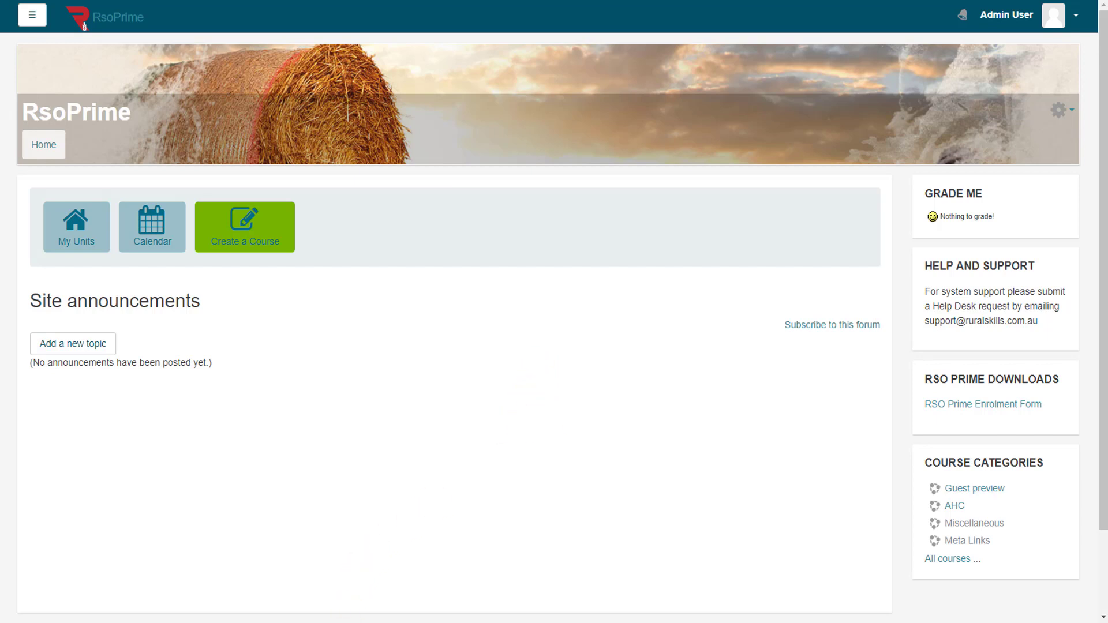
Step: Bring up the Unique_Courses1 and Duplicate_Courses1 workbooks and offset their windows so both show
click(390, 542)
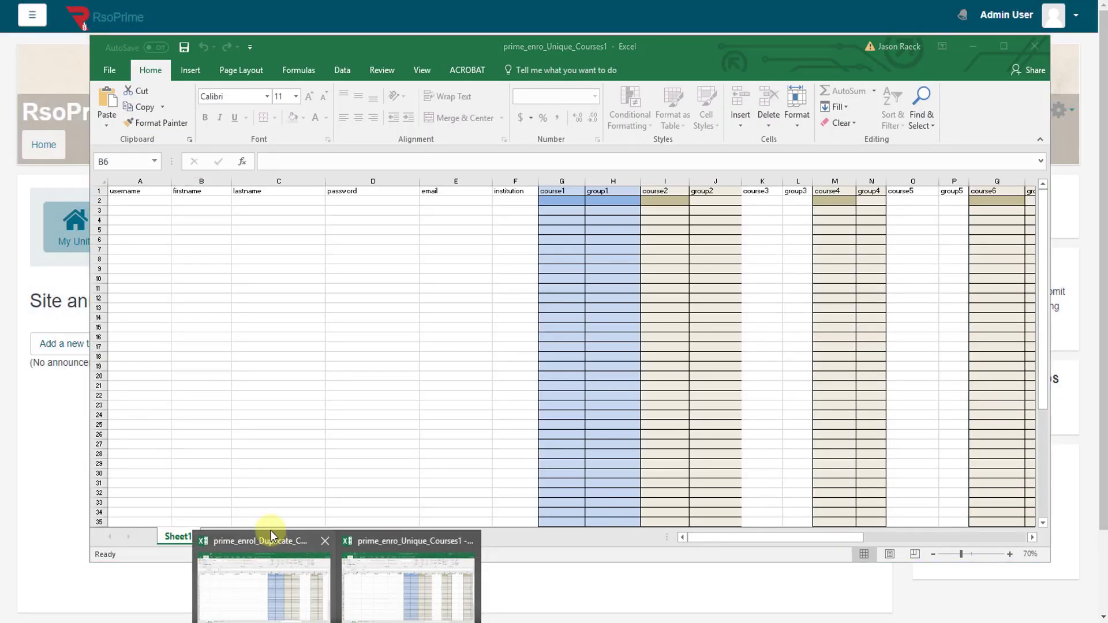
click(262, 543)
drag(490, 39, 520, 85)
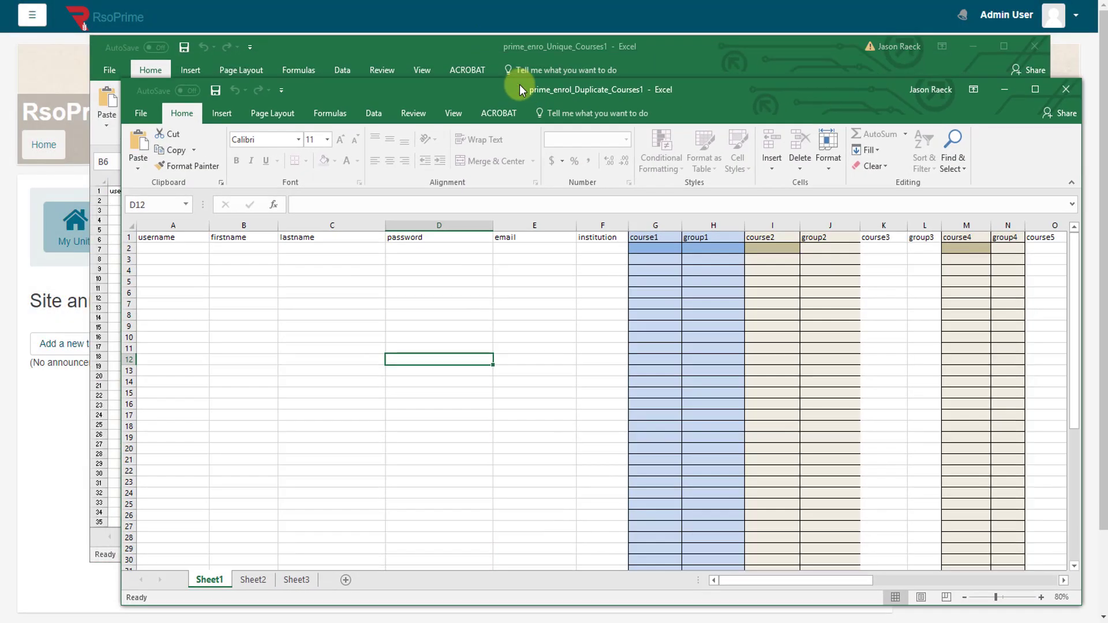
drag(452, 51, 380, 0)
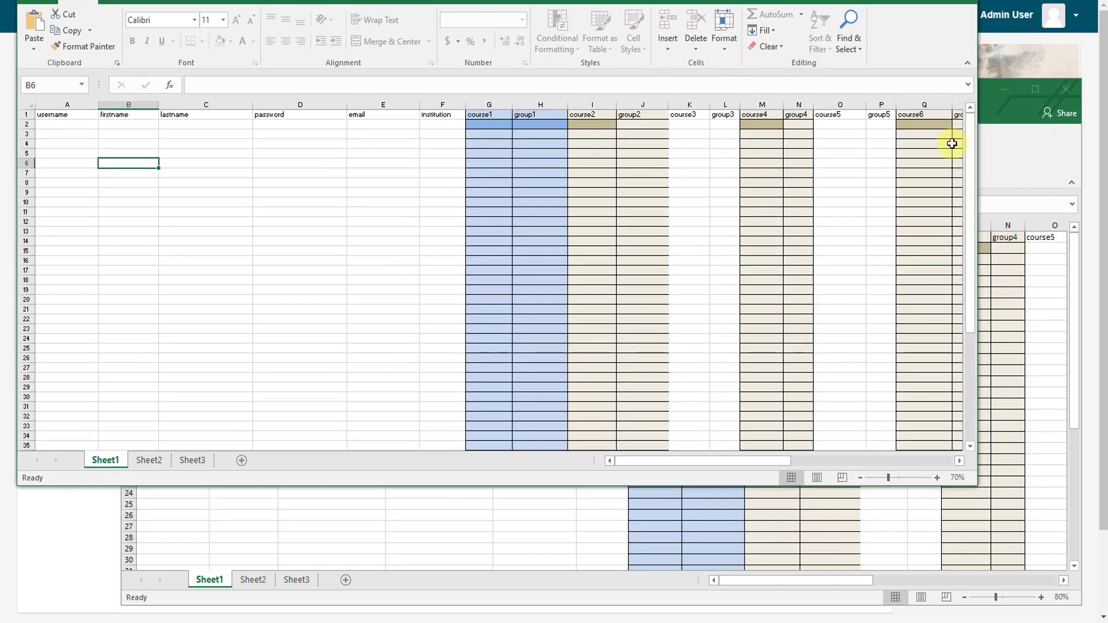
click(1002, 124)
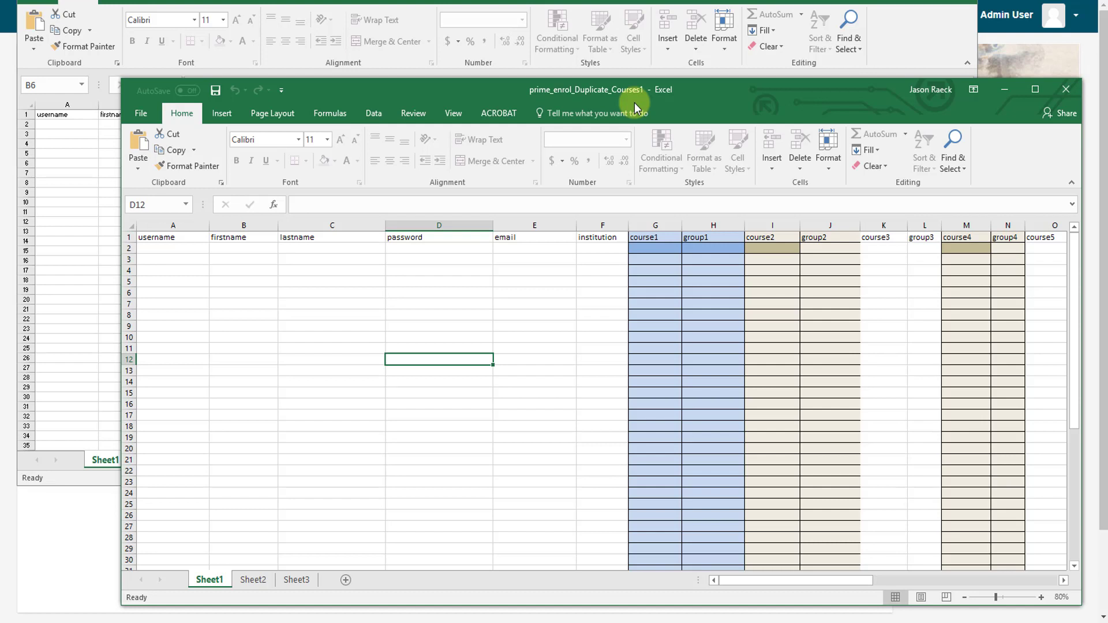
Step: Check cell A2 of Unique_Courses1 and A3 of Duplicate_Courses1, ending with Unique_Courses1 in front
click(592, 1)
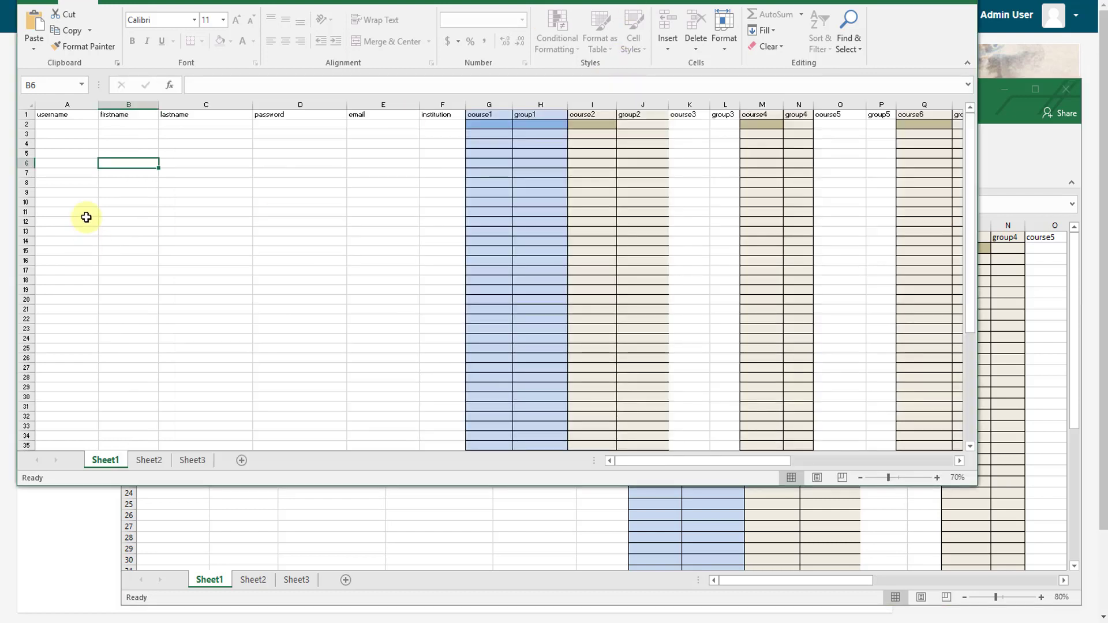
click(72, 123)
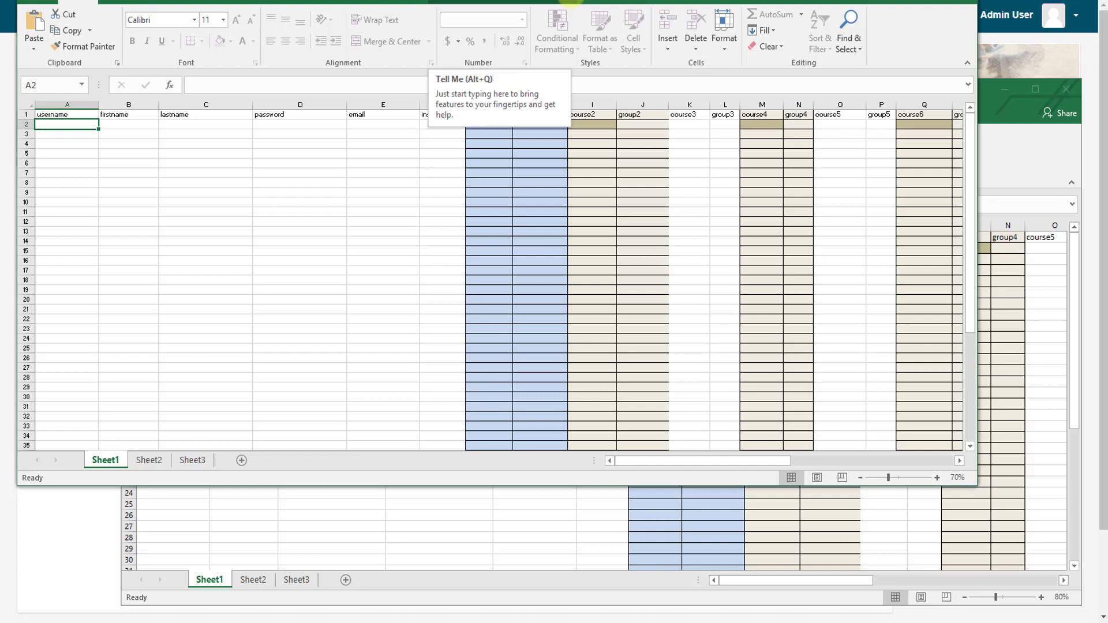
click(372, 540)
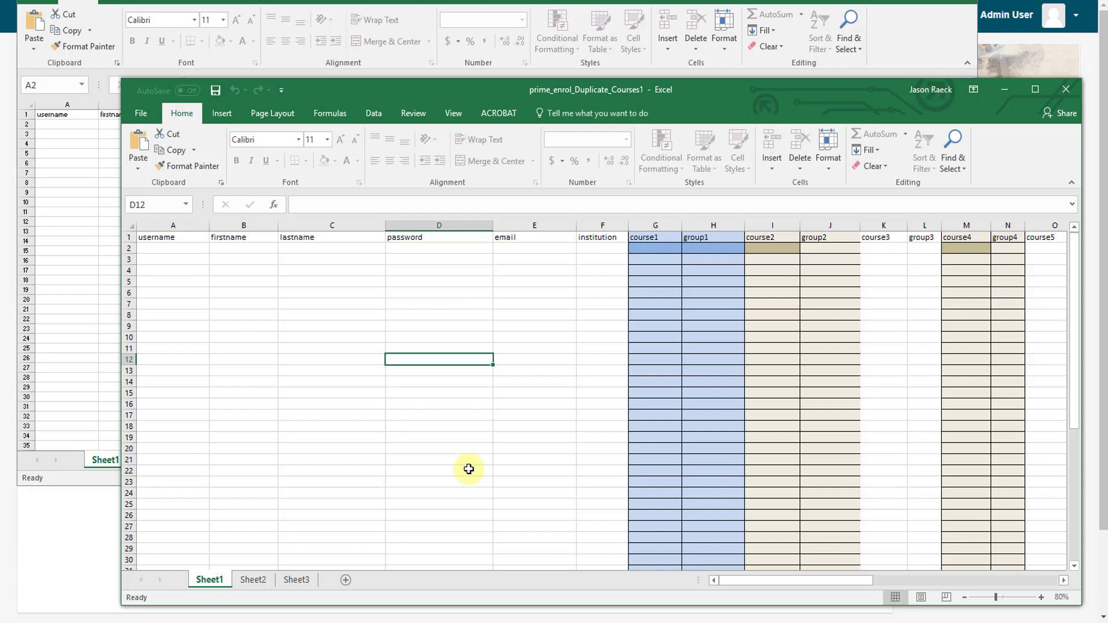
click(181, 255)
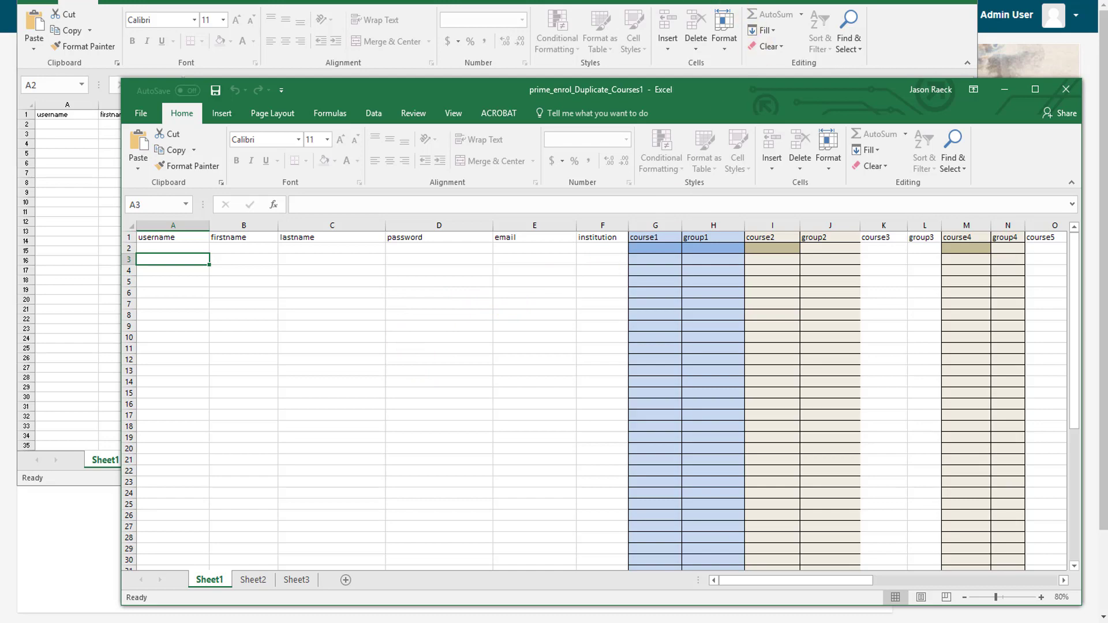
click(621, 0)
drag(621, 0, 670, 13)
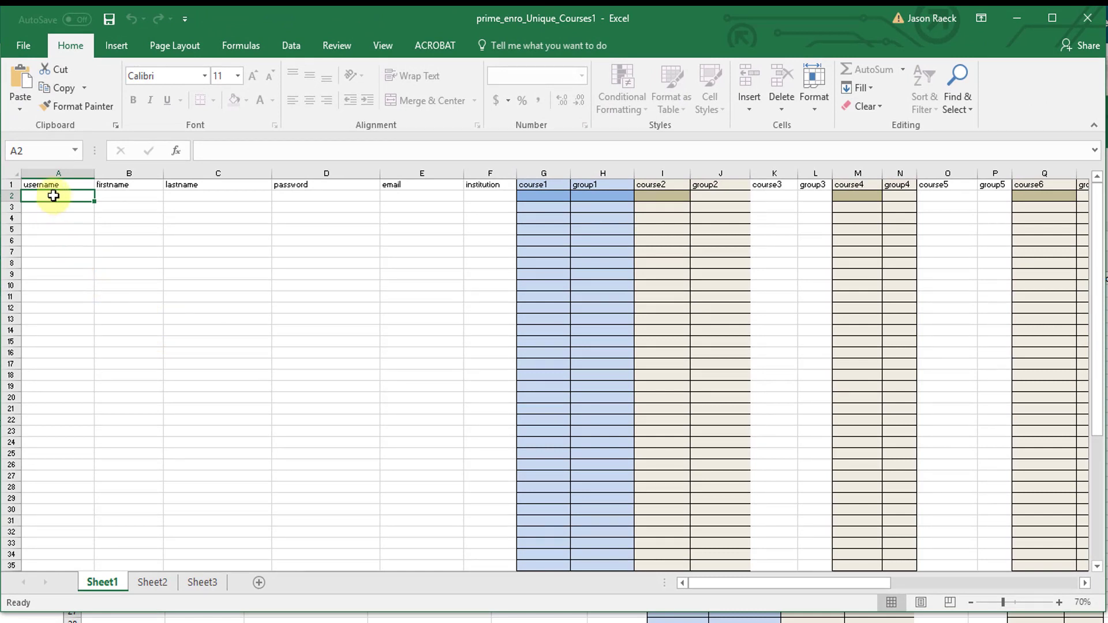
Step: Enter a training username, name Training User, a temporary password, an e-mail and institution nswschool in A2:F2
text(training)
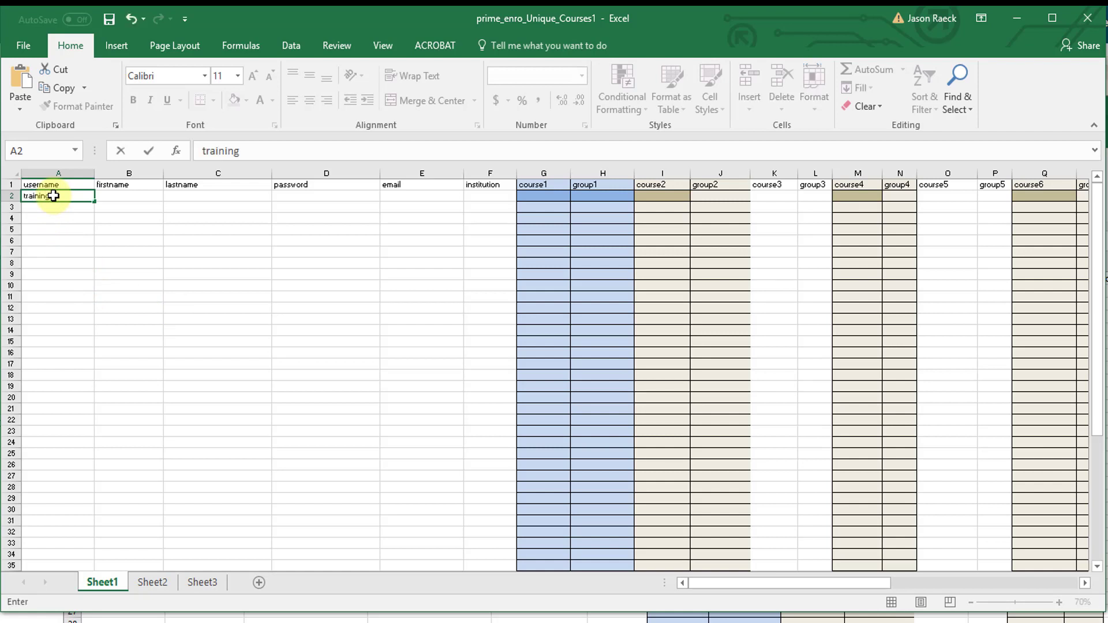
text(user)
click(134, 200)
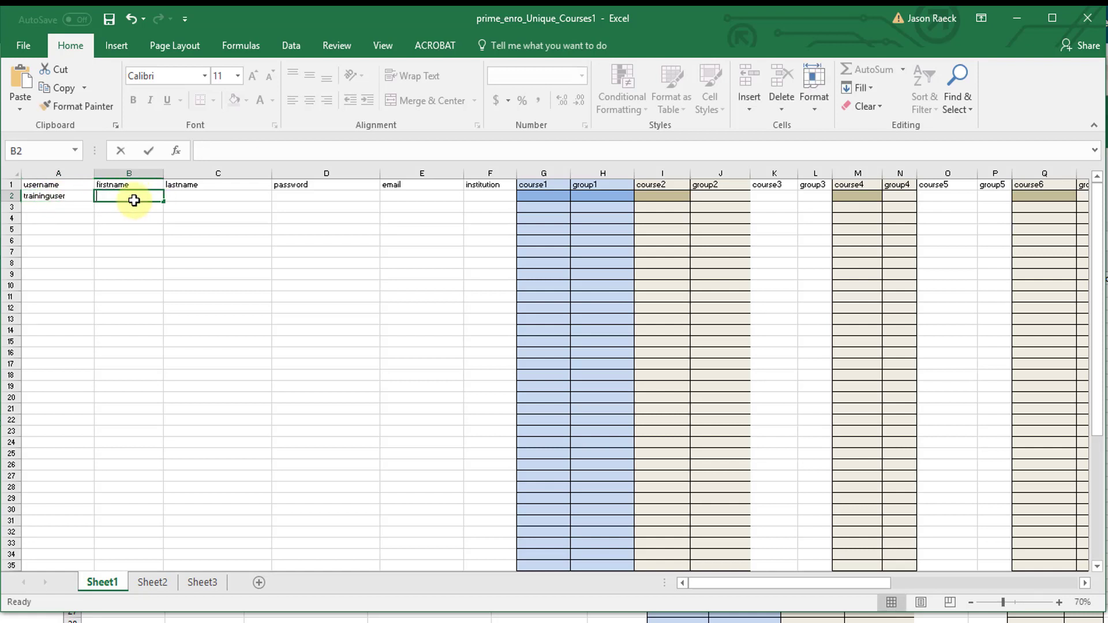
text(Training)
key(Tab)
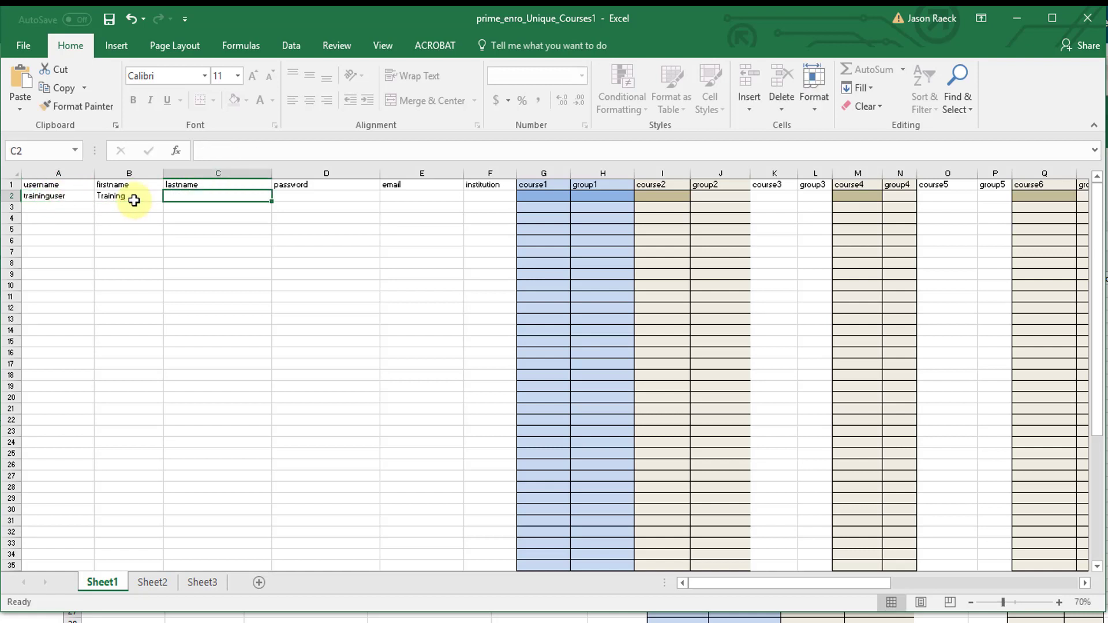
text(User)
click(312, 196)
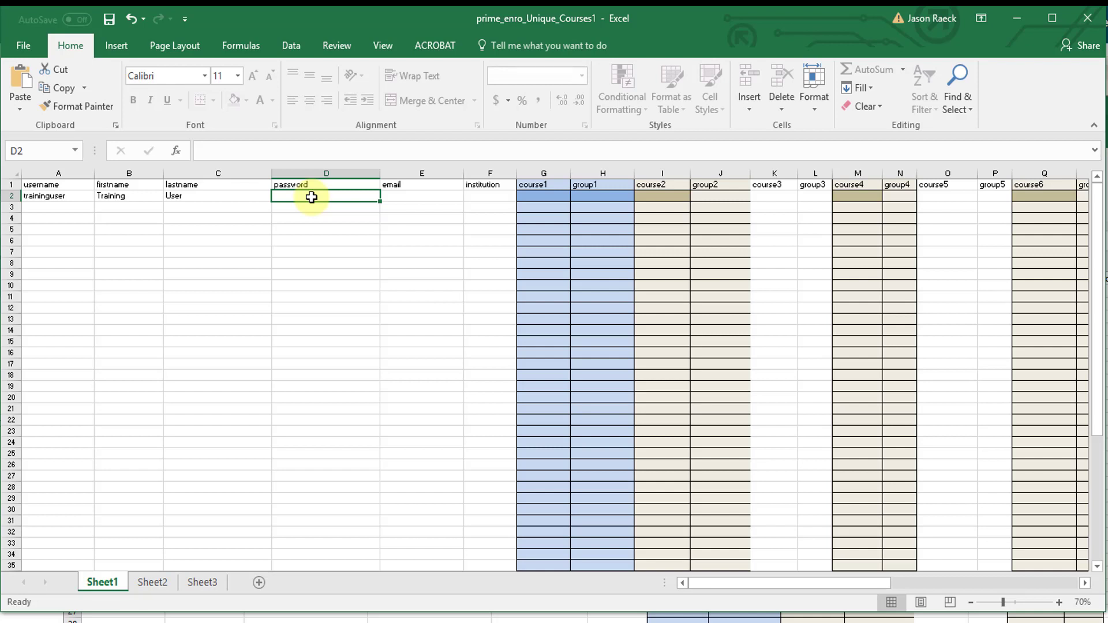
text(temp)
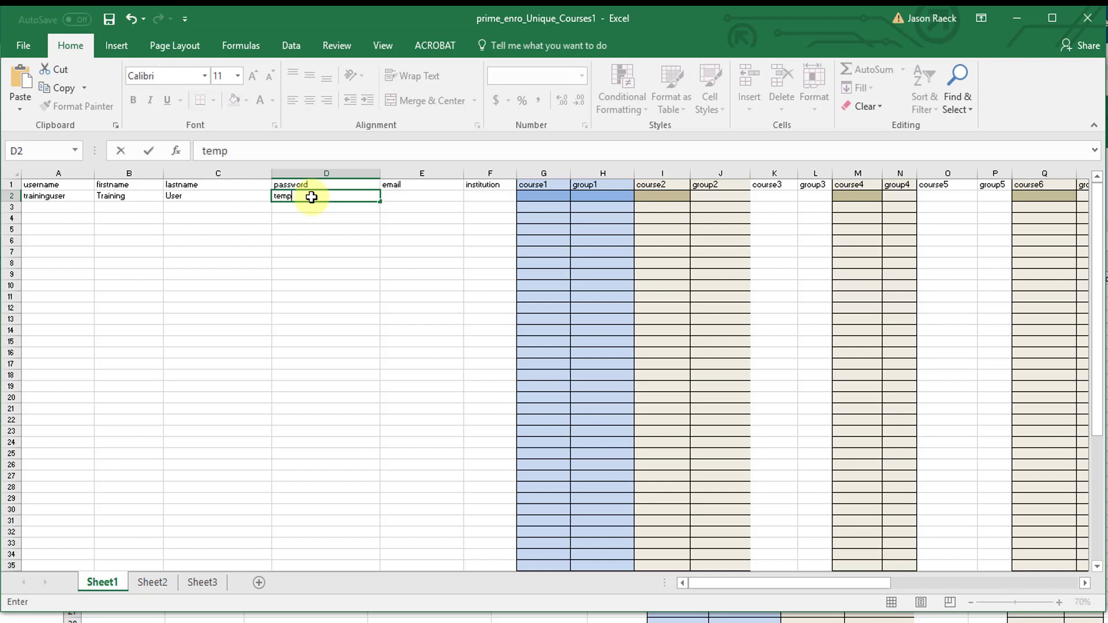
click(416, 197)
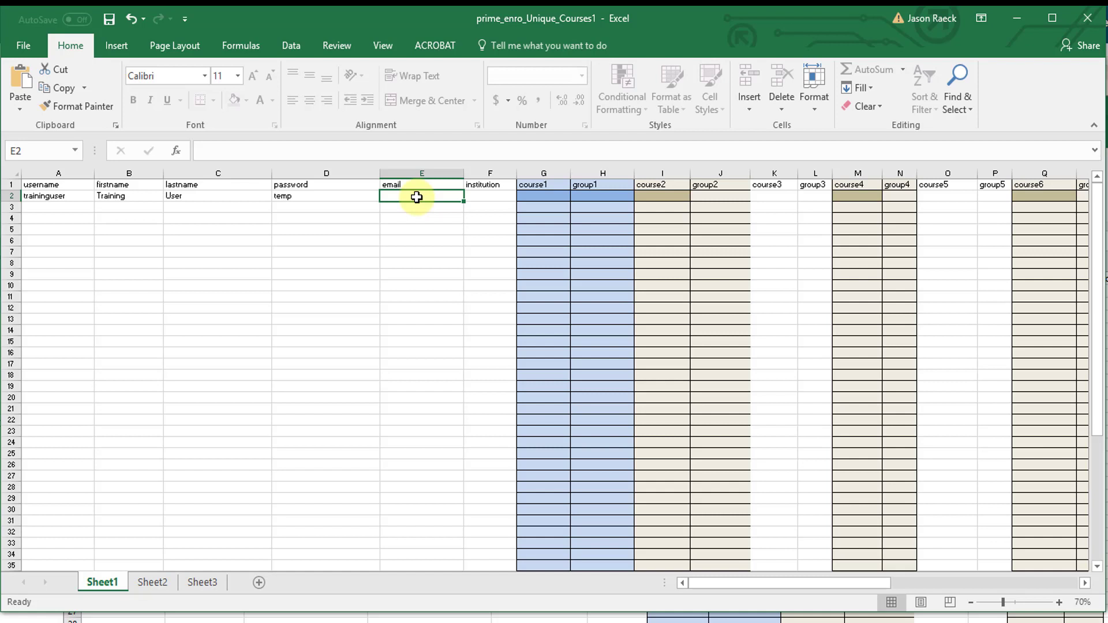
text(temp@)
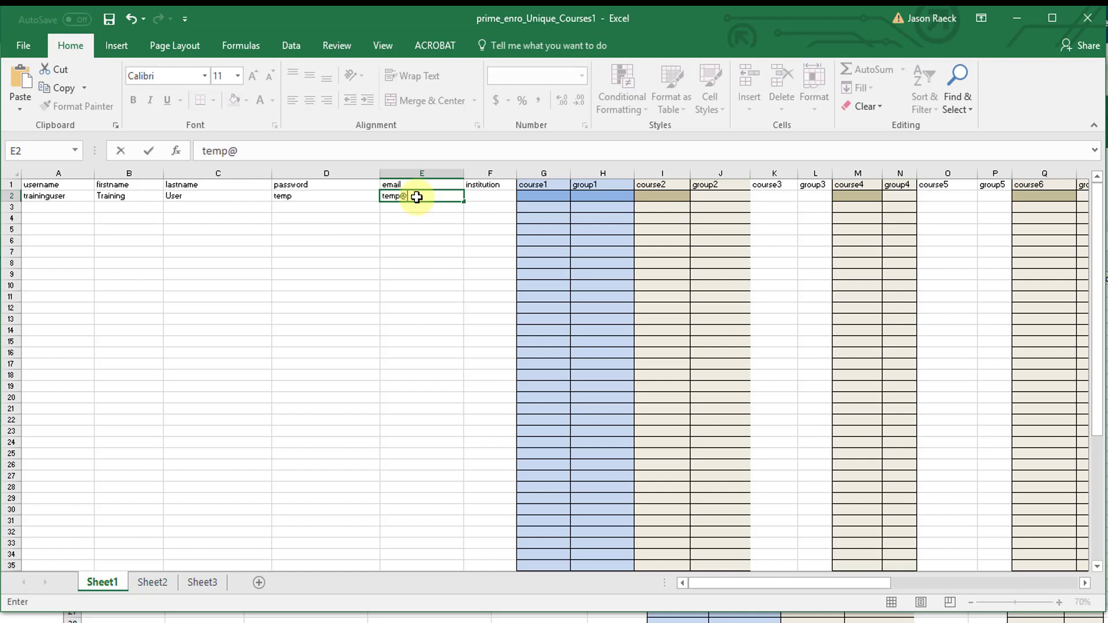
text(temp.com)
click(482, 197)
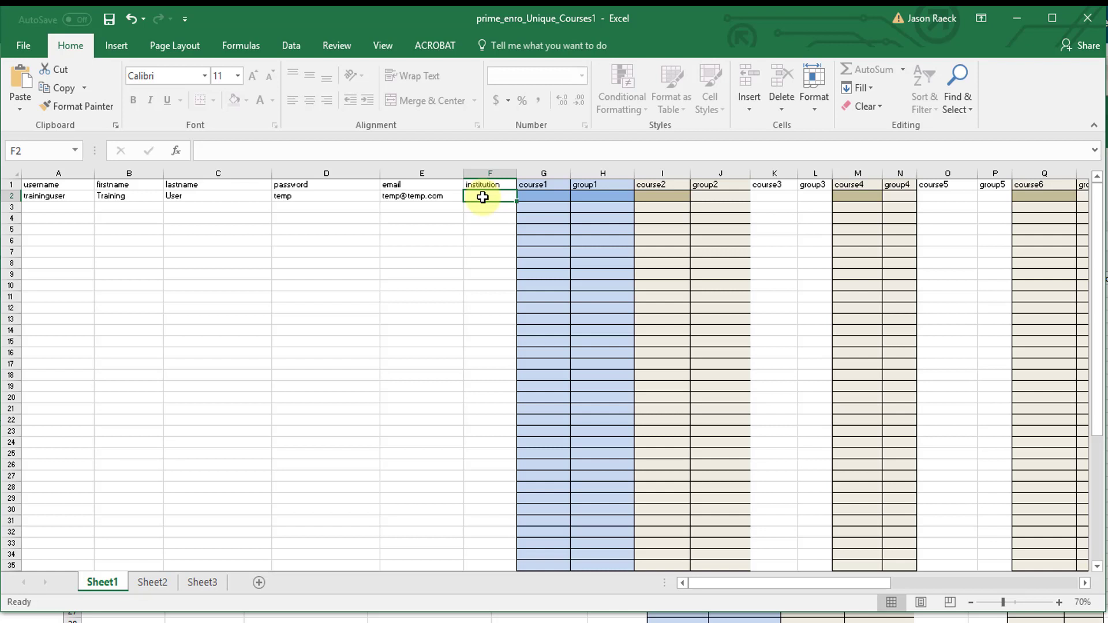
text(nswsc)
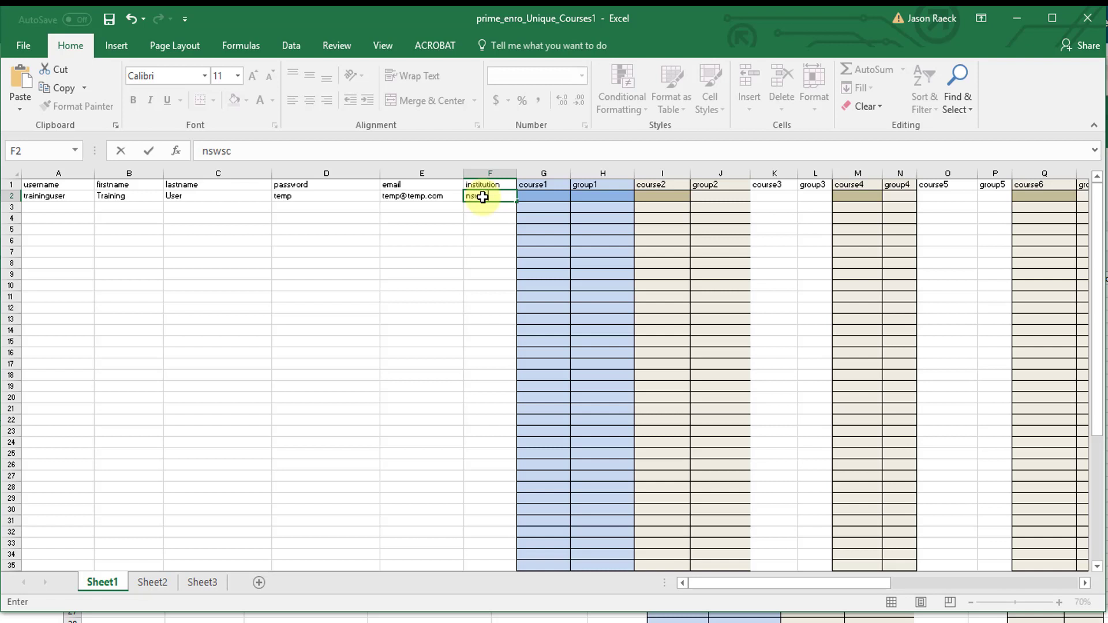
text(hool)
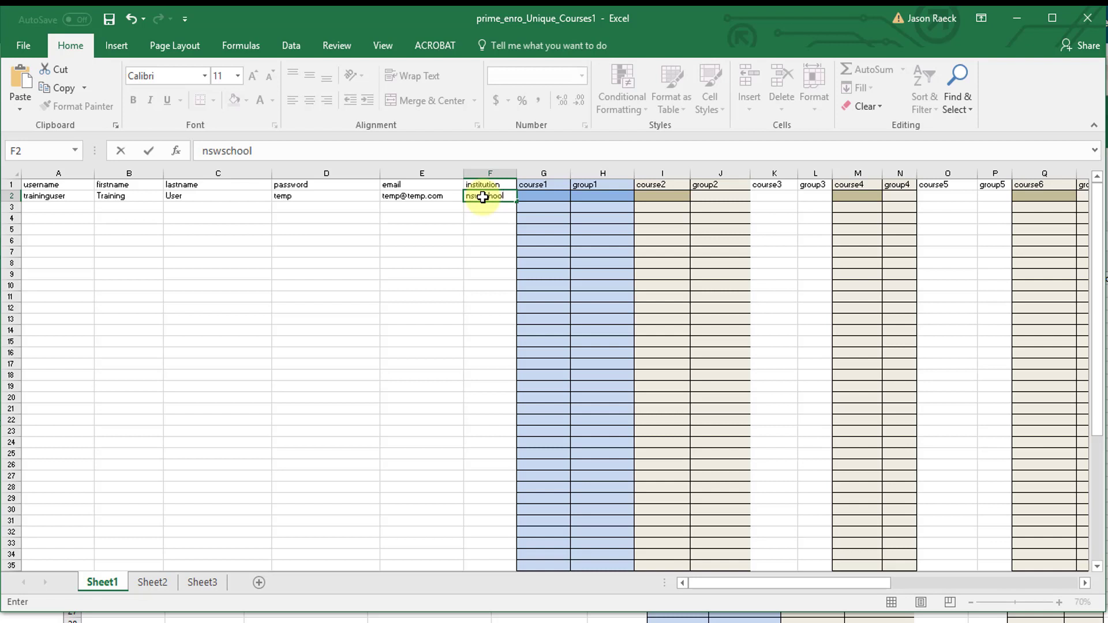
click(448, 231)
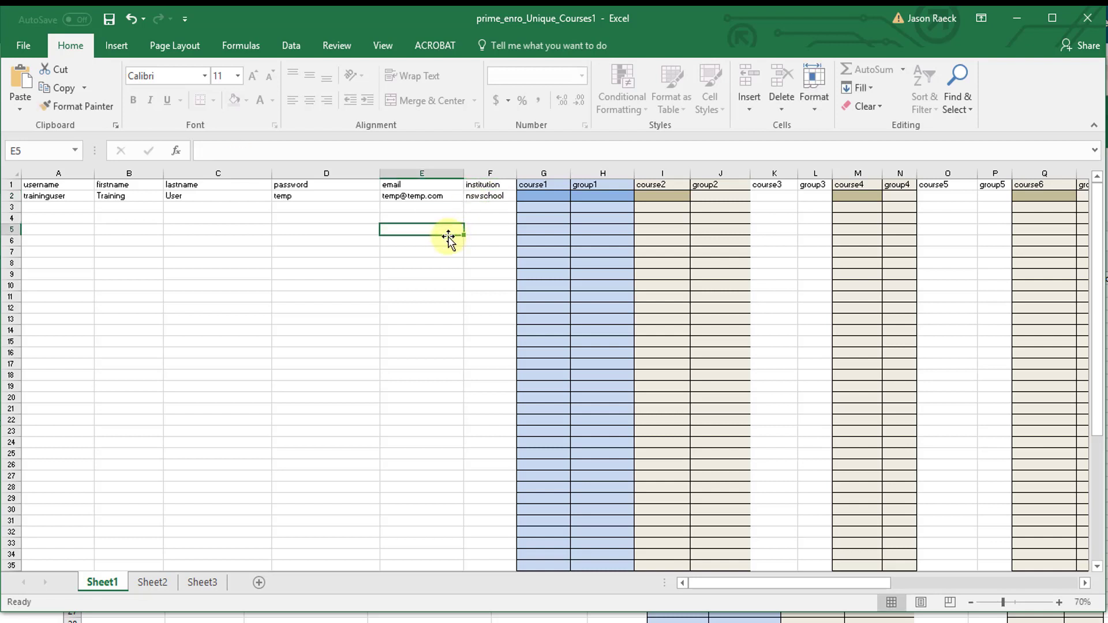
Step: Set course1, course2 and course3 in row 2 to AHCCHM303 from the dropdowns
click(548, 197)
click(575, 196)
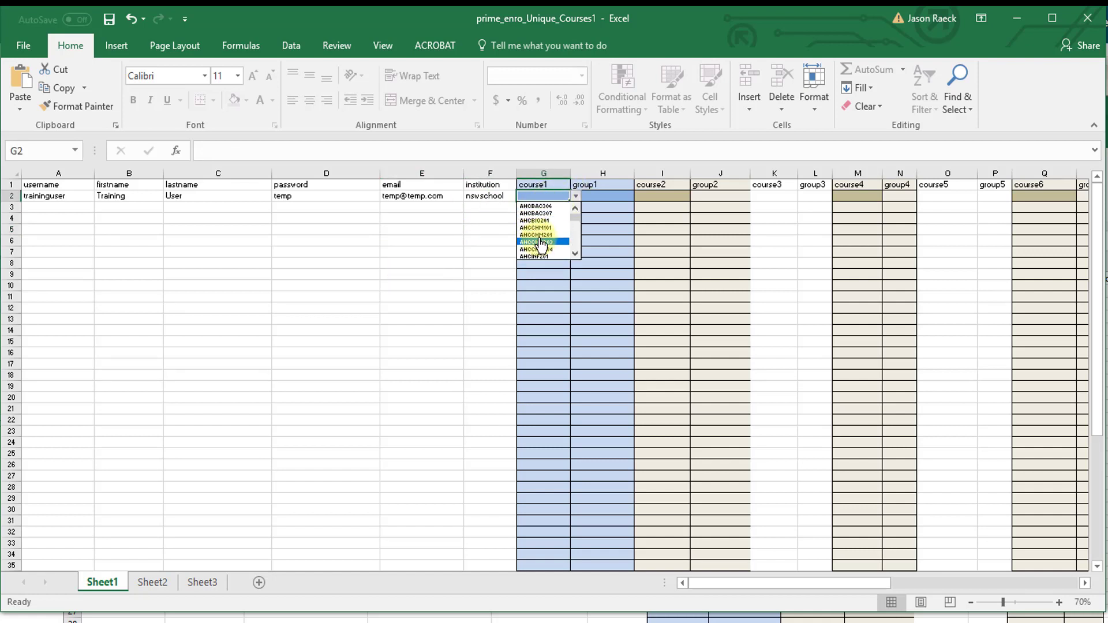
click(545, 243)
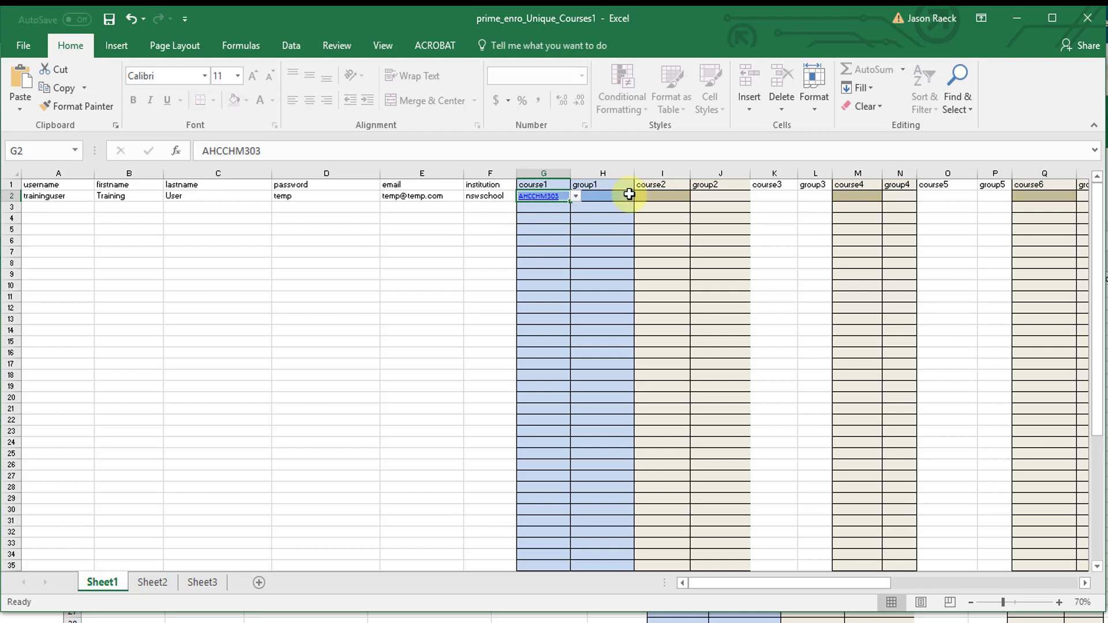
click(658, 197)
click(696, 196)
click(665, 242)
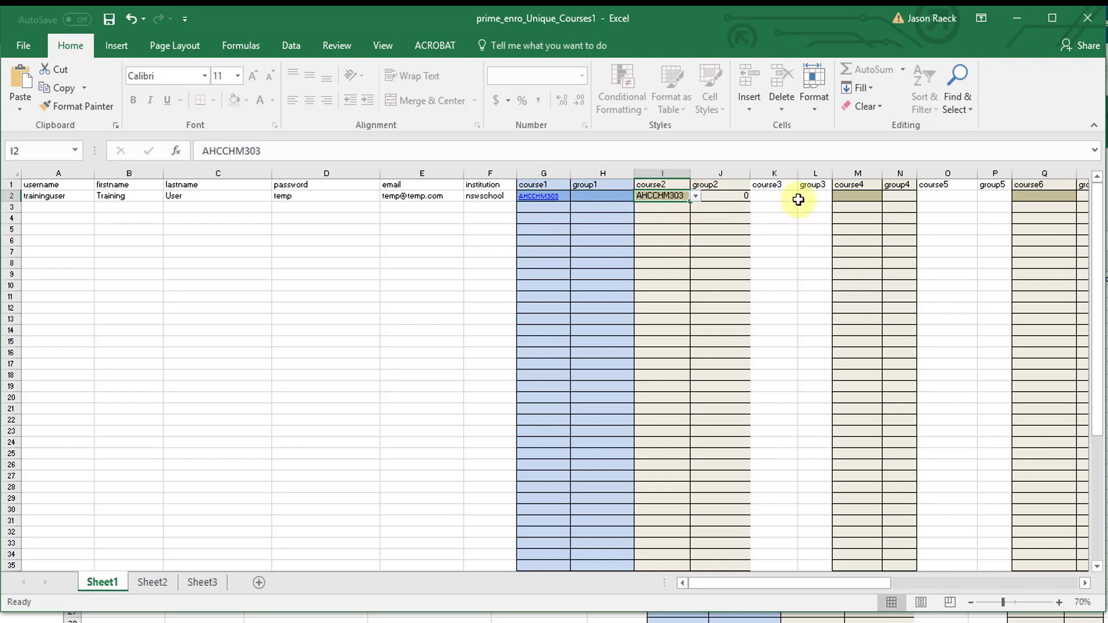
click(785, 197)
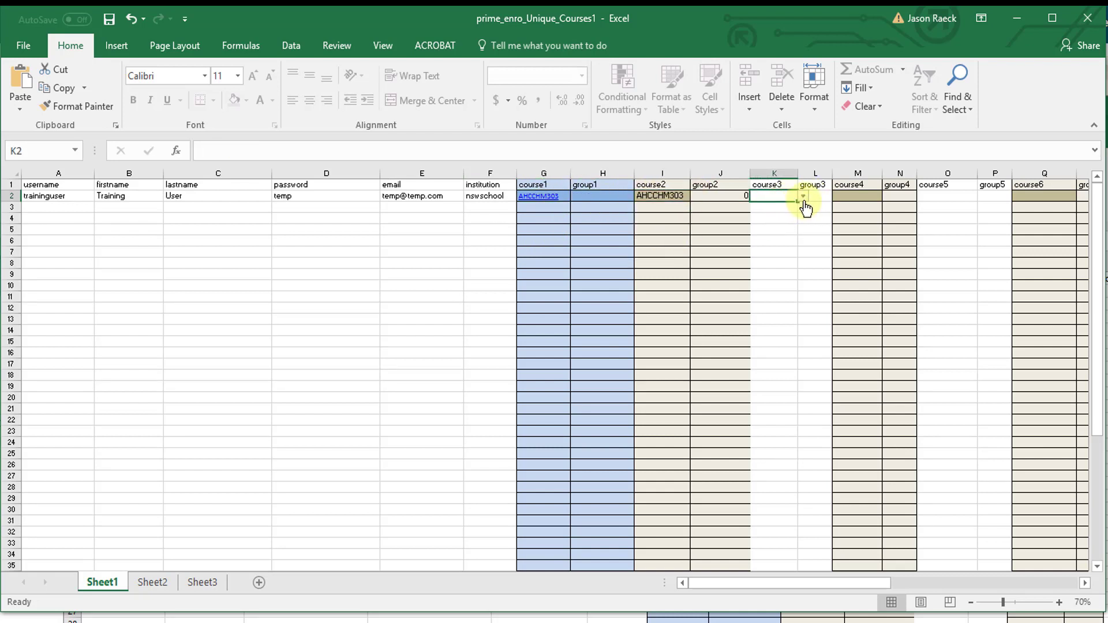
click(803, 196)
click(786, 250)
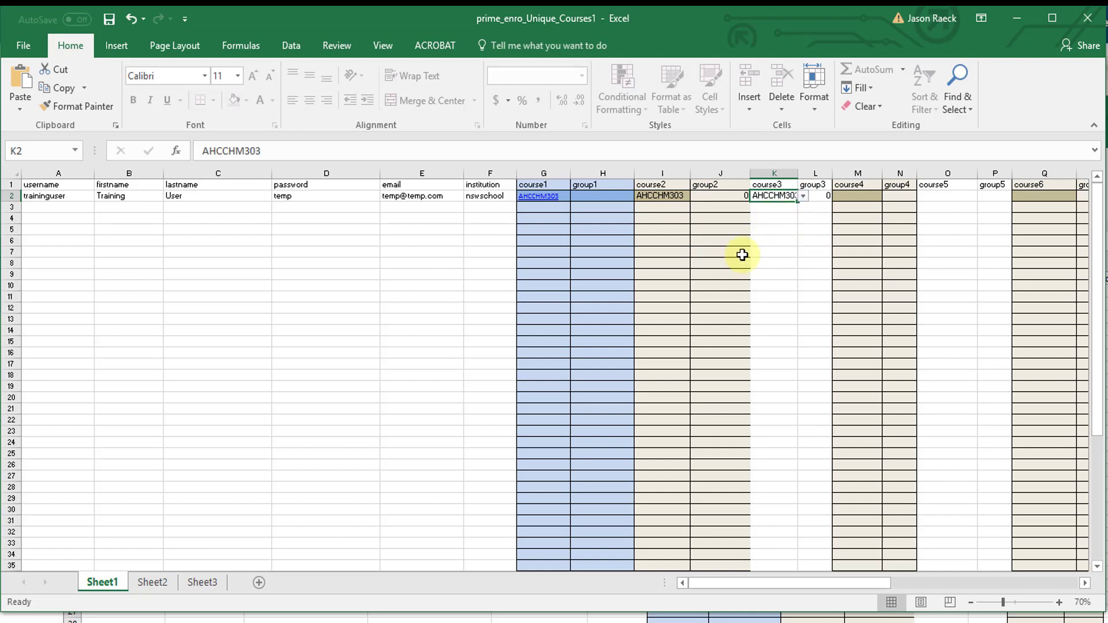
click(382, 296)
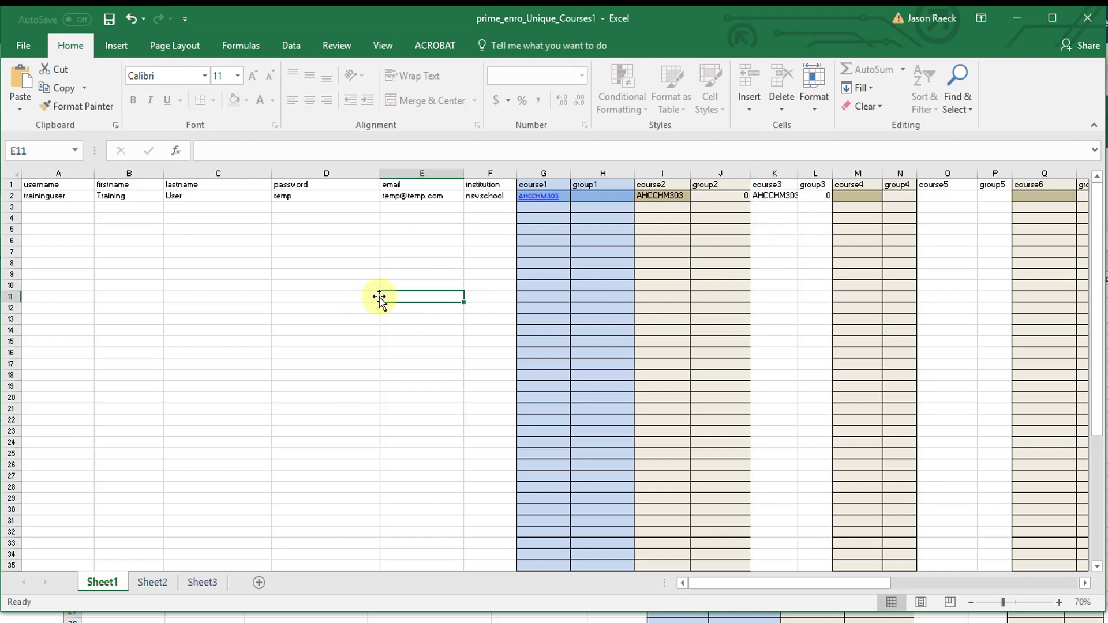
Step: Enter group1test as the group so group1 through group3 all read group1test
click(589, 198)
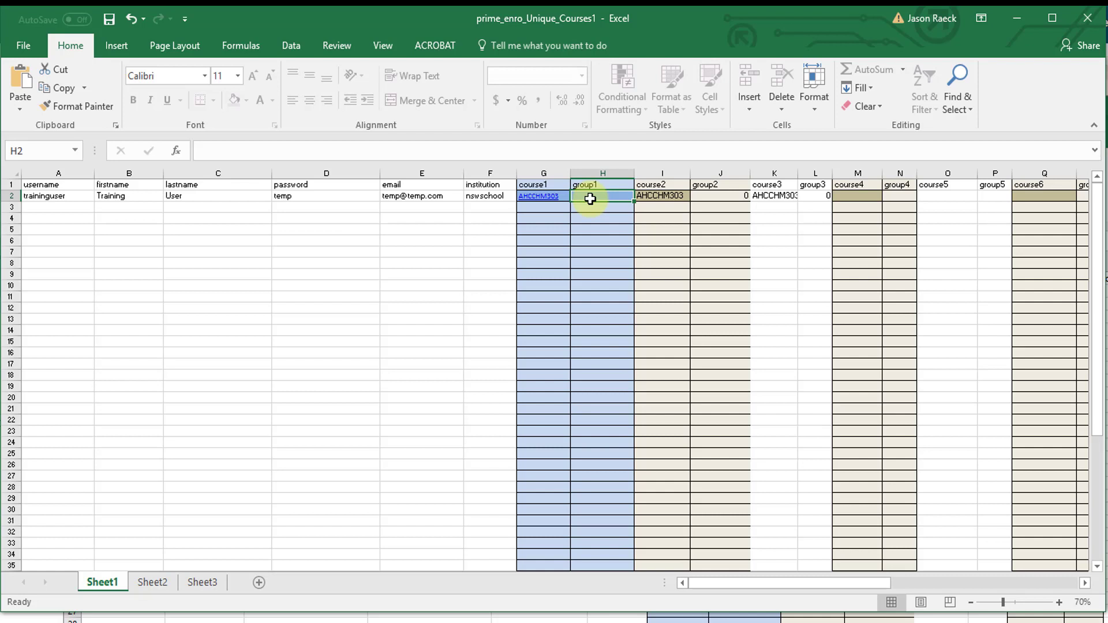
text(group)
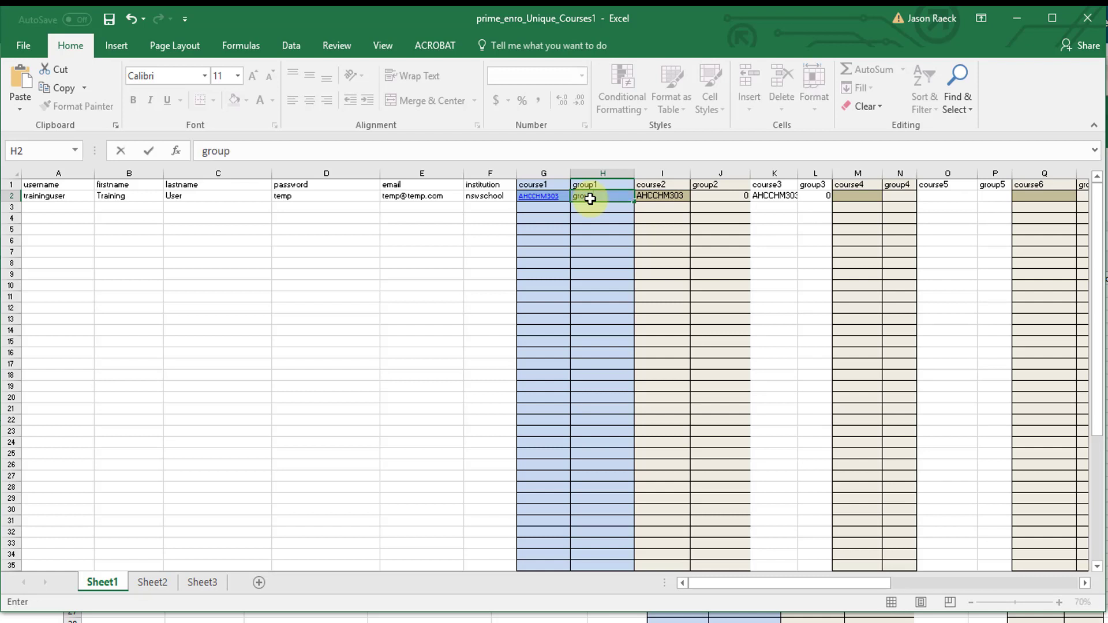
text(1test)
click(433, 263)
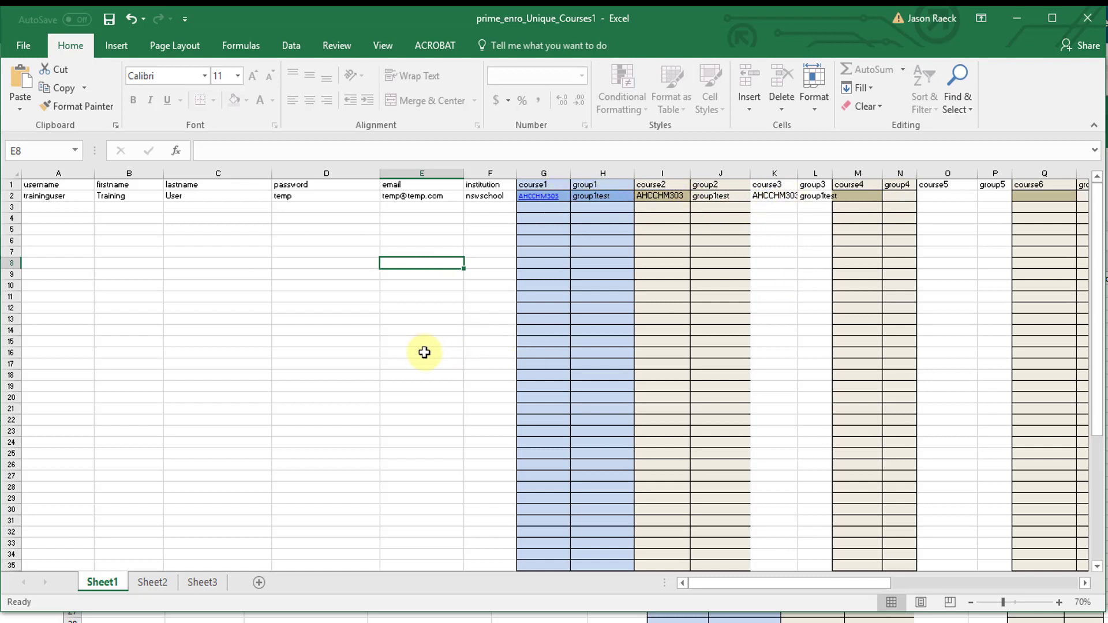
click(61, 208)
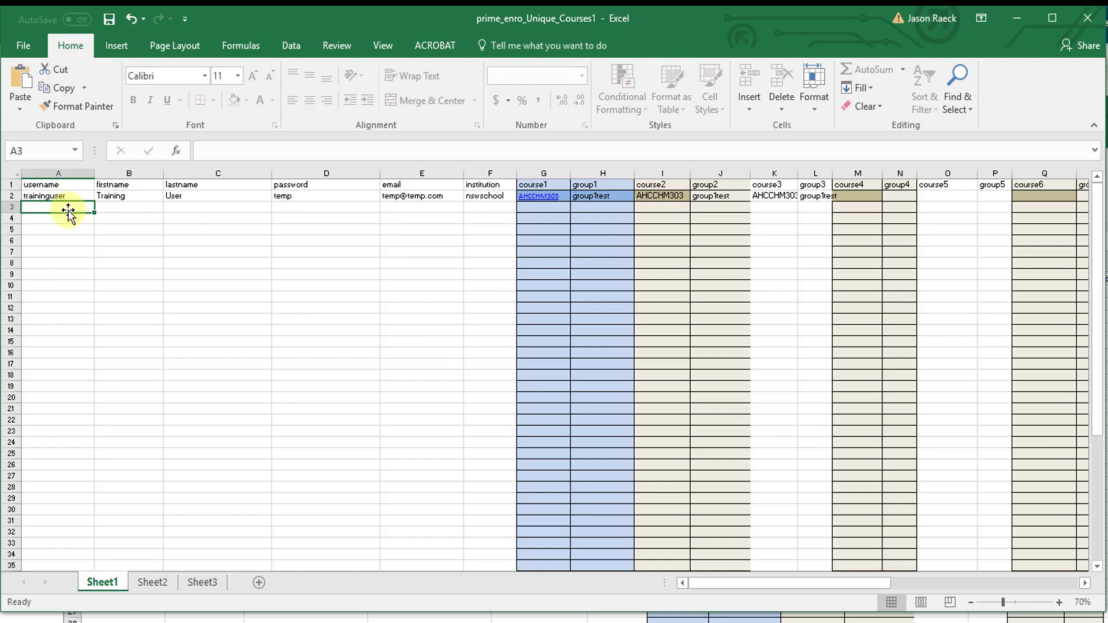
Step: Add a second user in row 3 with username traininguser2 and names Training2 and User2
text(traininguser)
key(Tab)
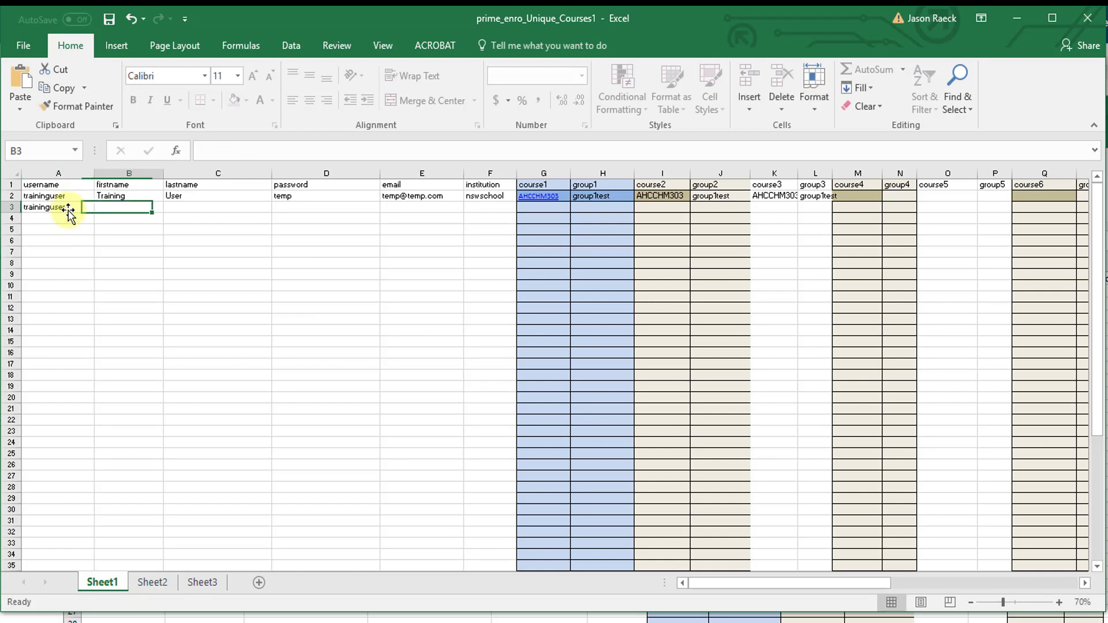
click(67, 209)
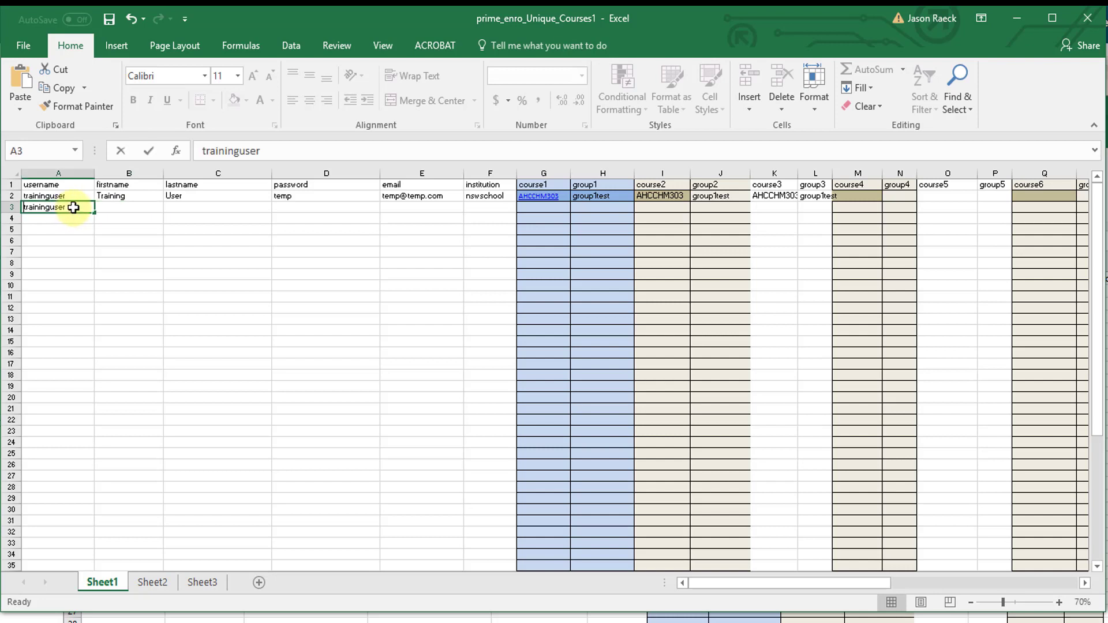
double_click(71, 208)
text(2)
click(123, 207)
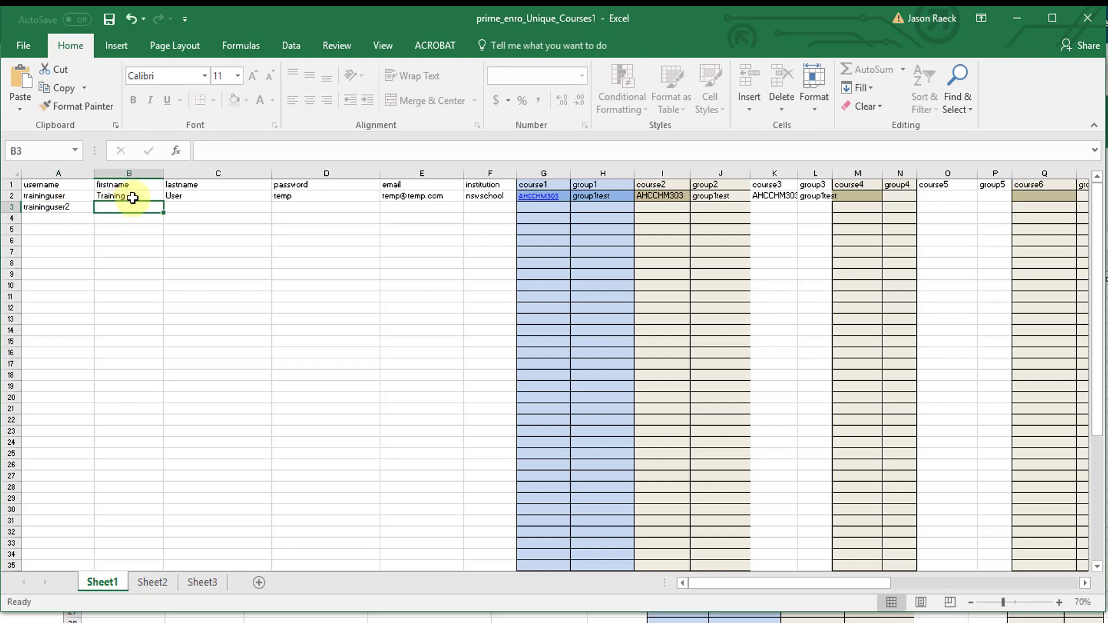
click(130, 199)
drag(163, 204, 173, 207)
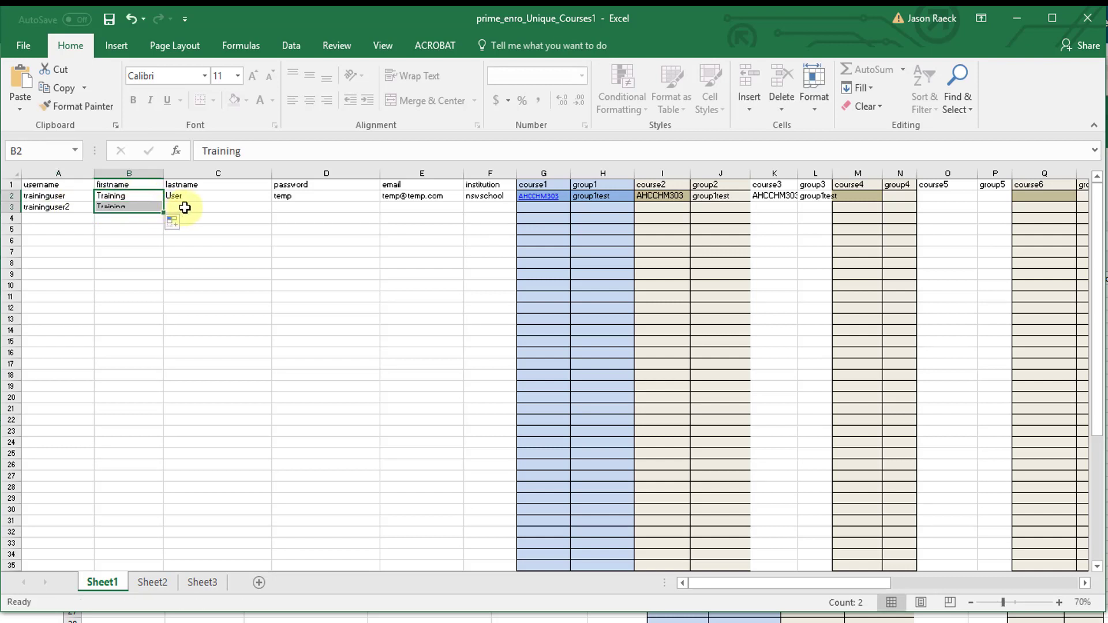
double_click(154, 207)
text(2)
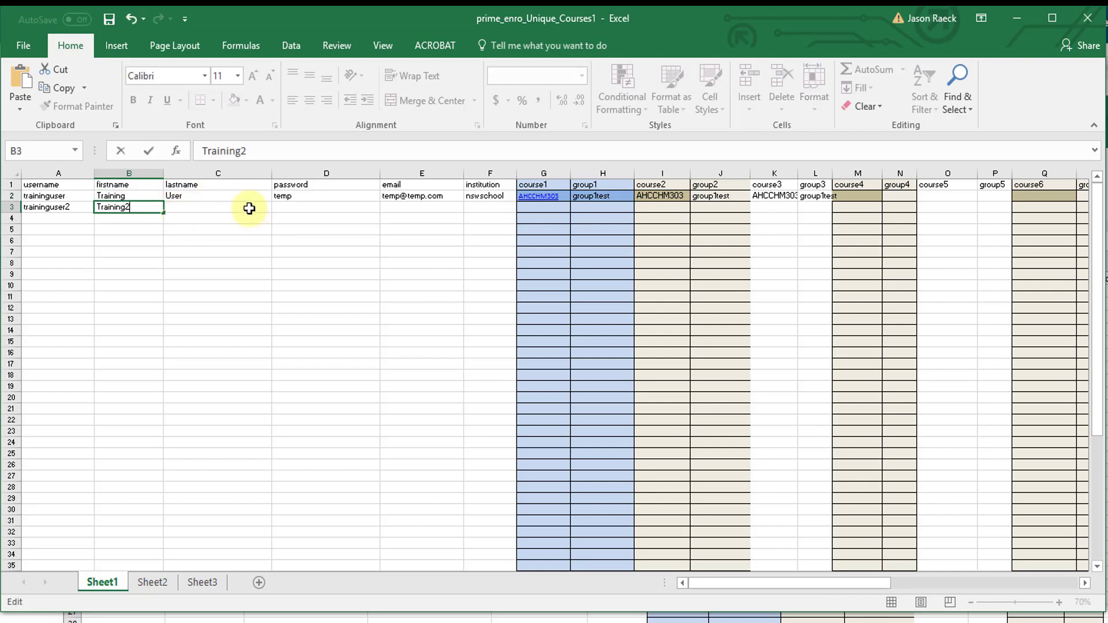
click(269, 199)
drag(274, 203, 269, 211)
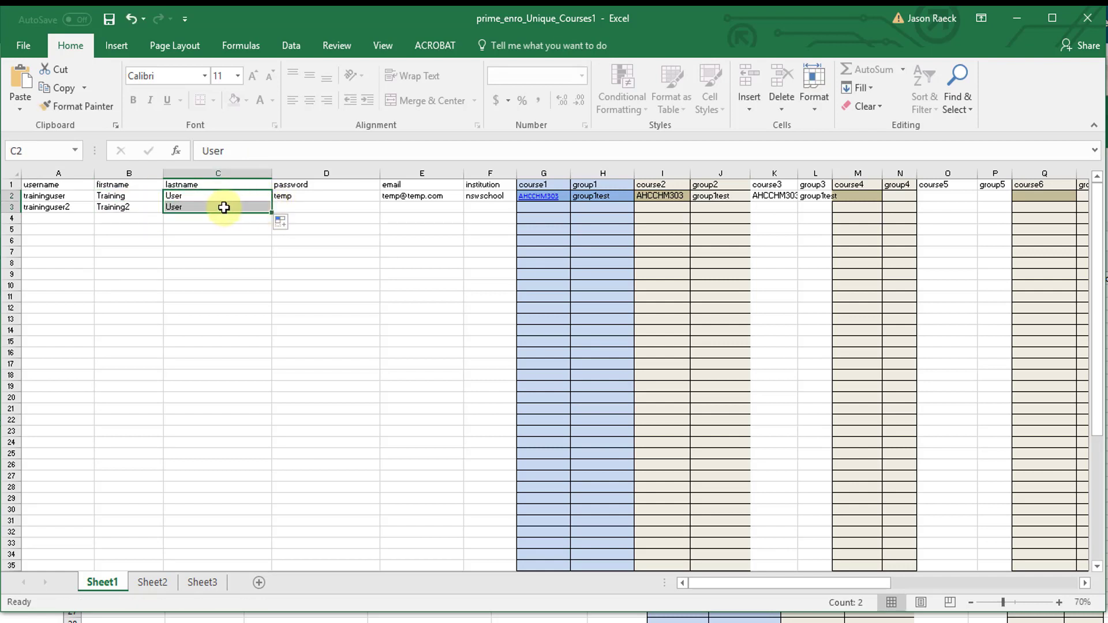
double_click(214, 206)
text(2)
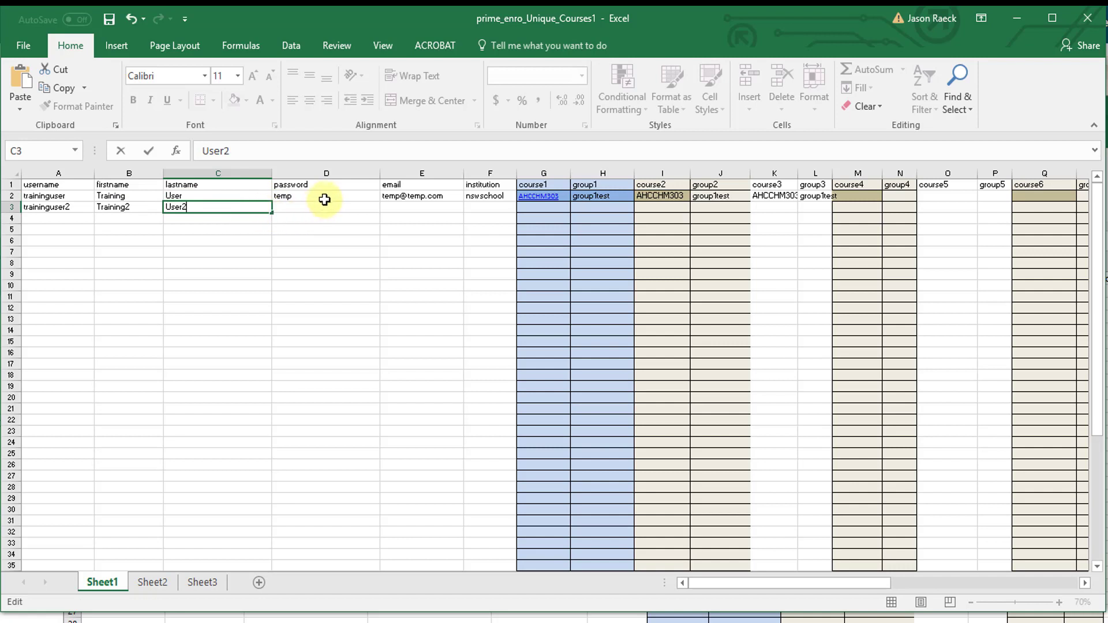
Step: Copy the password and e-mail down to row 3 and change its institution to qldschool
click(326, 199)
drag(382, 203, 378, 212)
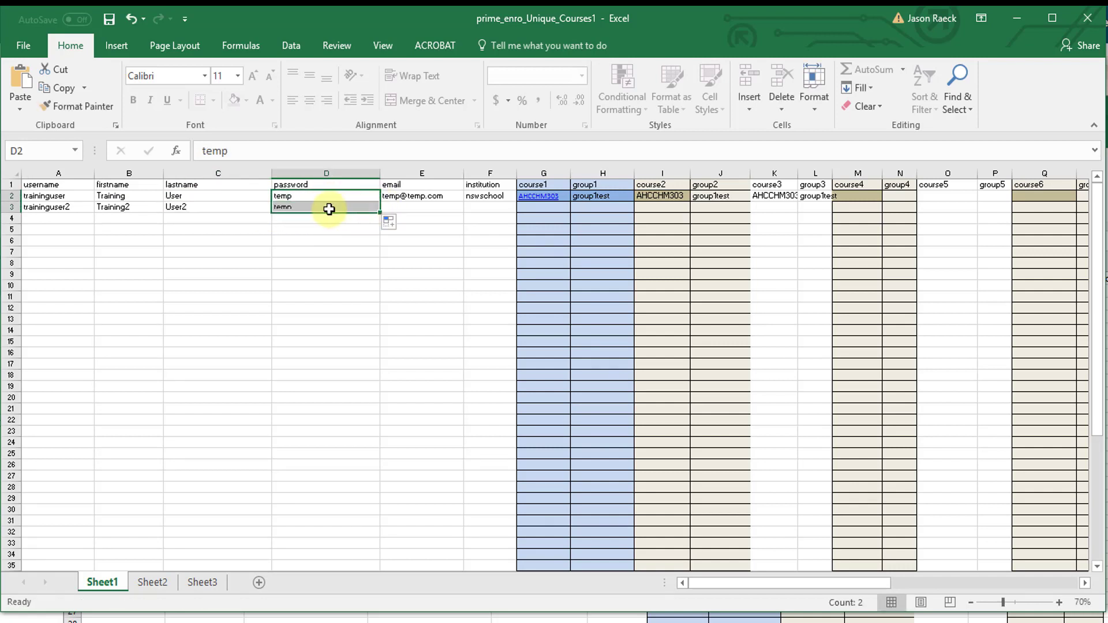
click(445, 198)
drag(464, 202, 514, 213)
click(495, 196)
click(484, 208)
double_click(484, 208)
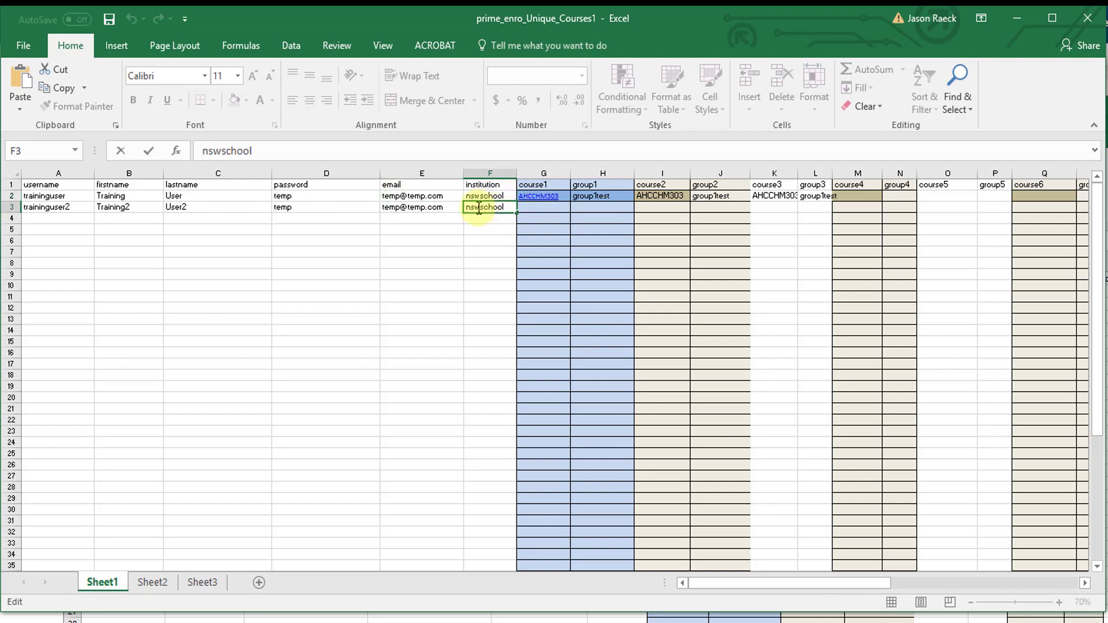
text(qld)
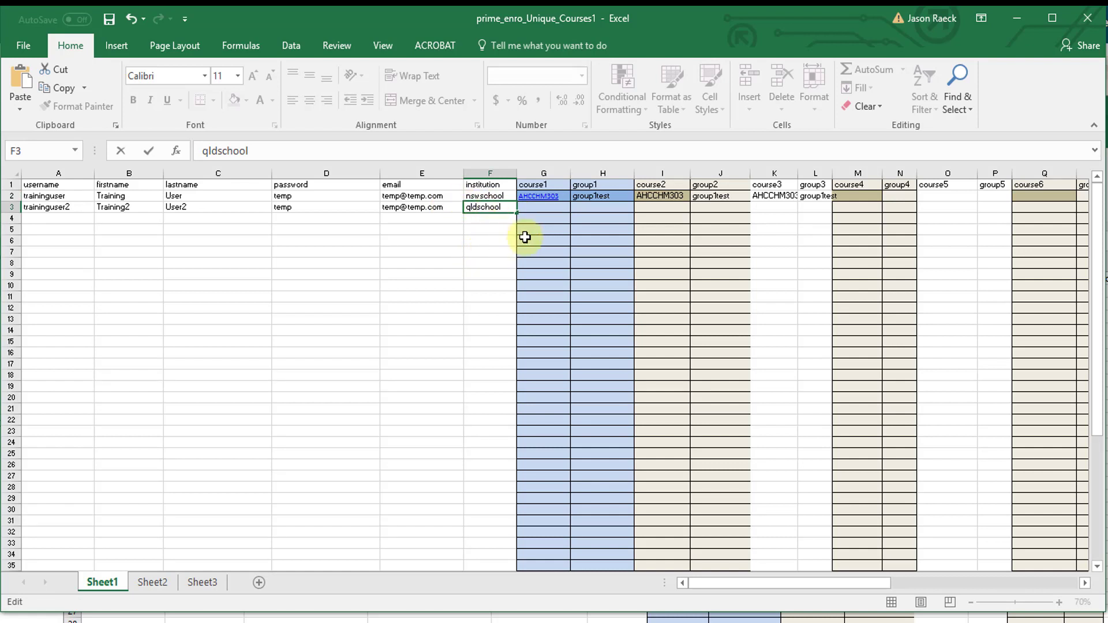
click(551, 207)
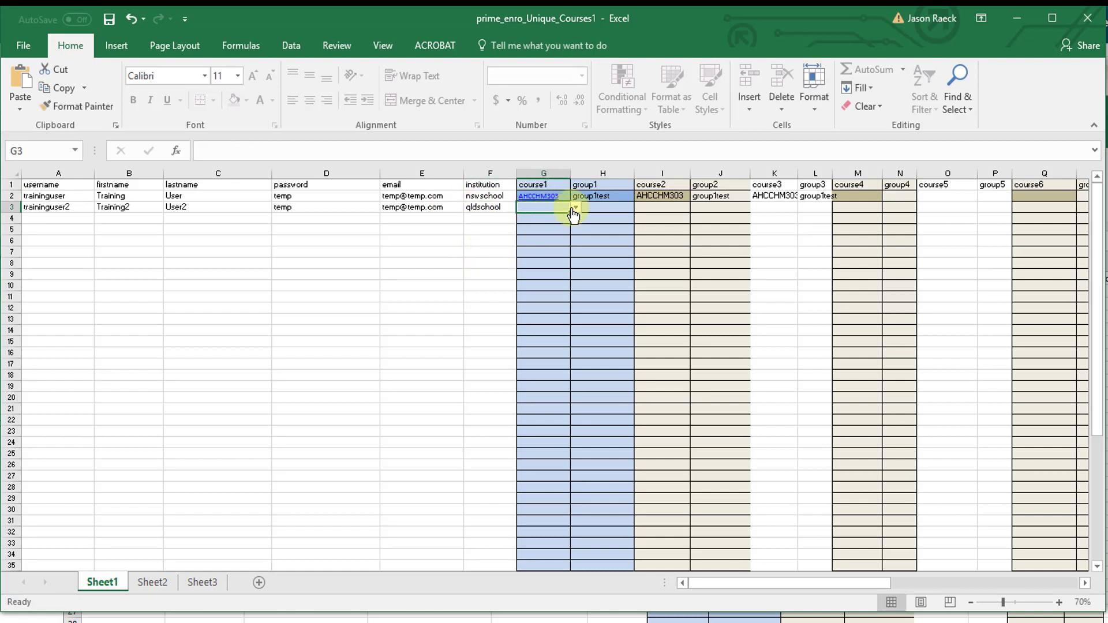
click(576, 208)
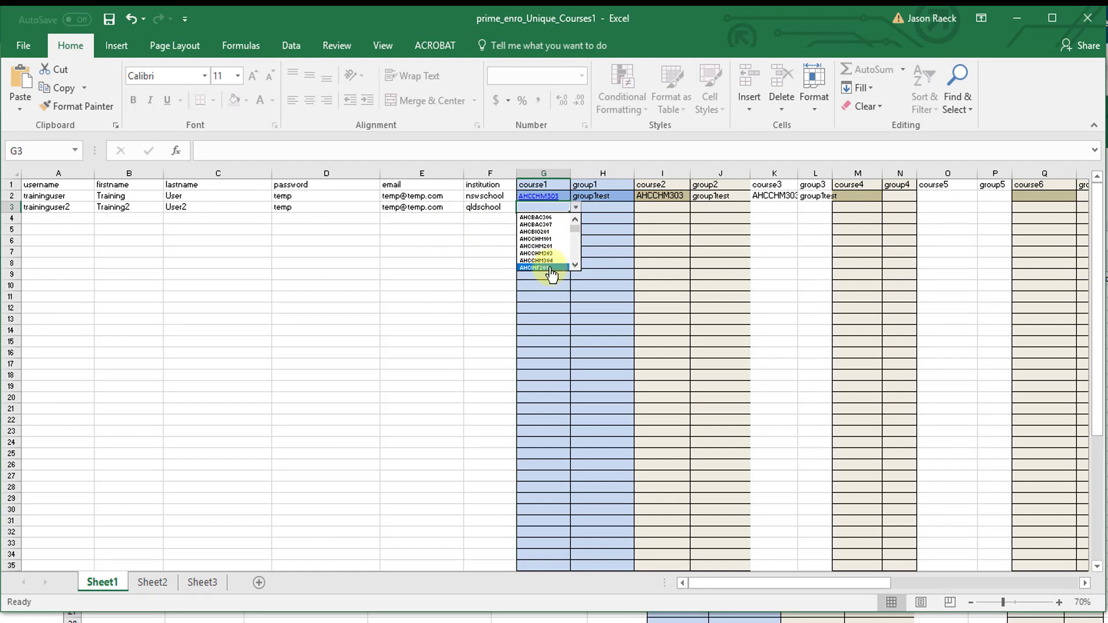
Step: Set row 3's courses to AHCINF201, AHCBIO201 and AHCLSC201 with group group2test
click(548, 268)
click(653, 209)
click(695, 208)
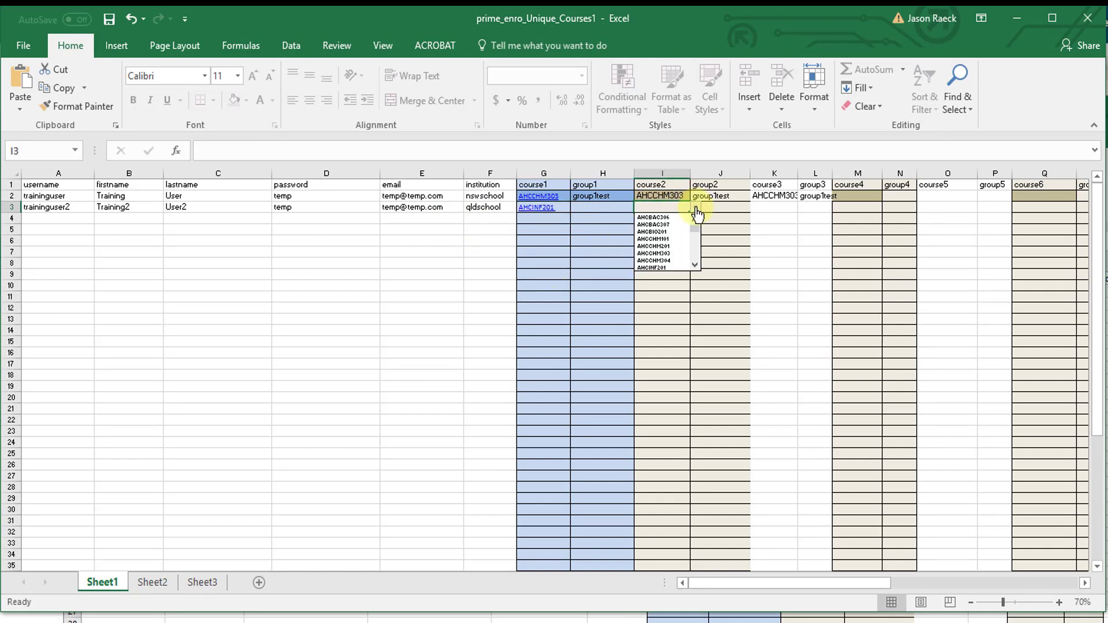
click(671, 232)
click(779, 209)
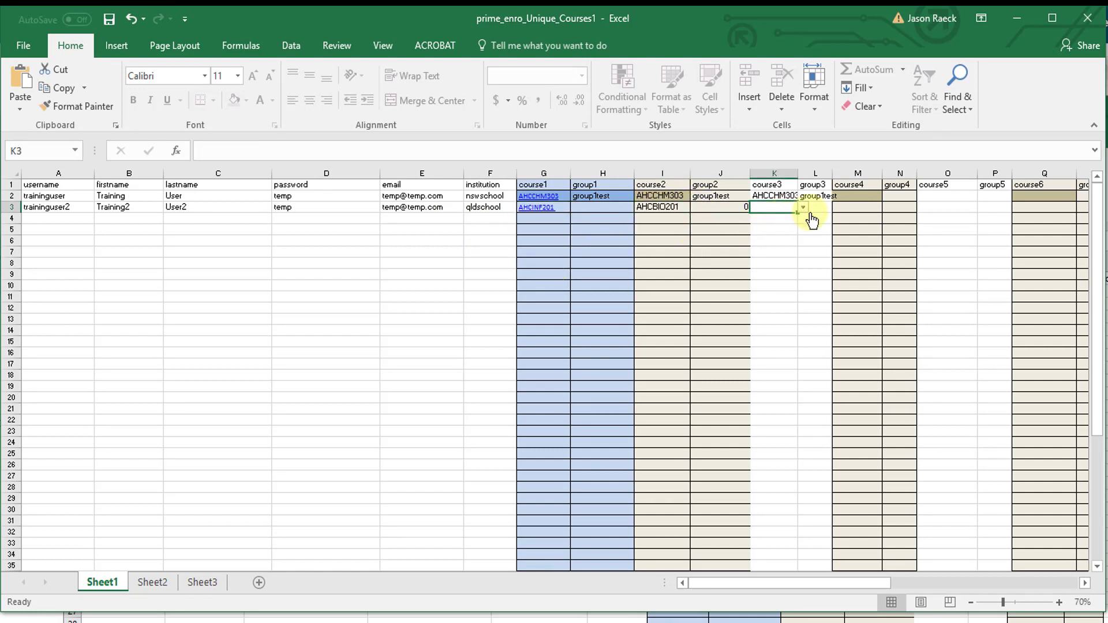
click(803, 207)
click(802, 265)
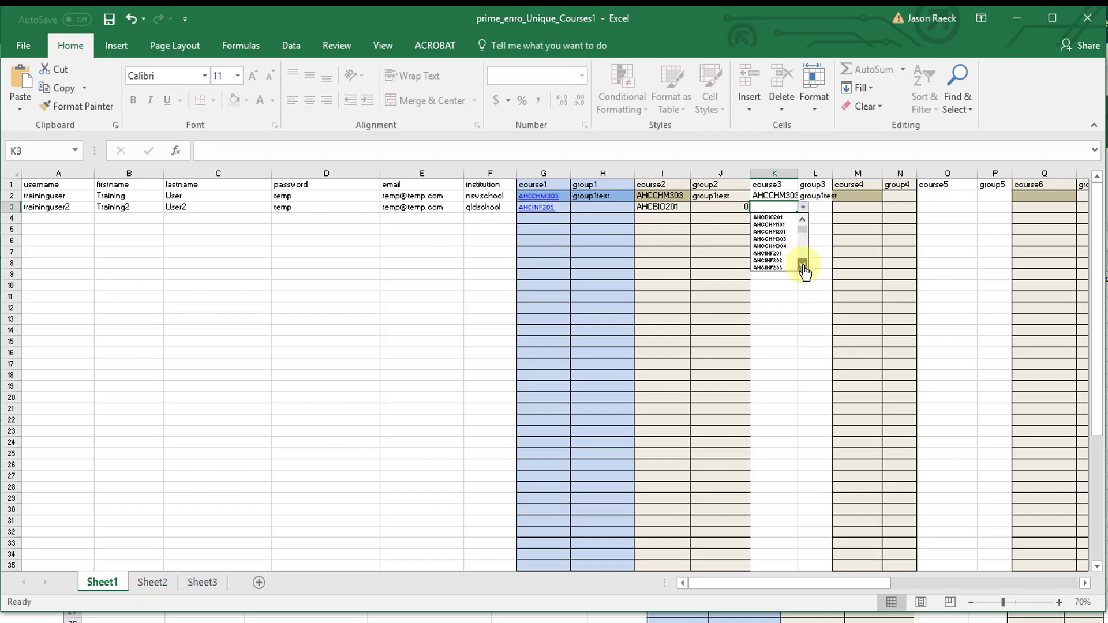
click(802, 265)
click(775, 261)
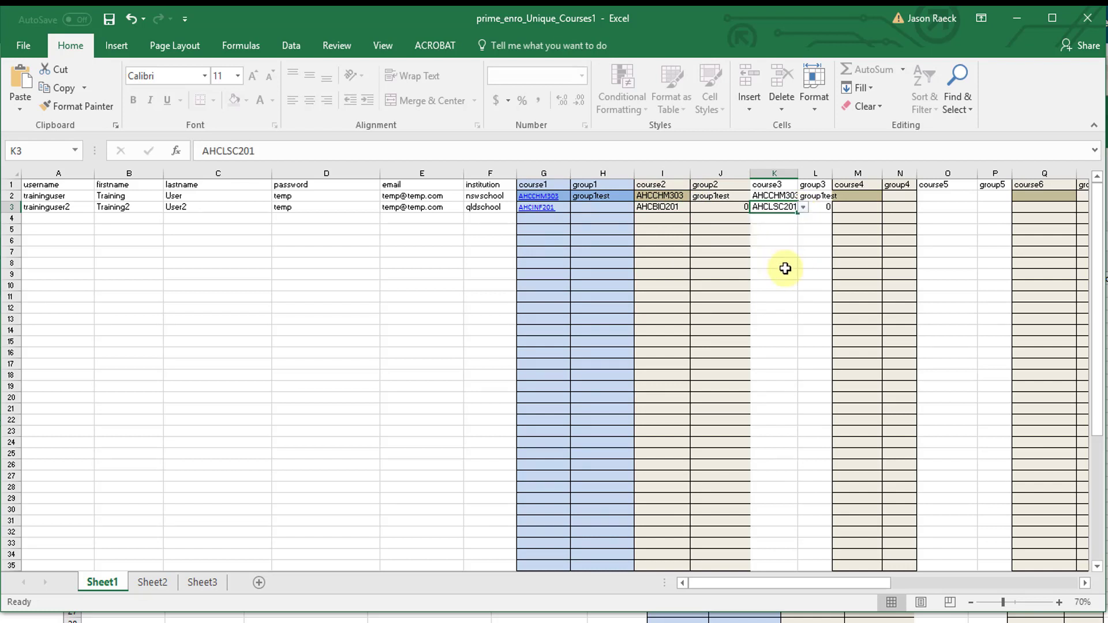
click(594, 207)
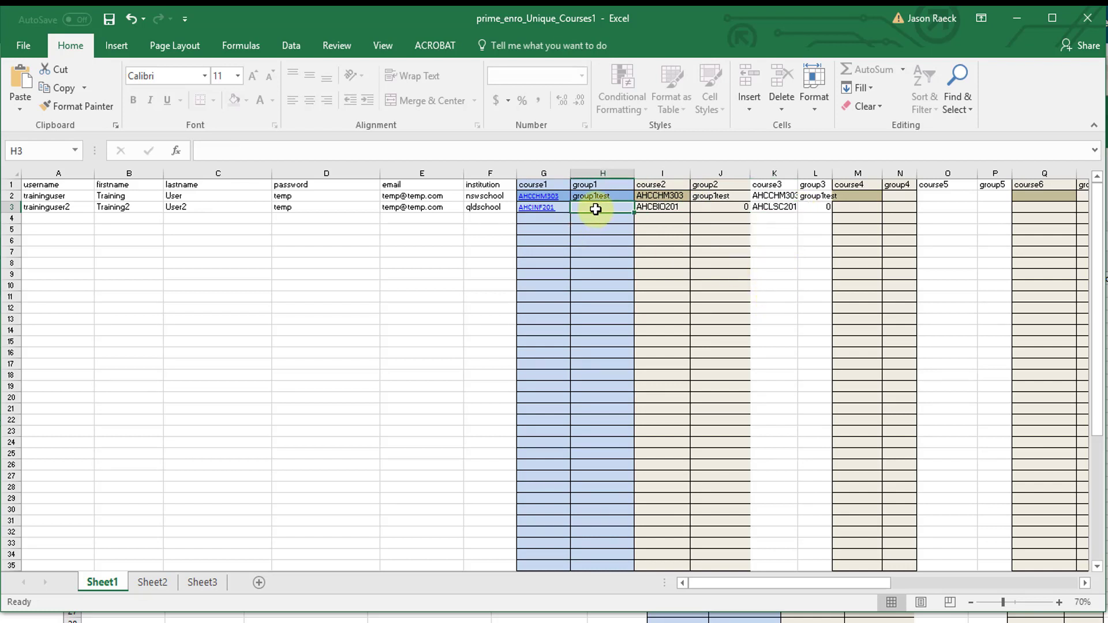
text(group)
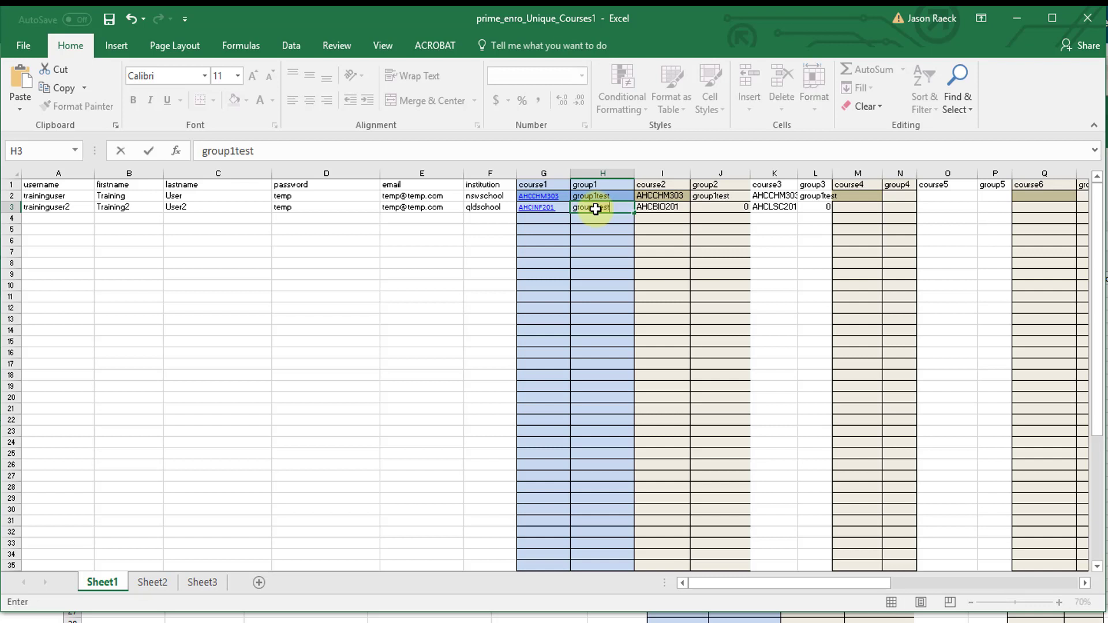
text(2test)
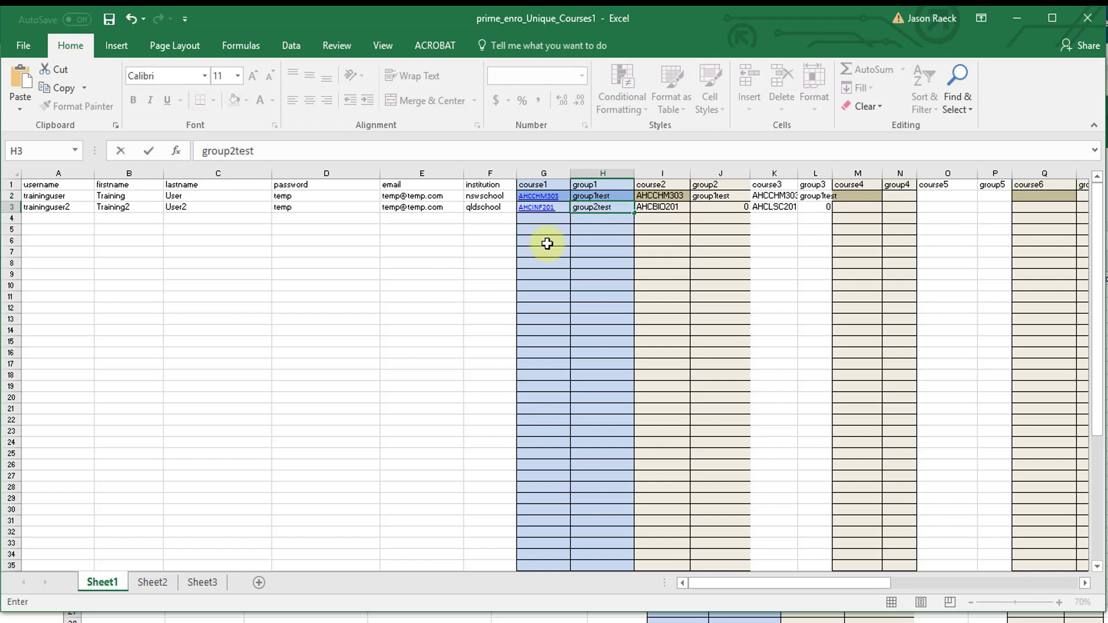
click(421, 283)
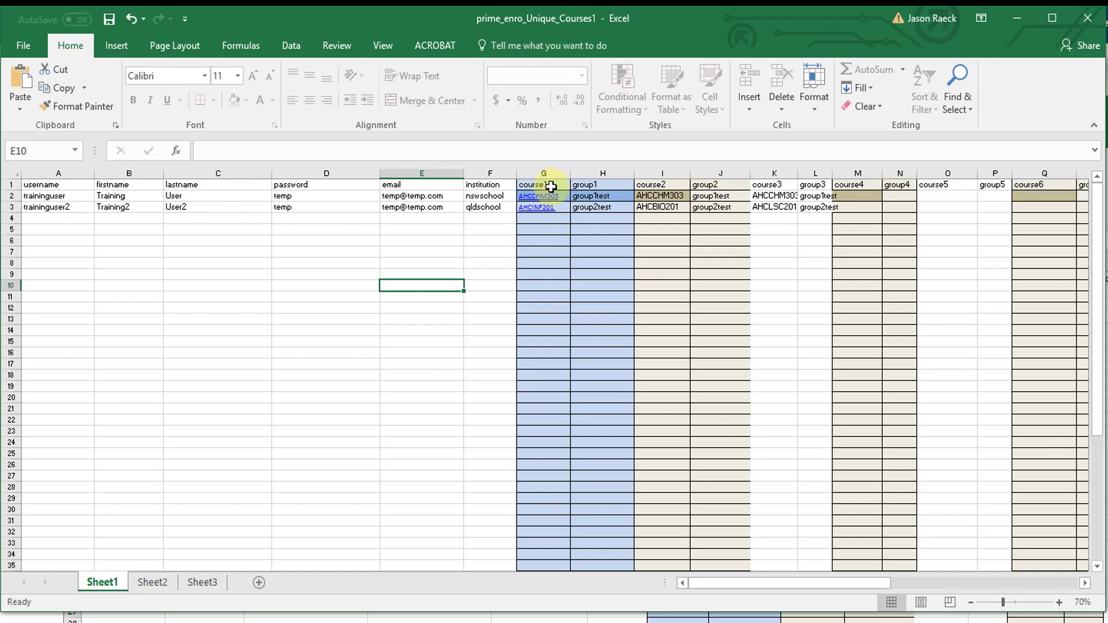
Step: Add AHCLSK301 as the fourth course in M3
click(876, 210)
click(887, 206)
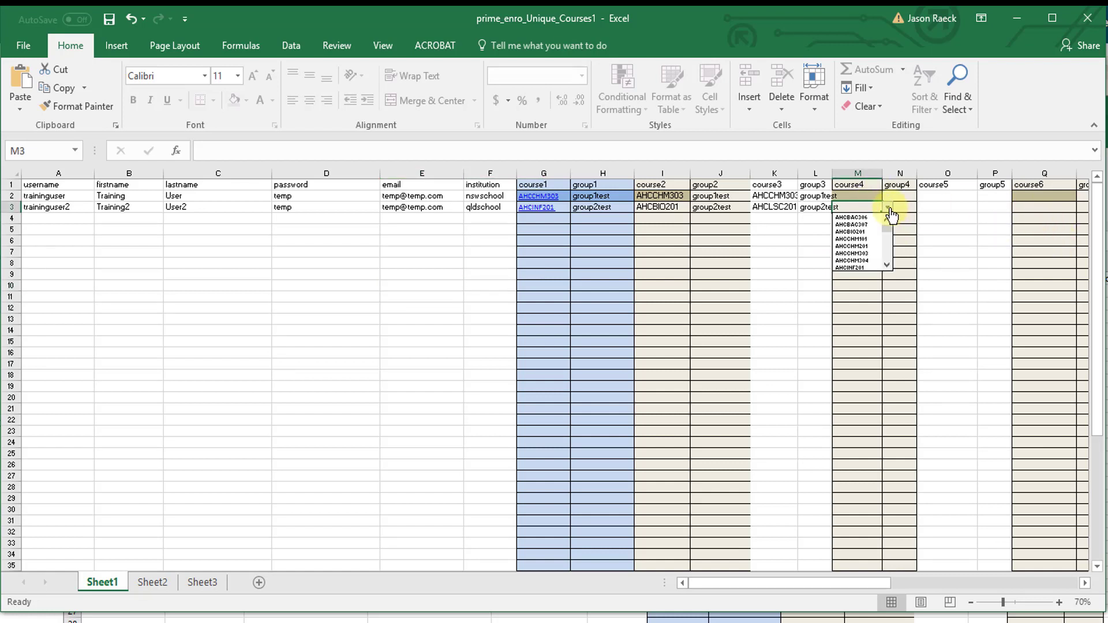
scroll(875, 260, down, 8)
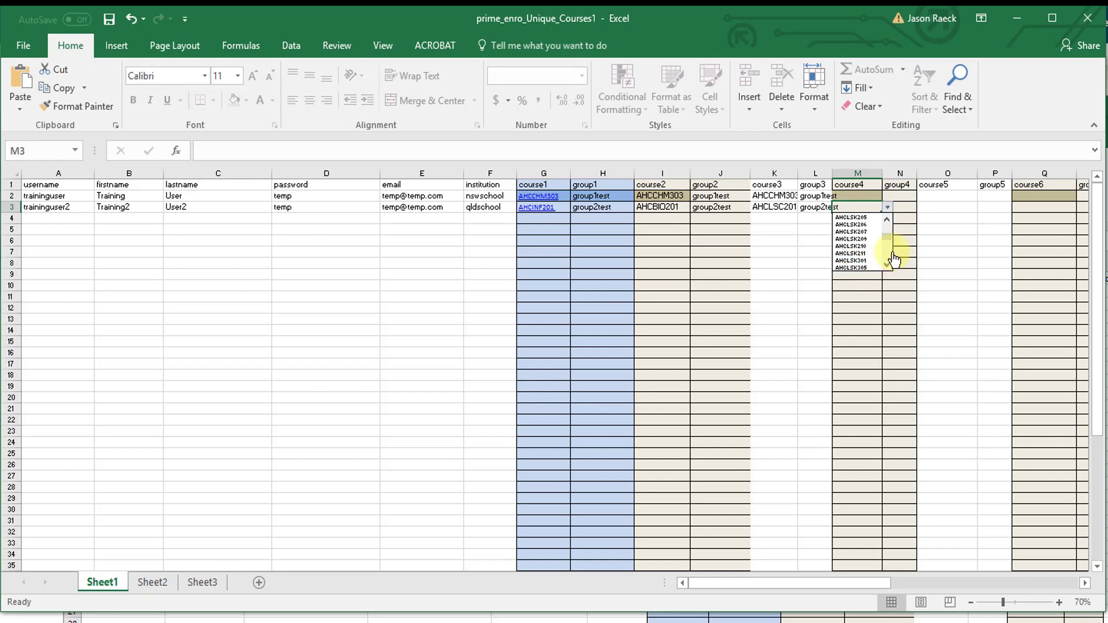
click(860, 261)
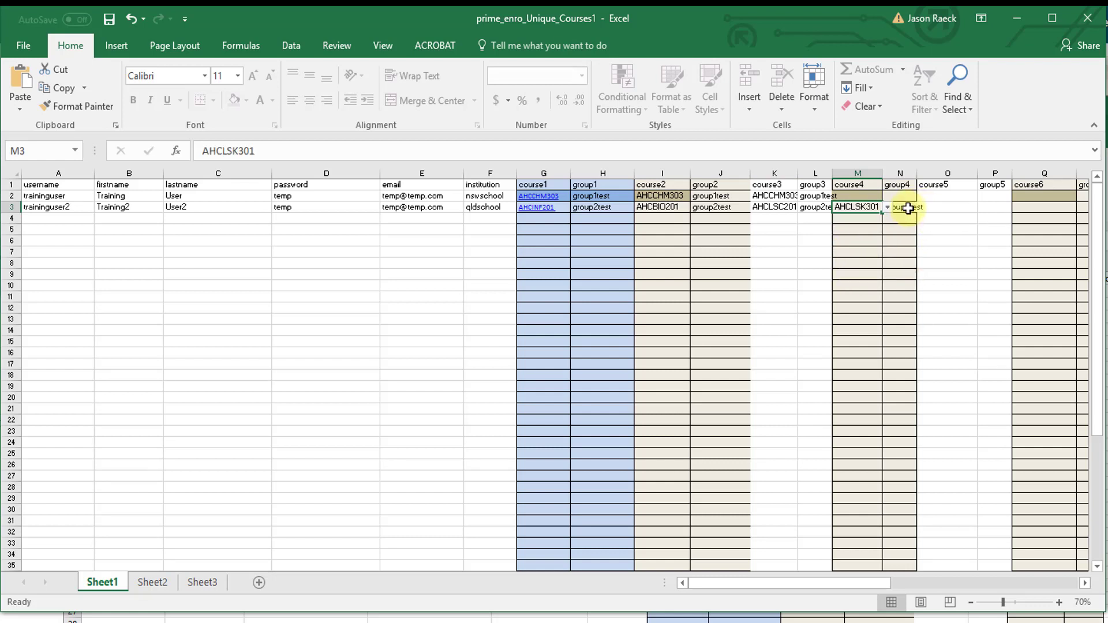
click(953, 295)
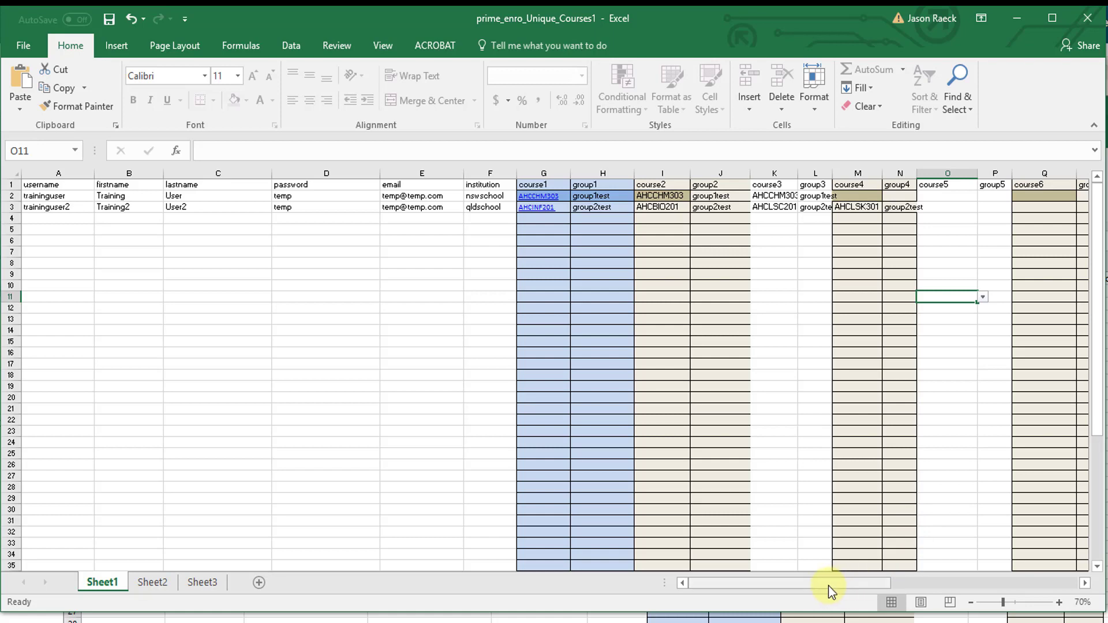
drag(825, 591, 747, 589)
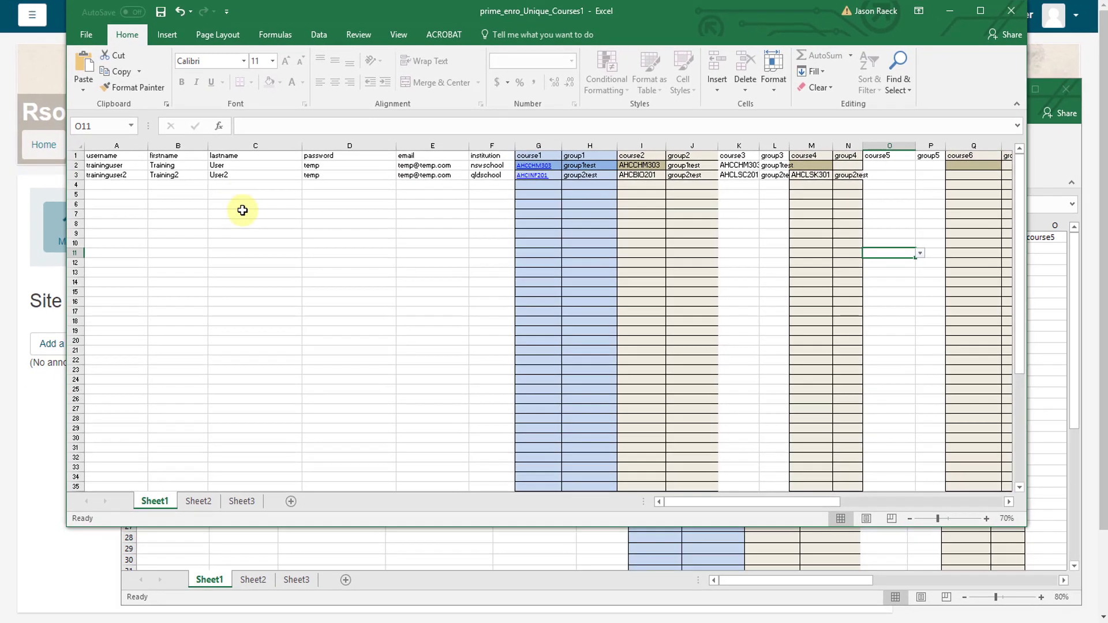
Step: Save the active sheet to the Desktop as training1.csv in CSV (Comma delimited) format
click(90, 33)
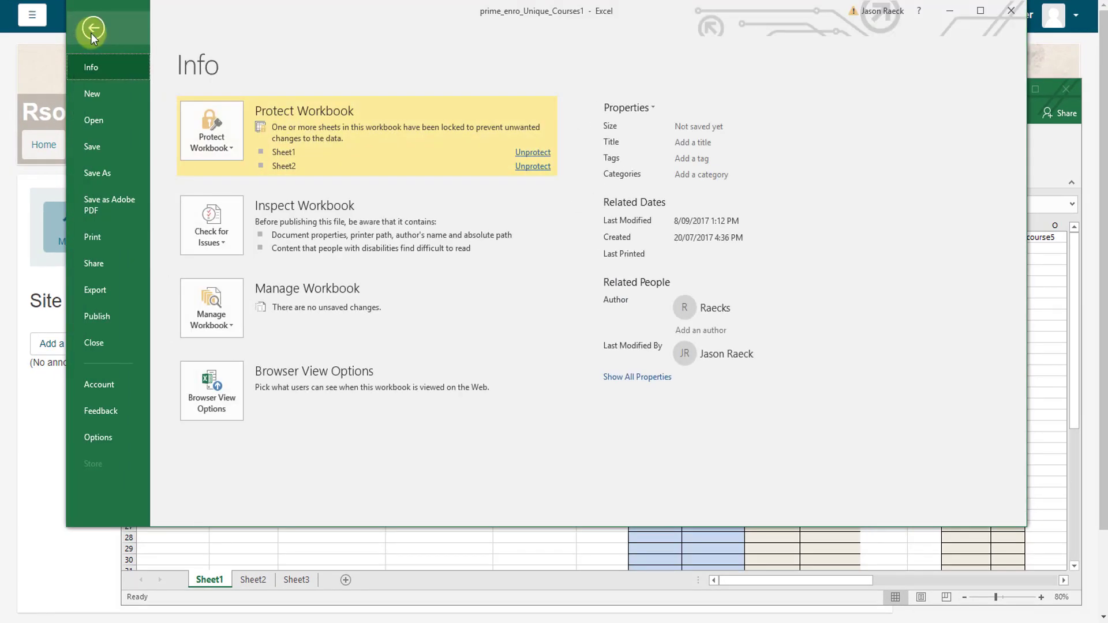
click(118, 179)
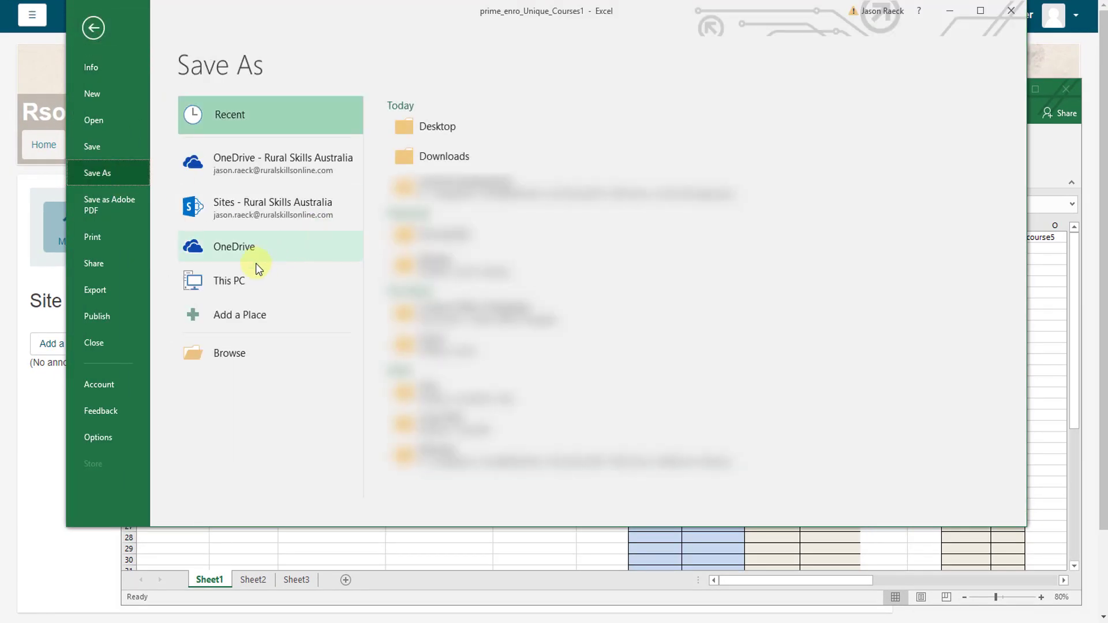
click(453, 129)
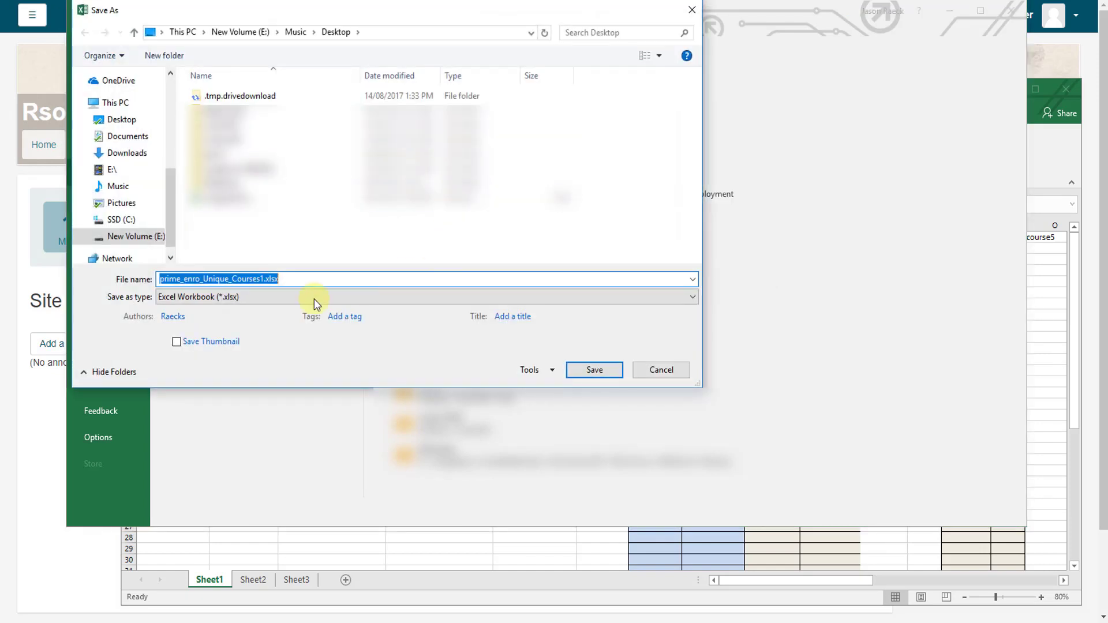
click(235, 297)
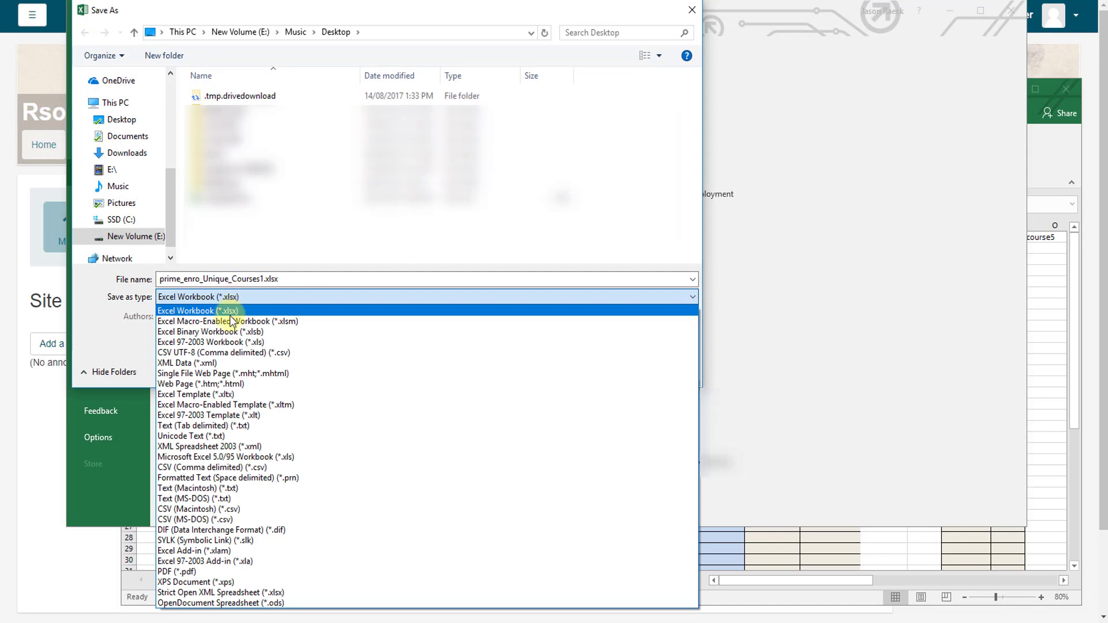
click(223, 468)
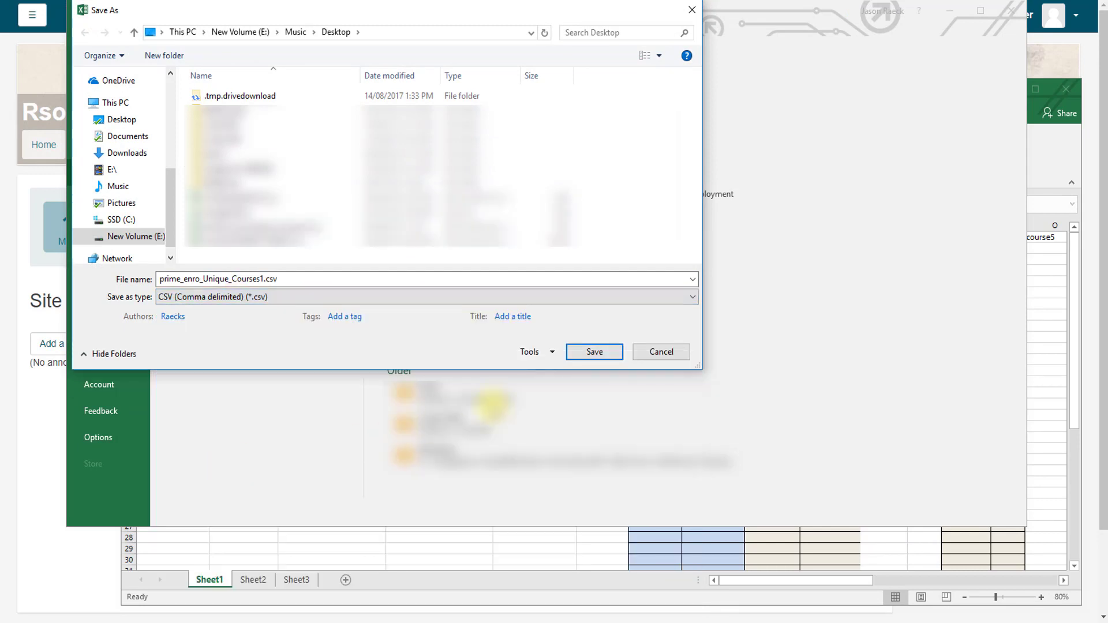
double_click(262, 279)
click(261, 278)
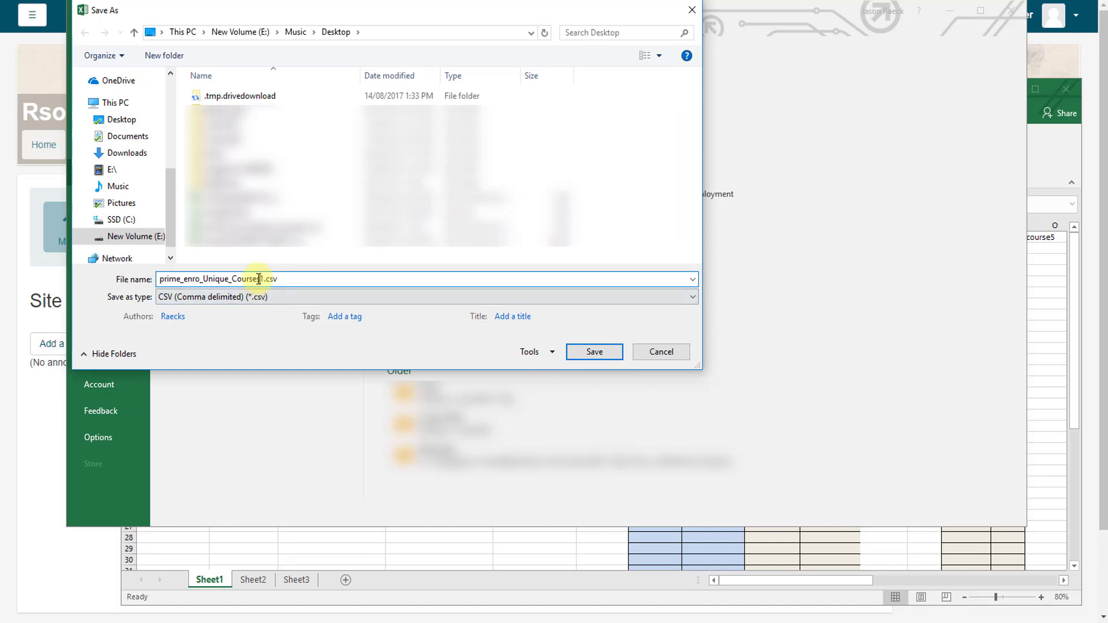
drag(260, 278, 147, 275)
text(trai)
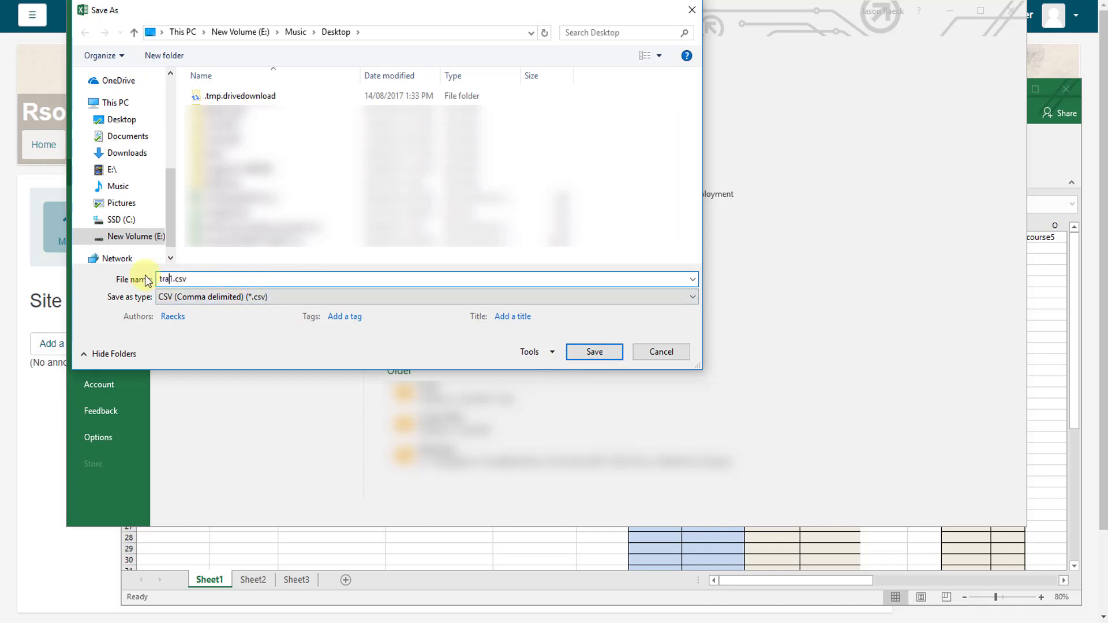
text(ning)
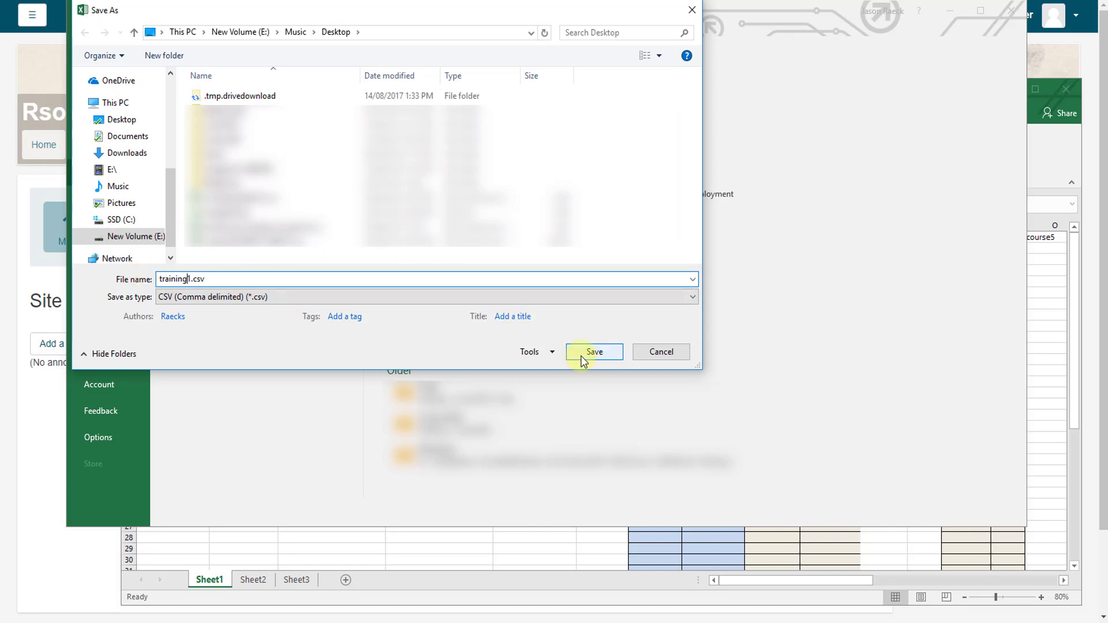
click(583, 357)
click(532, 334)
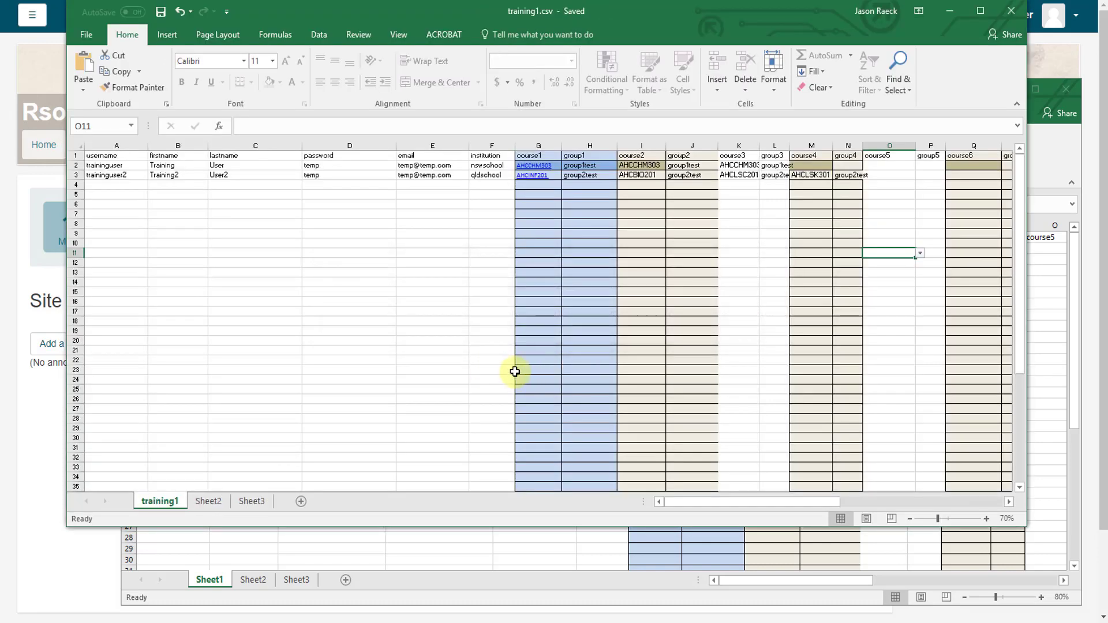
Step: Close training1.csv and select cell A2 in the Duplicate_Courses1 template
click(1011, 14)
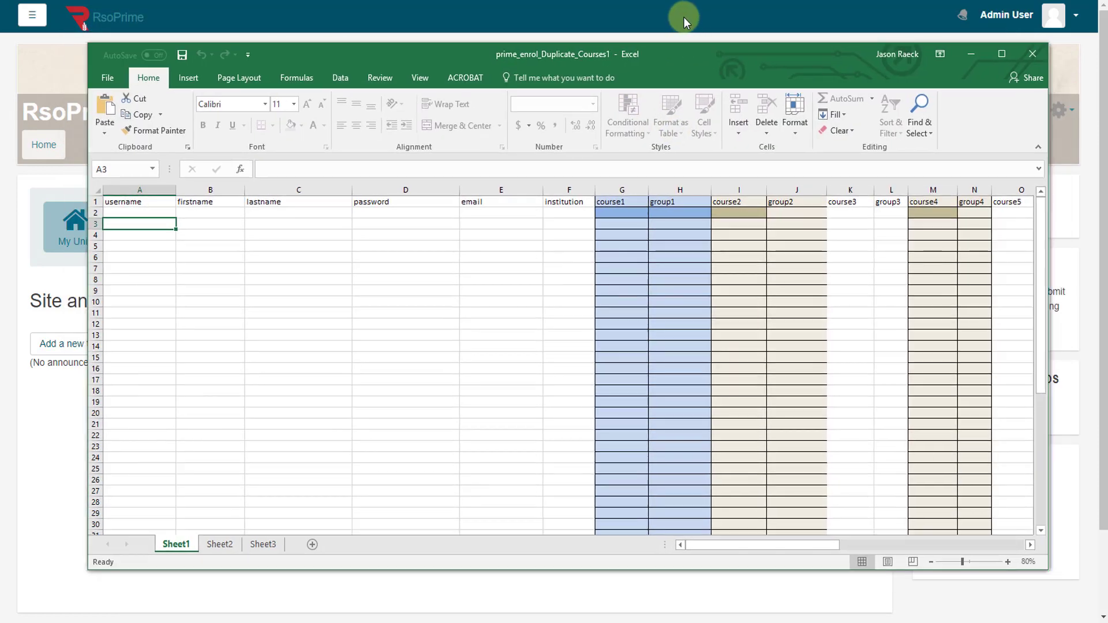
drag(683, 16, 682, 14)
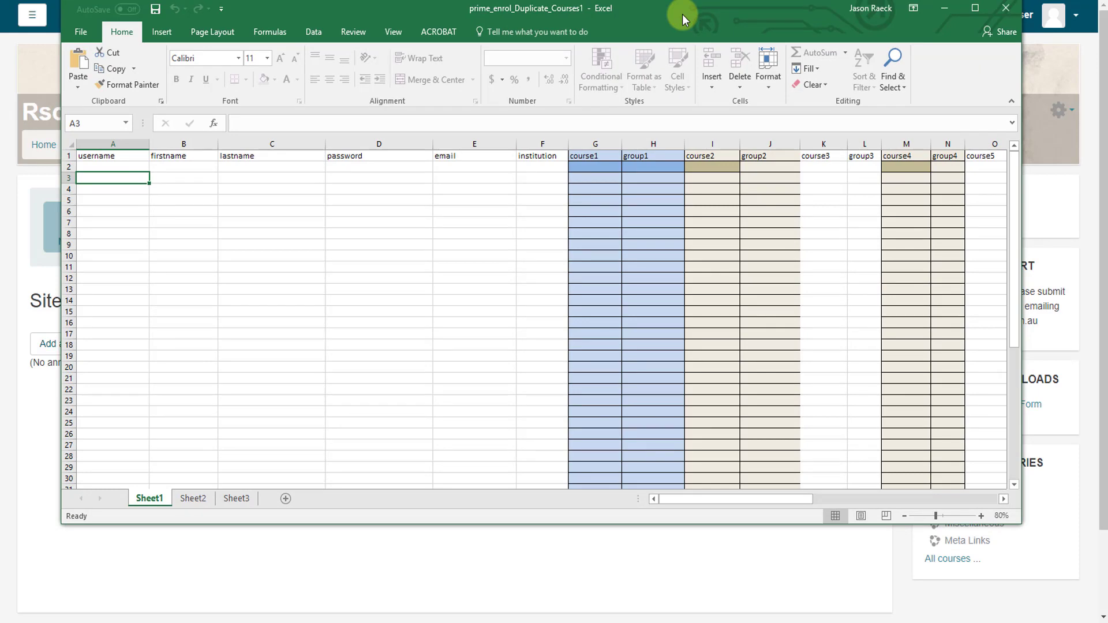
click(132, 168)
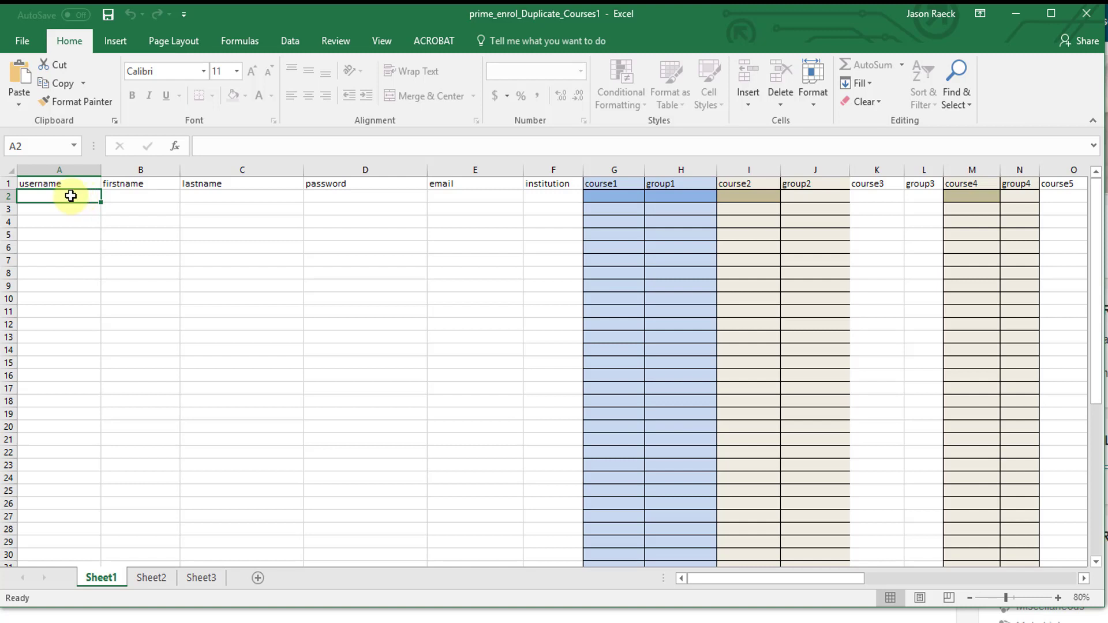
Step: Fill row 2 with username student, names student and training, a temporary password, an e-mail and institution RSOprime
text(student)
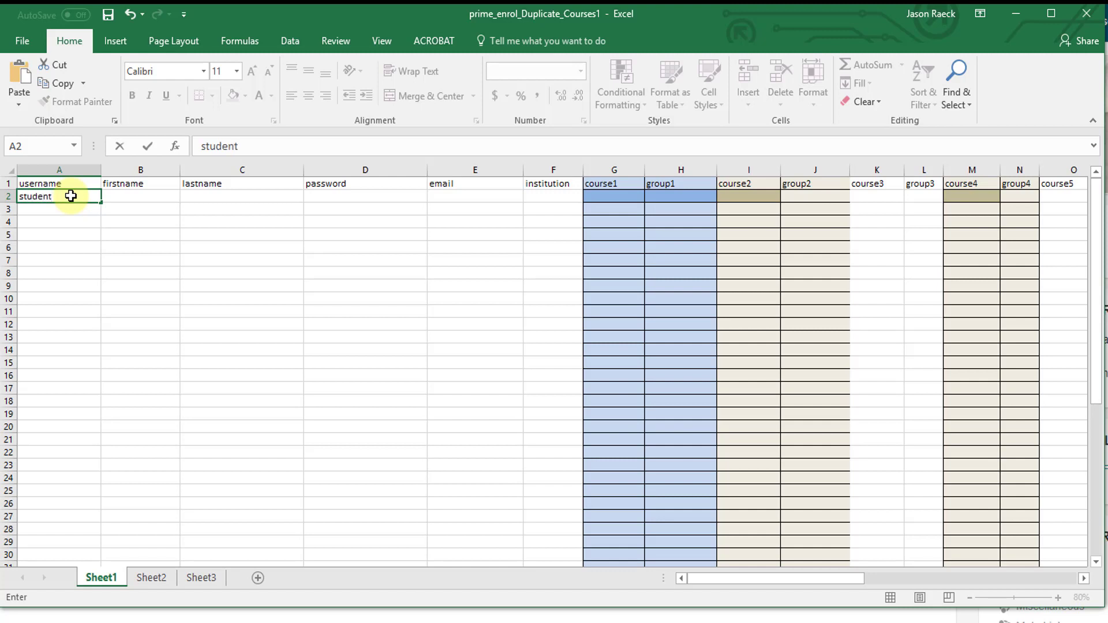
key(Tab)
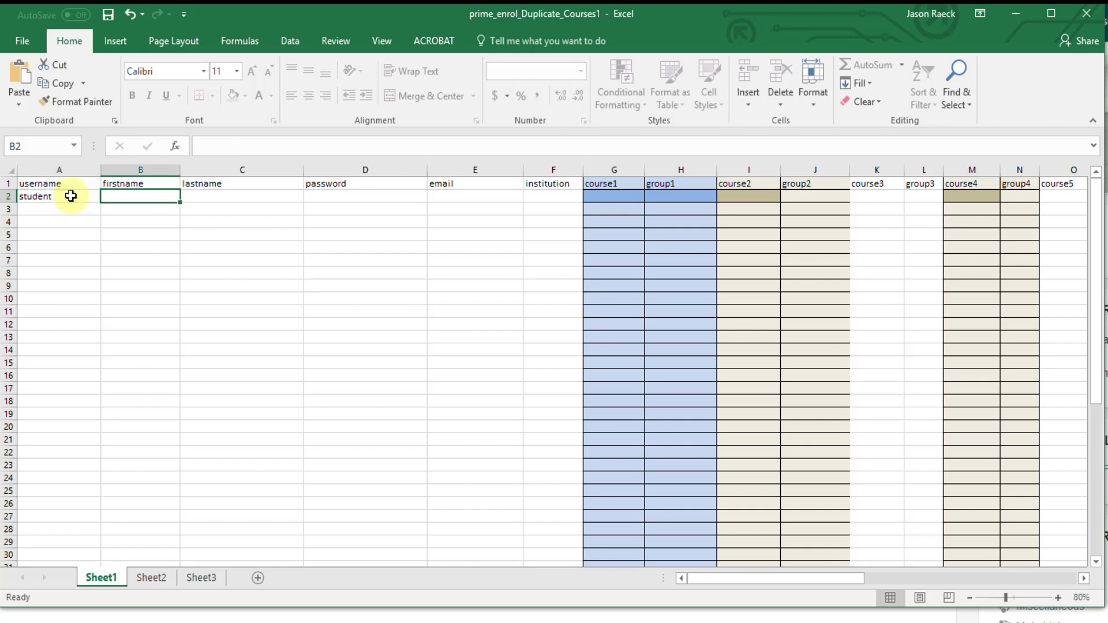
text(student)
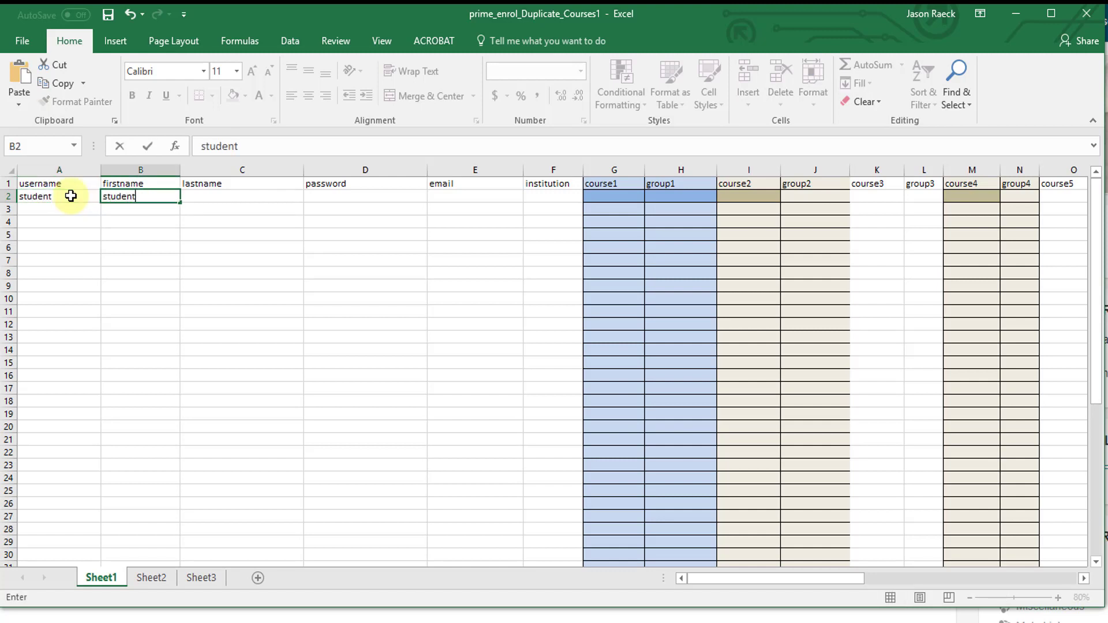
key(Tab)
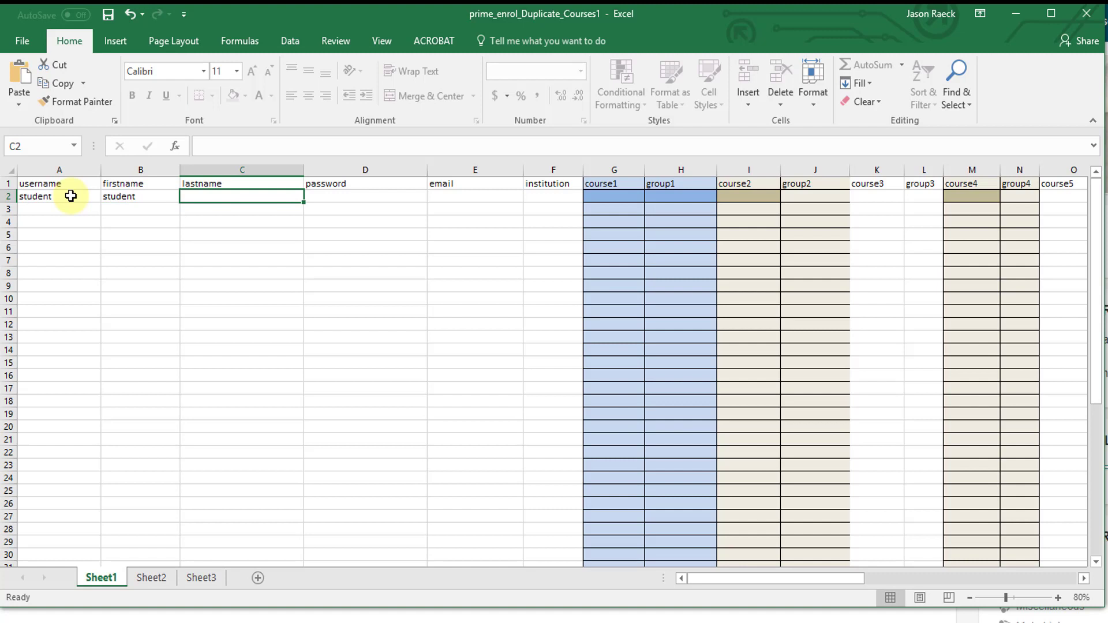
text(trainin)
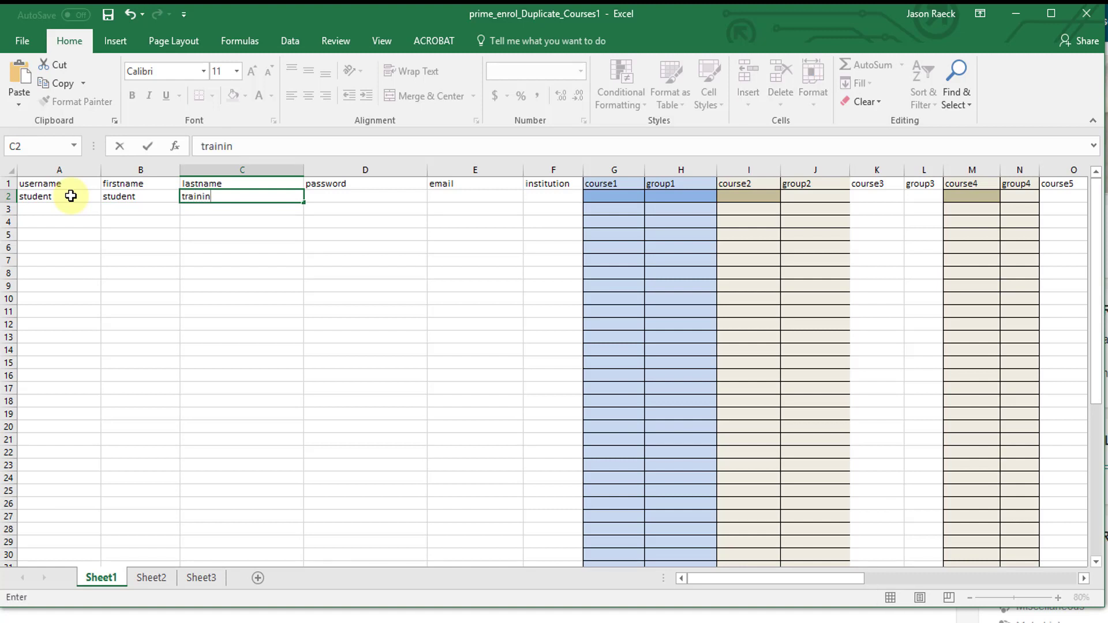
text(g)
key(Tab)
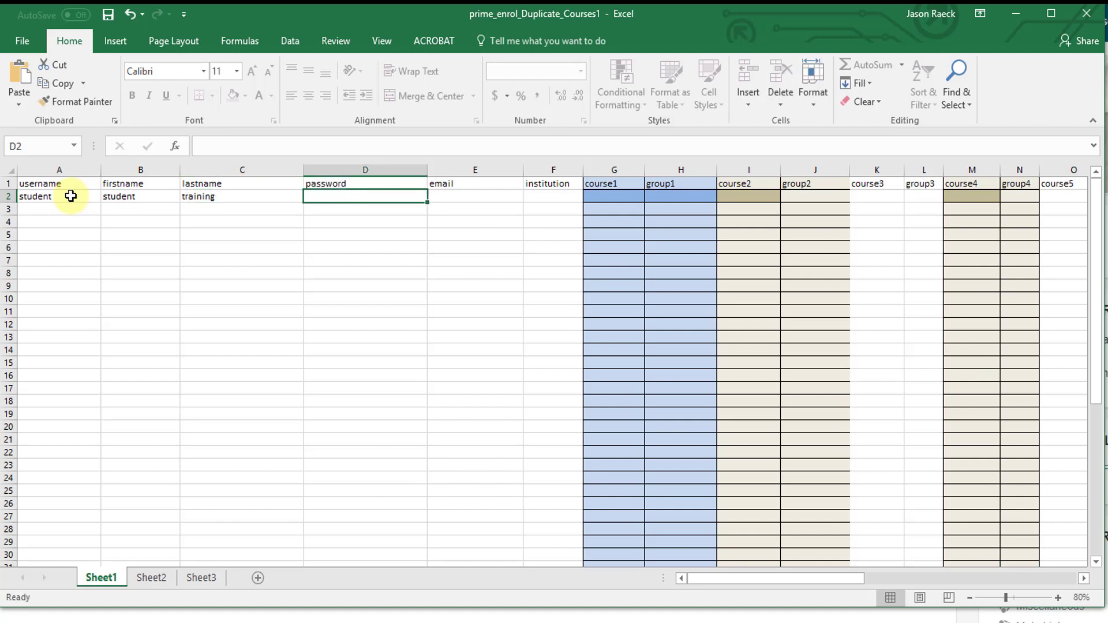
text(temp)
key(Tab)
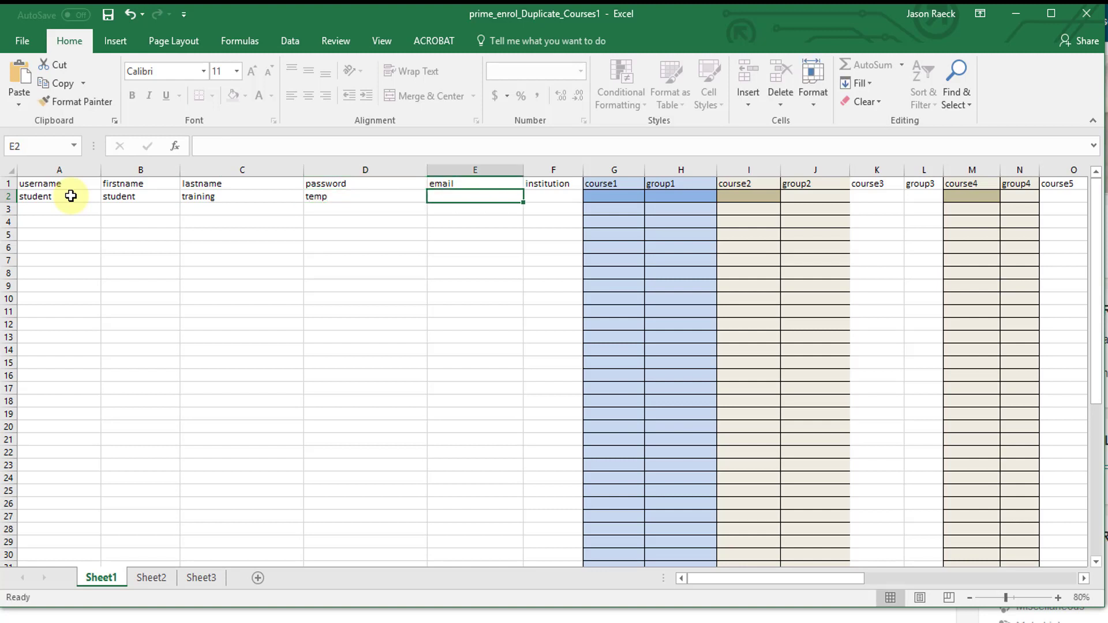
text(temp@)
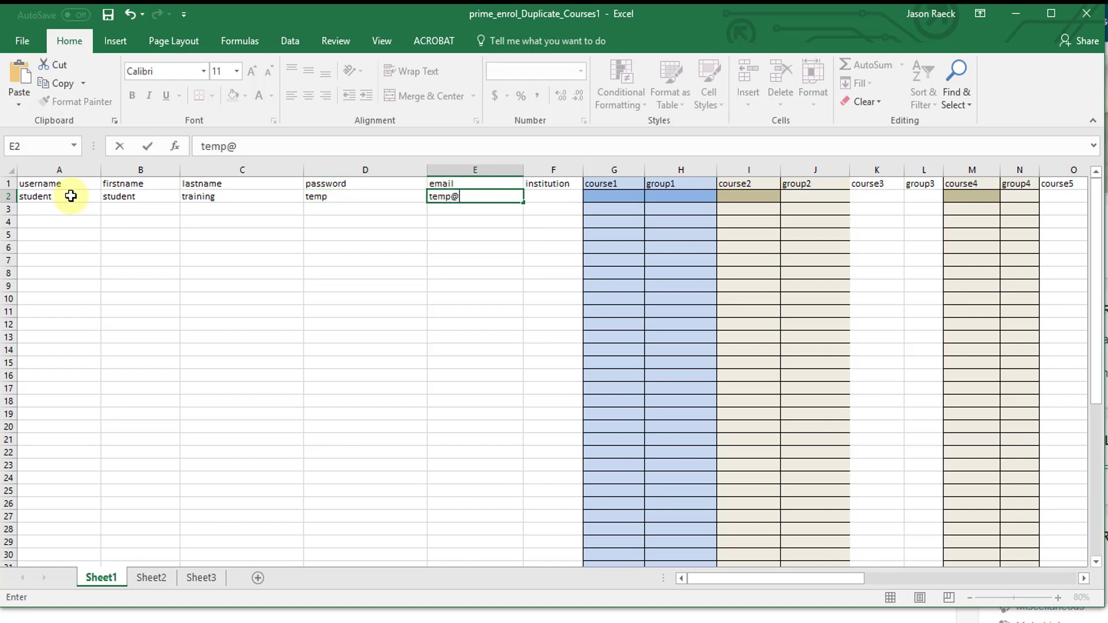
text(temp.com)
key(Tab)
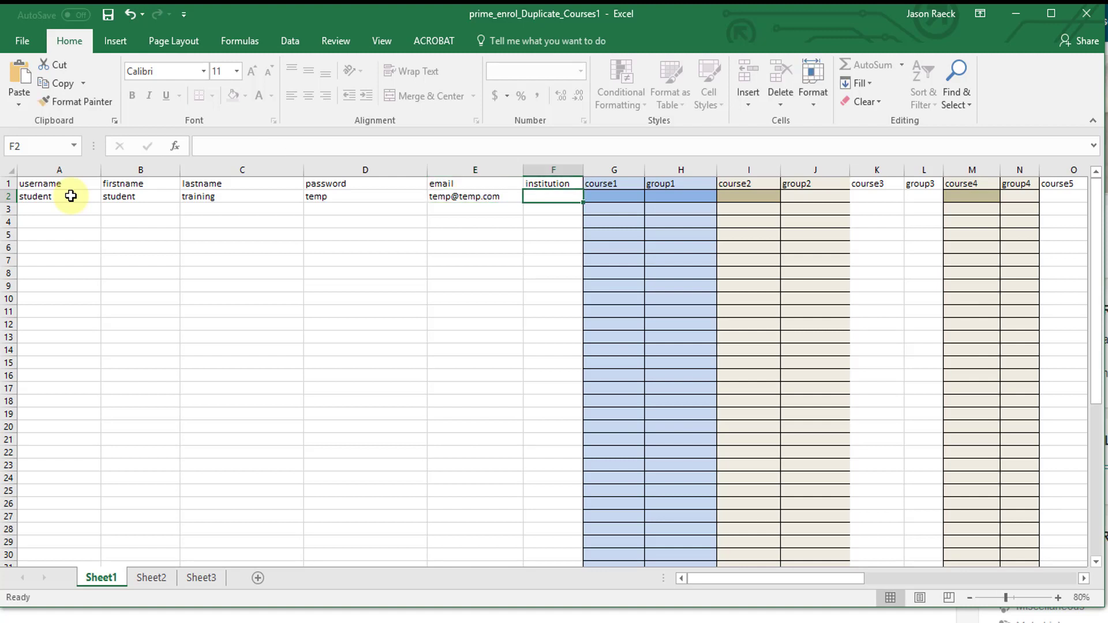
text(RSOprime)
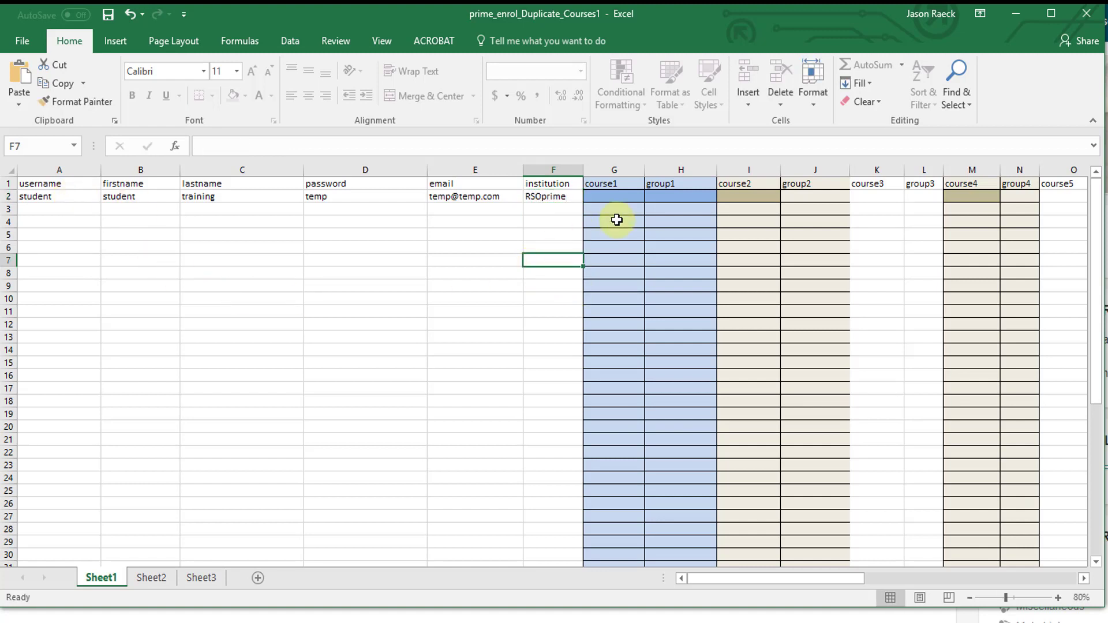
Step: Pick courses AHCCHM201, AHCINF201, AHCBAC307 and AHCLSC201 for row 2
click(607, 197)
click(650, 197)
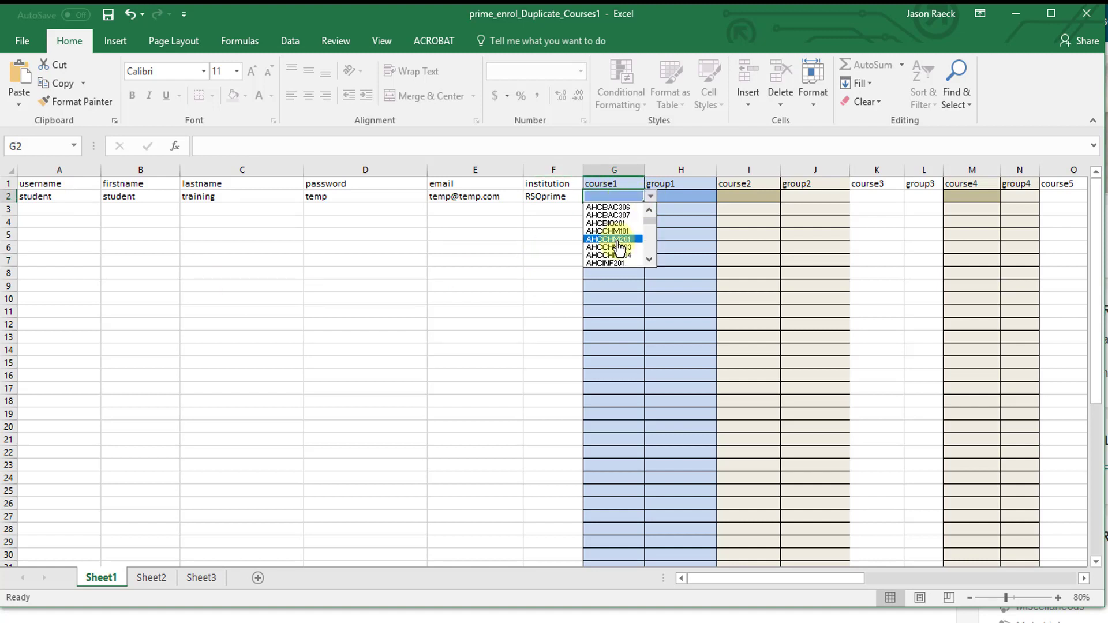
click(617, 239)
click(752, 201)
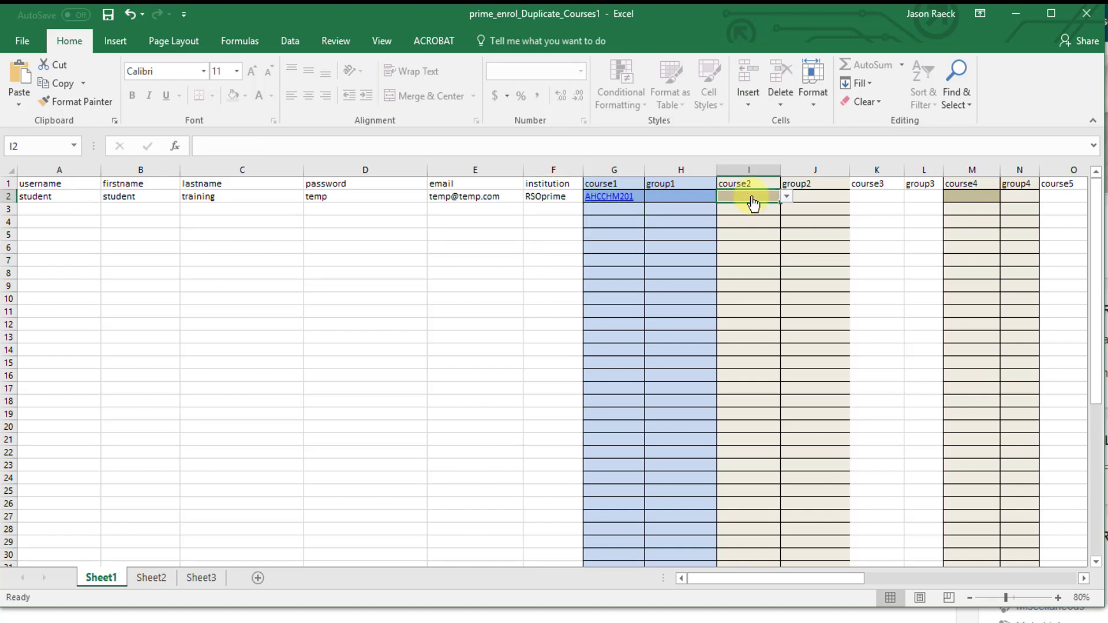
click(786, 196)
click(751, 263)
click(898, 197)
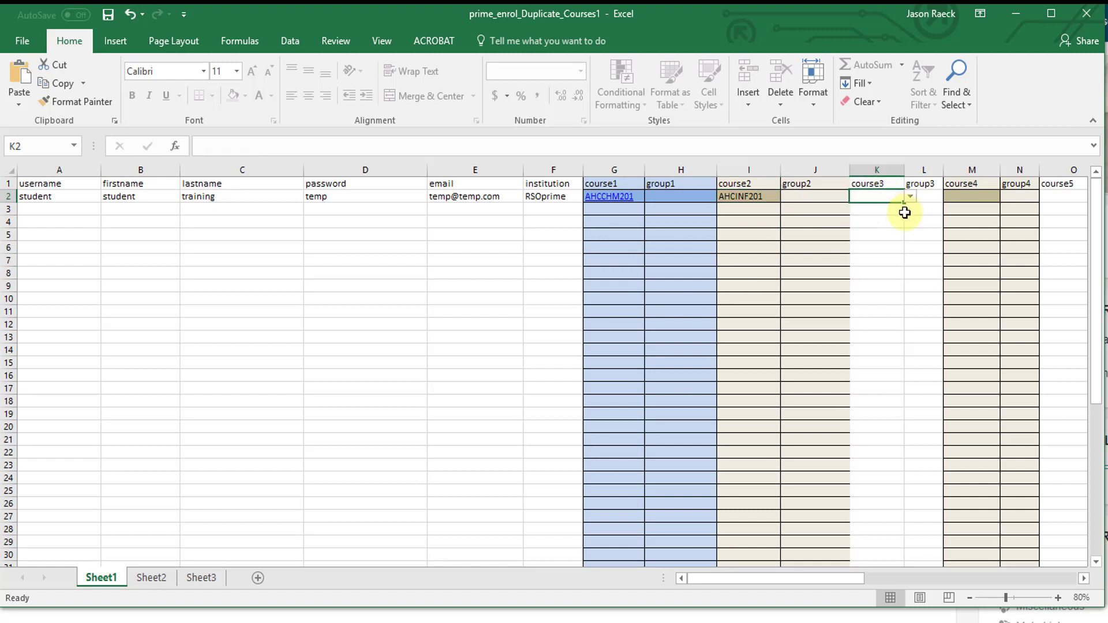
click(910, 197)
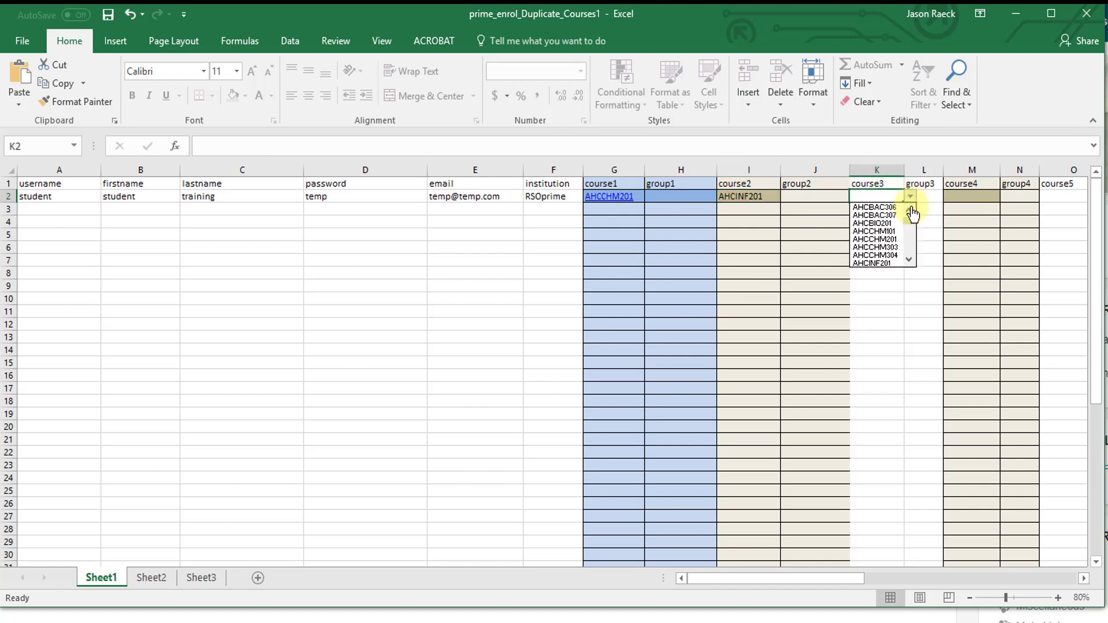
click(877, 215)
click(980, 198)
click(1006, 197)
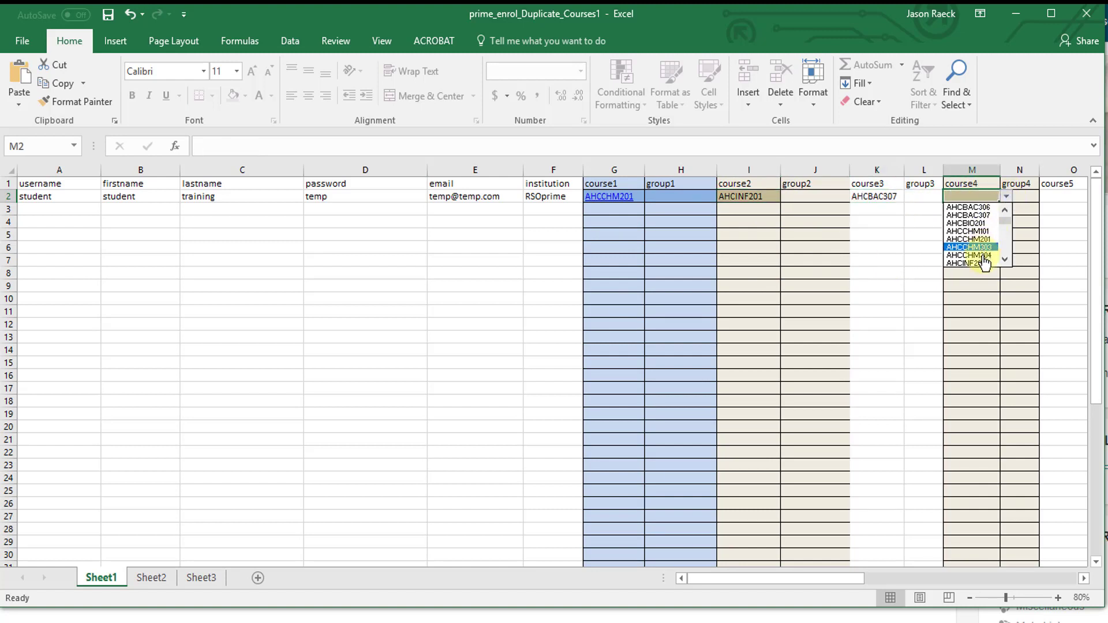
scroll(1004, 263, down, 3)
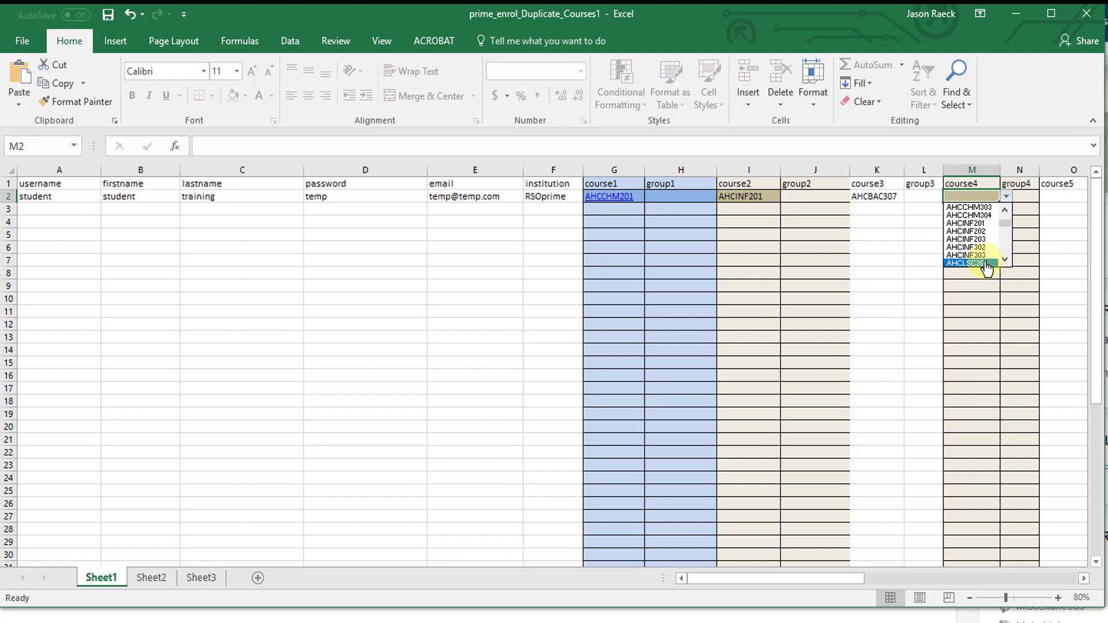
click(982, 263)
Step: Set the course group to RSOprime and change the A2 username to student3
click(678, 196)
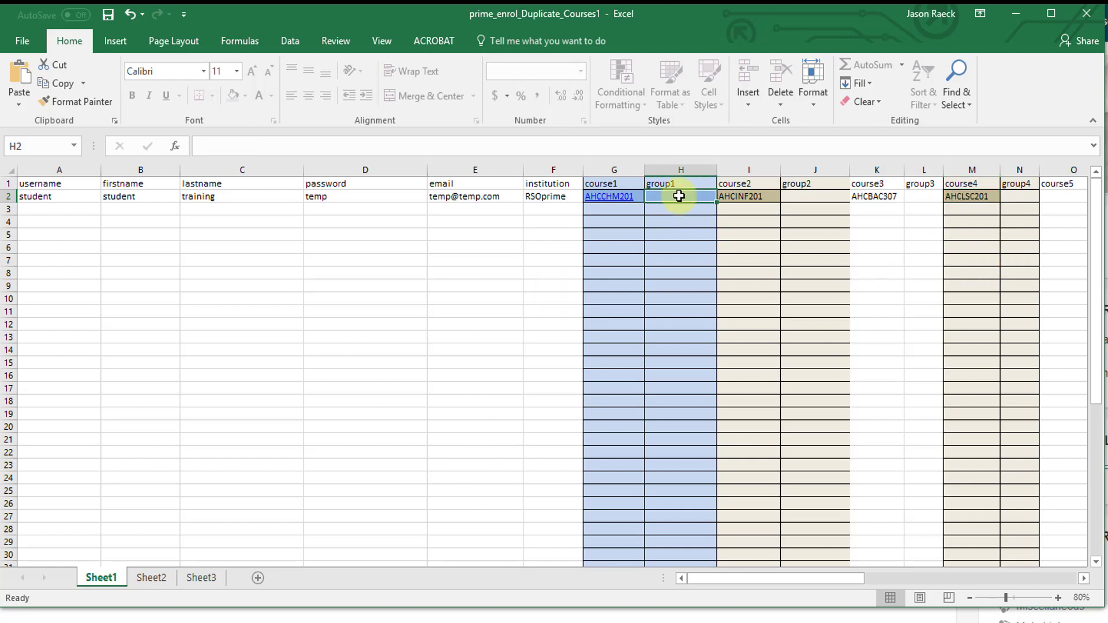
text(RSOprime)
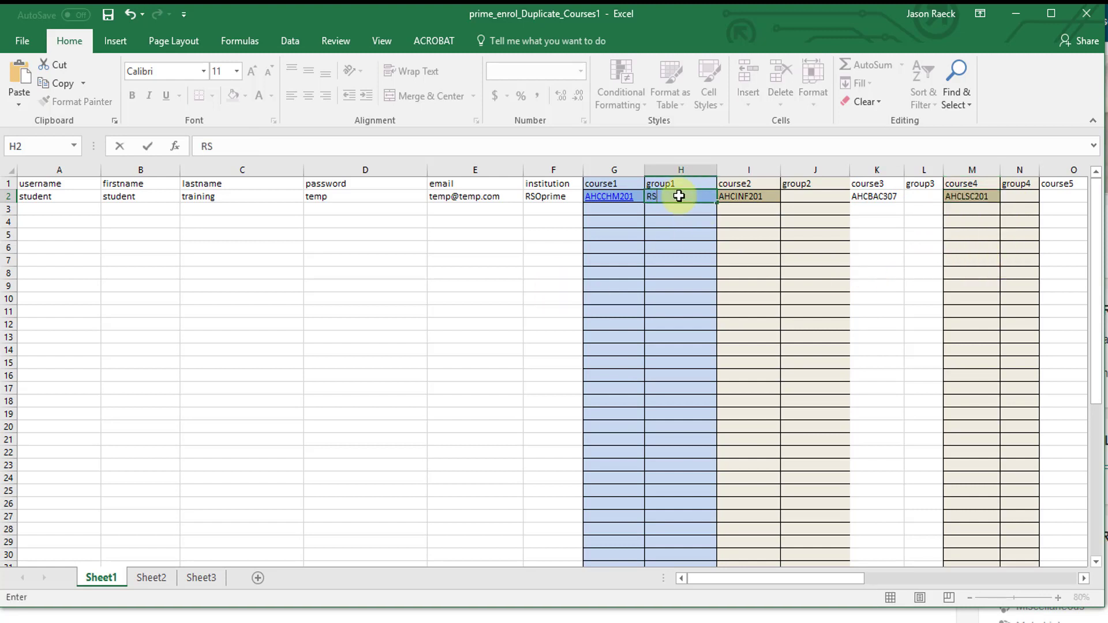
click(331, 272)
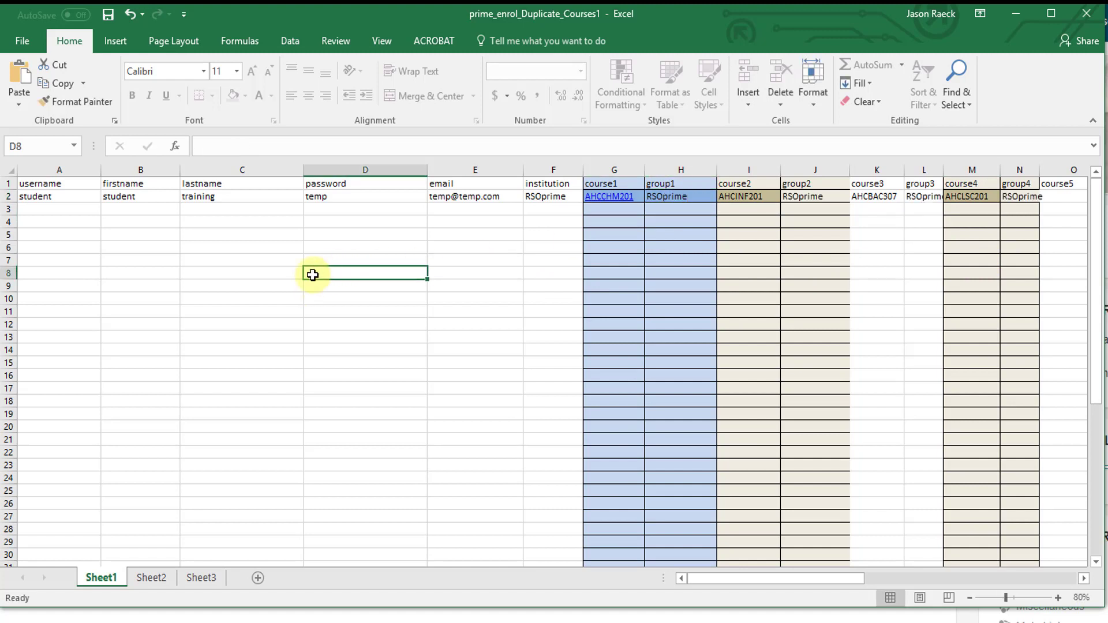
click(74, 200)
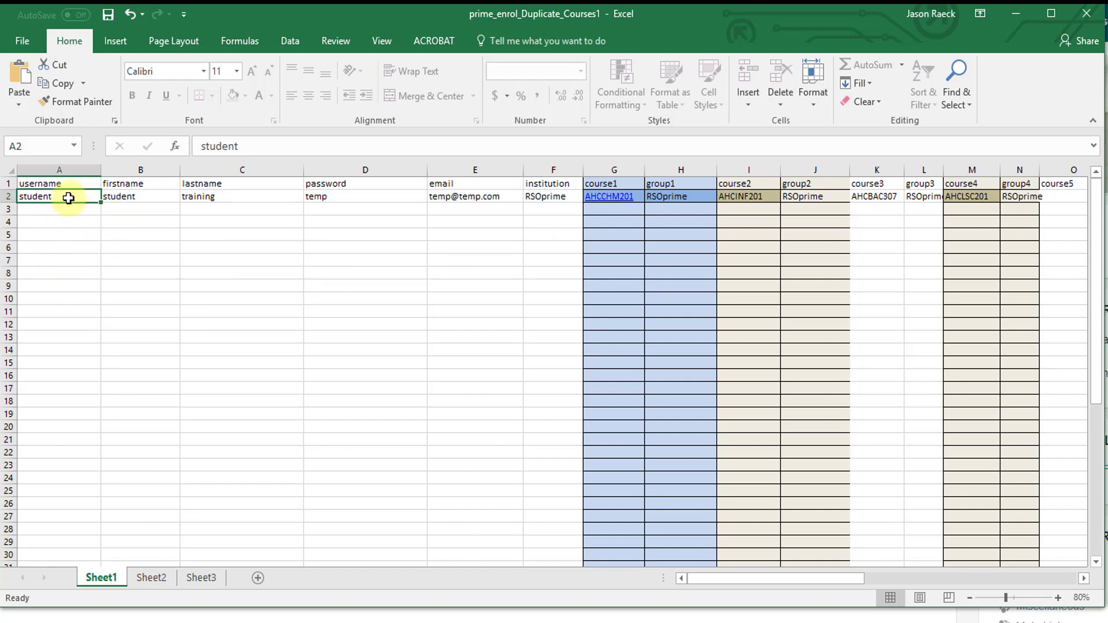
double_click(68, 198)
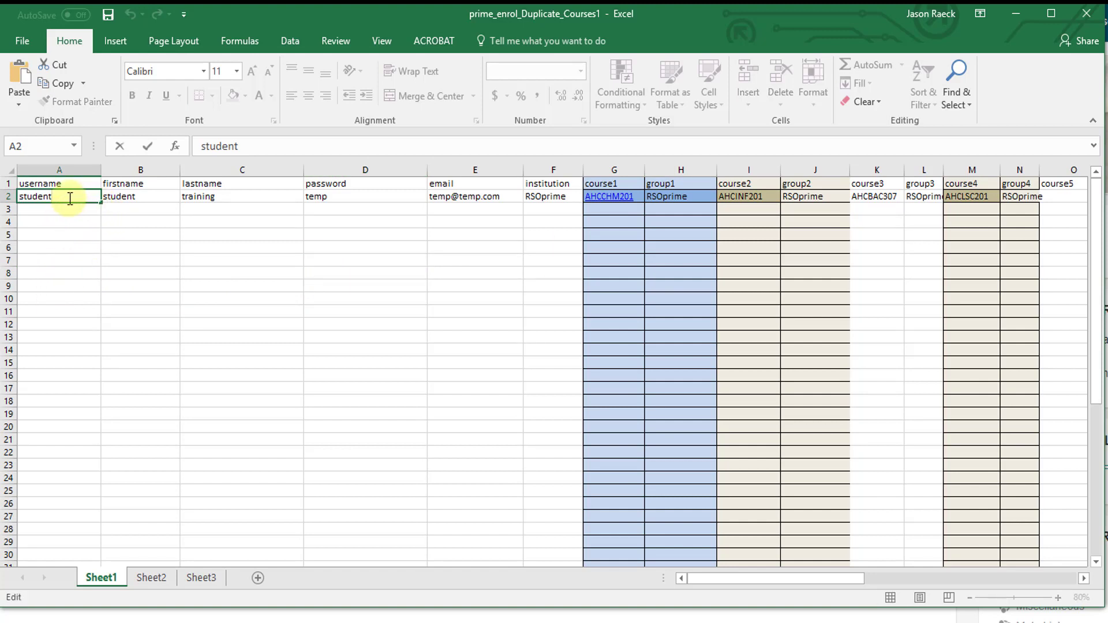
text(3)
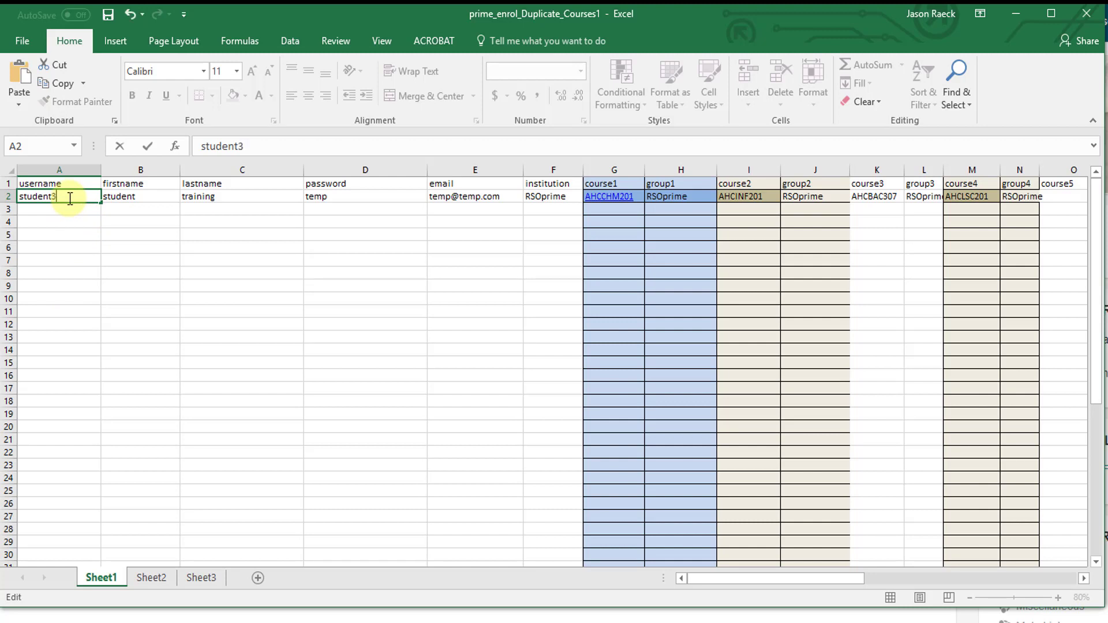
click(138, 232)
click(81, 200)
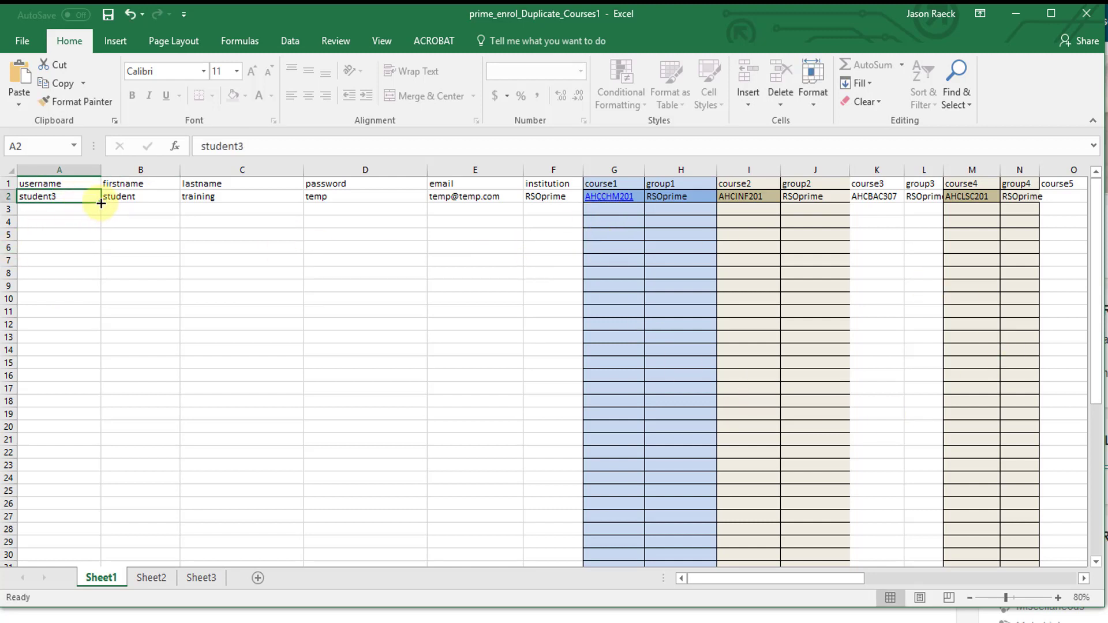
Step: Fill the usernames student3 through student14 down rows 2 to 13
drag(101, 204, 99, 343)
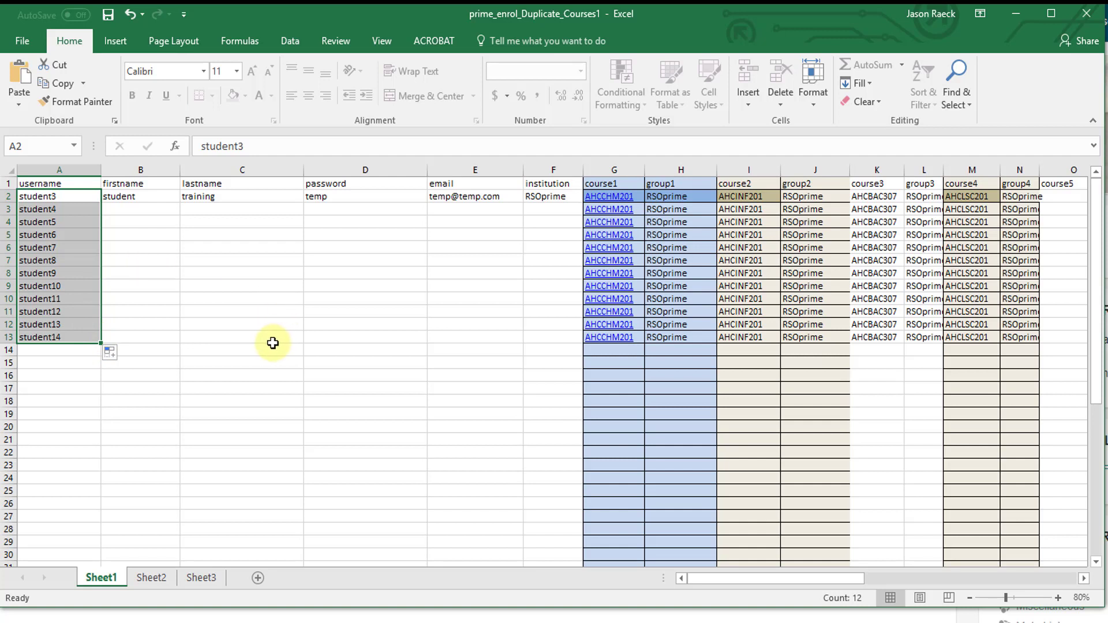
click(164, 199)
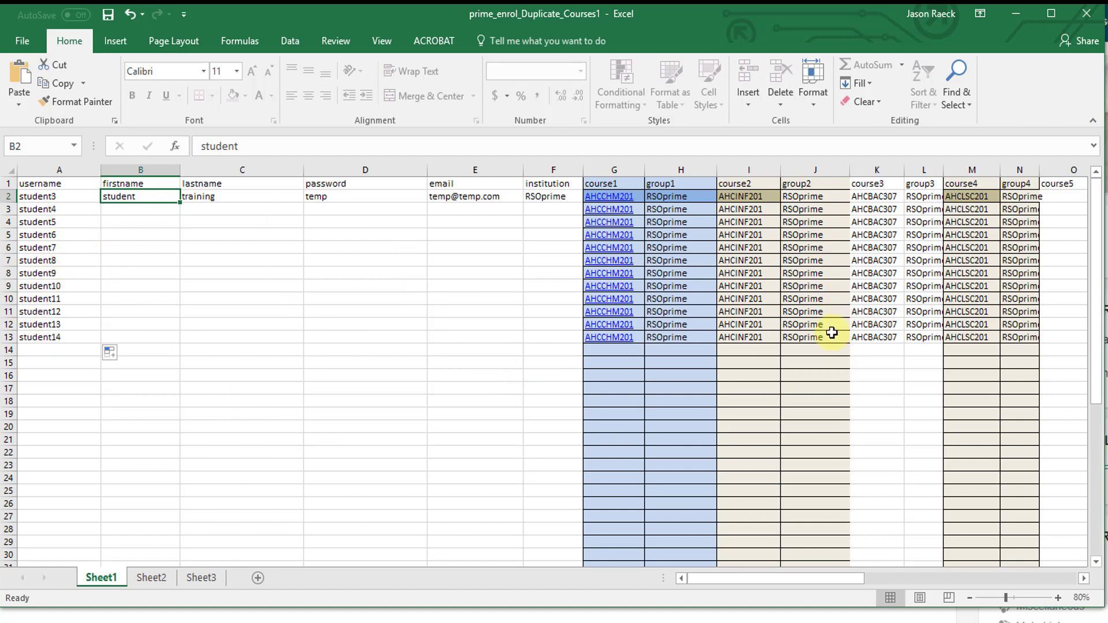
Step: Close Excel without saving, then open the Users section of RsoPrime's Site administration
click(1087, 18)
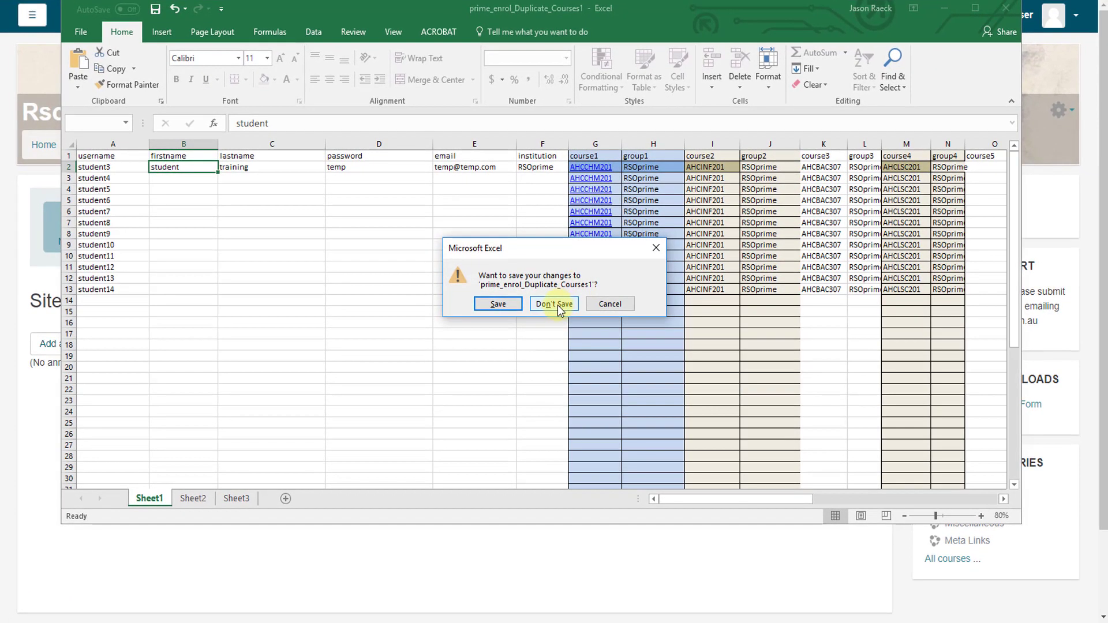
click(557, 305)
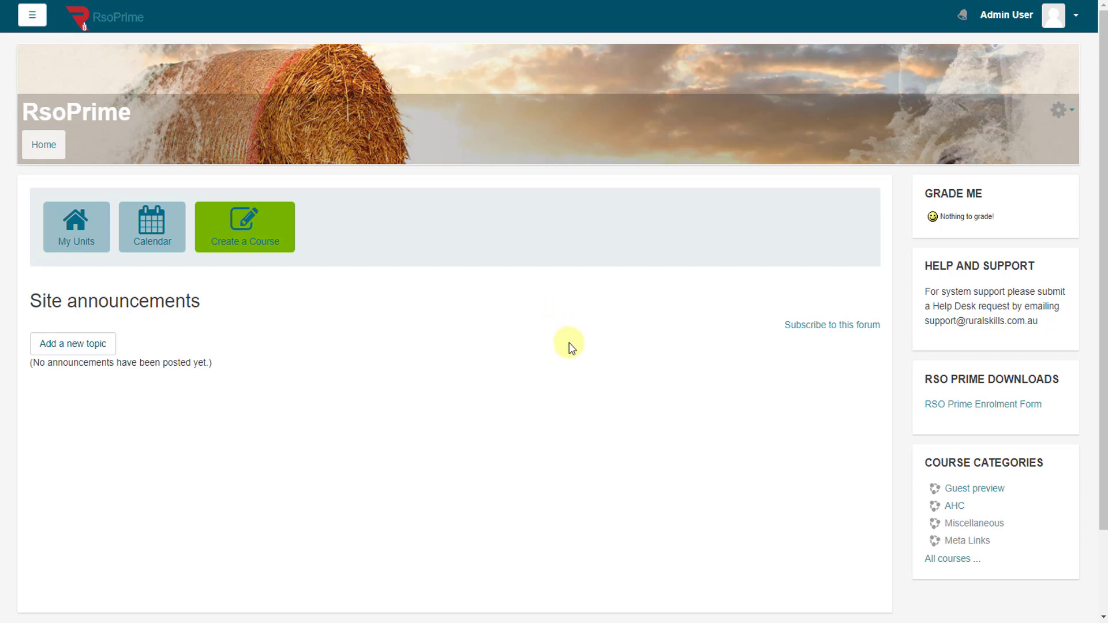
click(38, 16)
drag(186, 57, 179, 514)
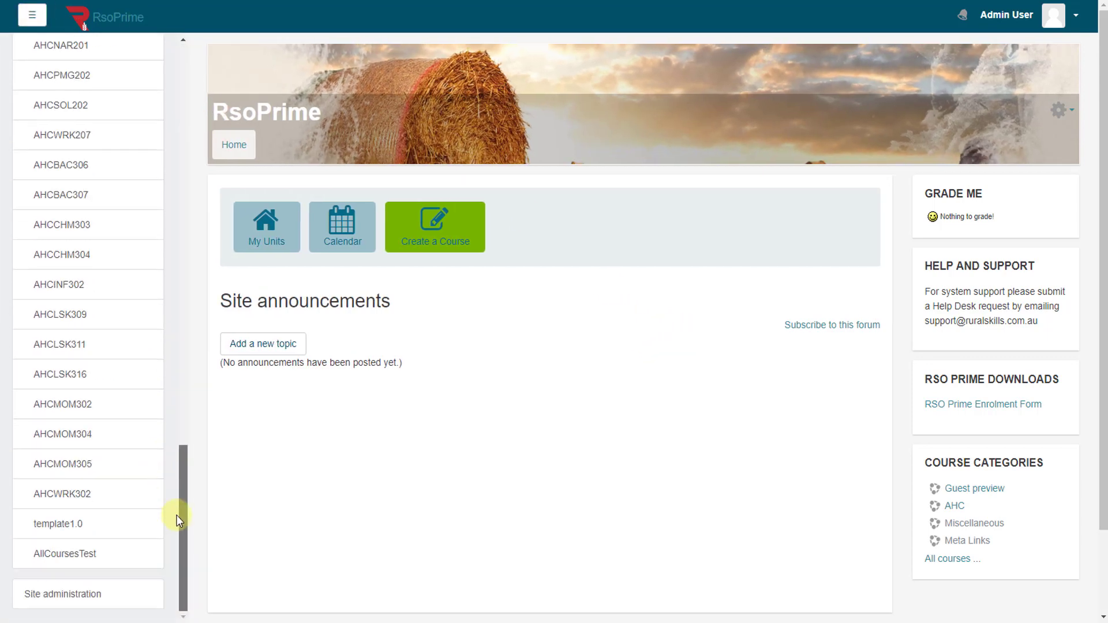
click(82, 596)
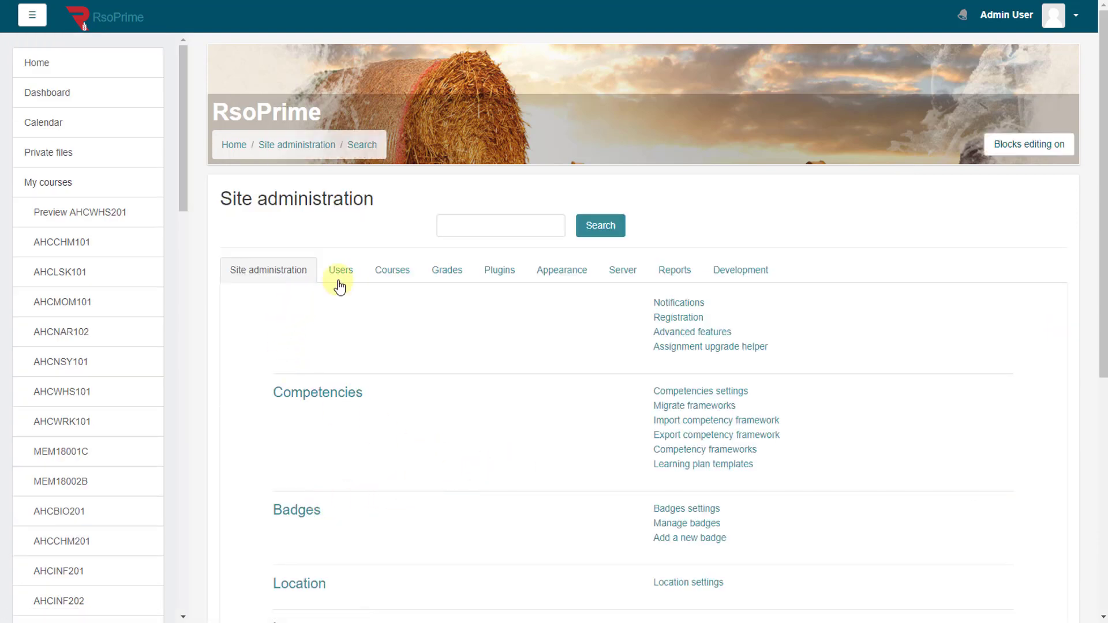
click(32, 14)
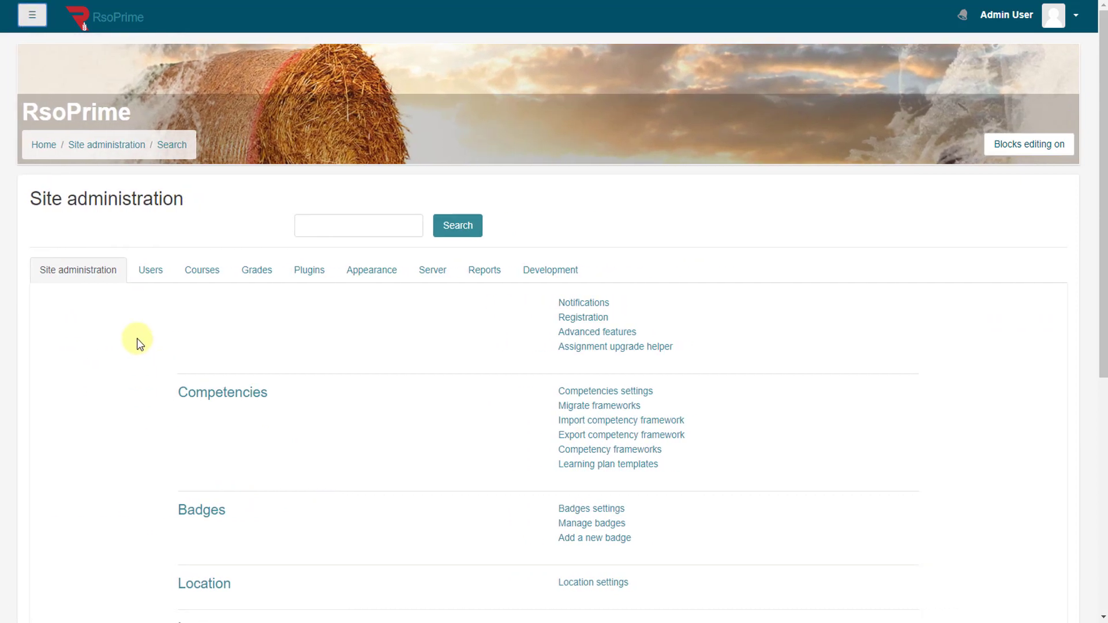
click(162, 272)
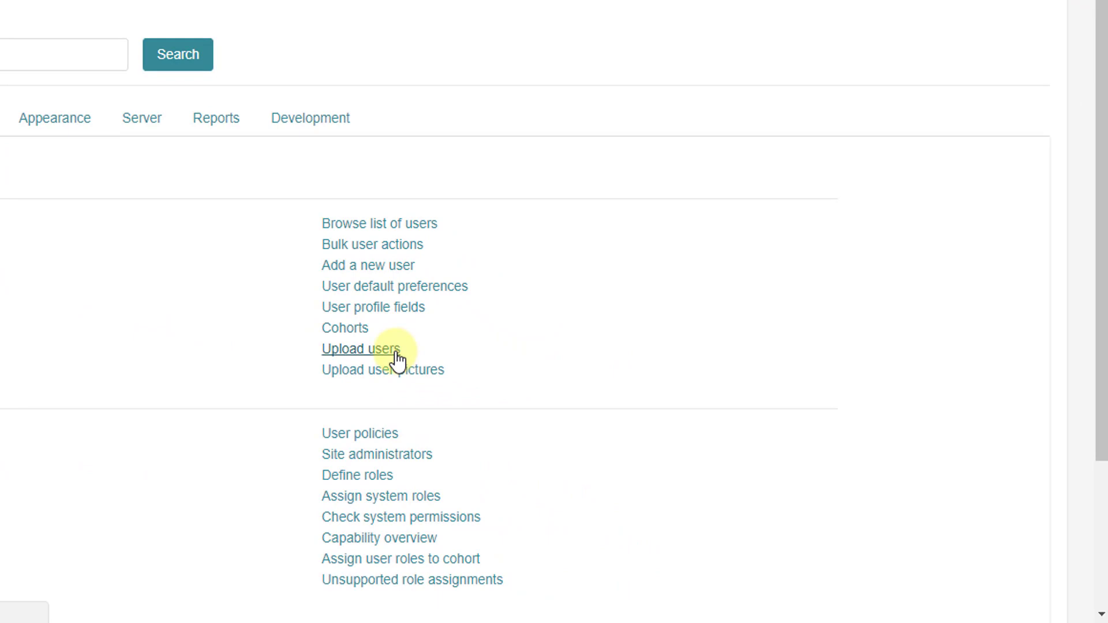
Step: Upload training1.csv in Upload users with Preview rows kept at 10 to preview its rows
click(397, 353)
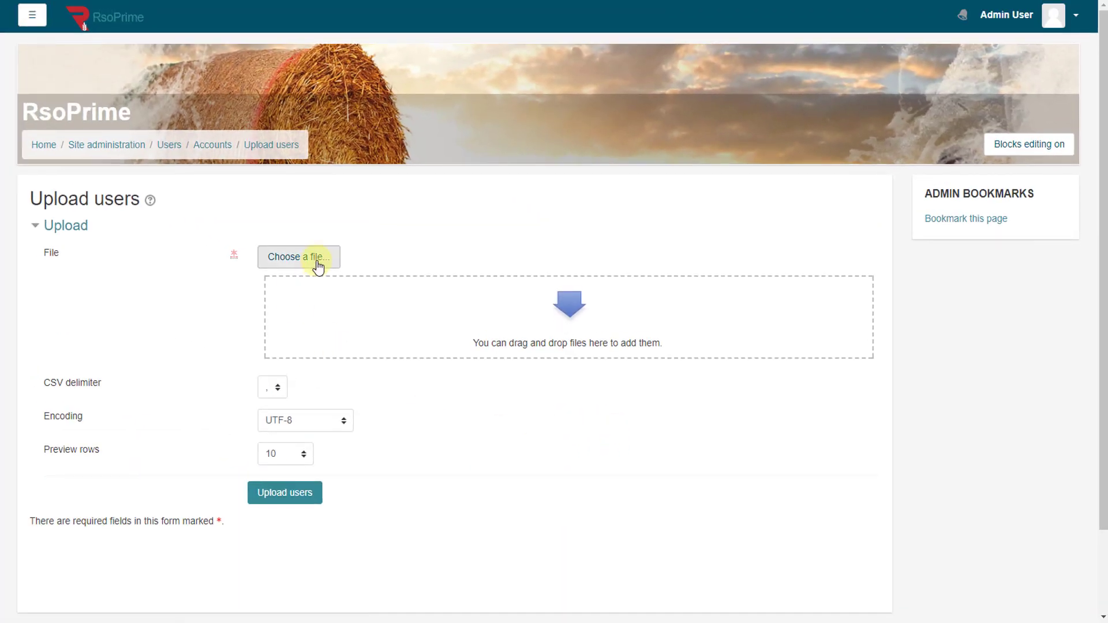
click(319, 266)
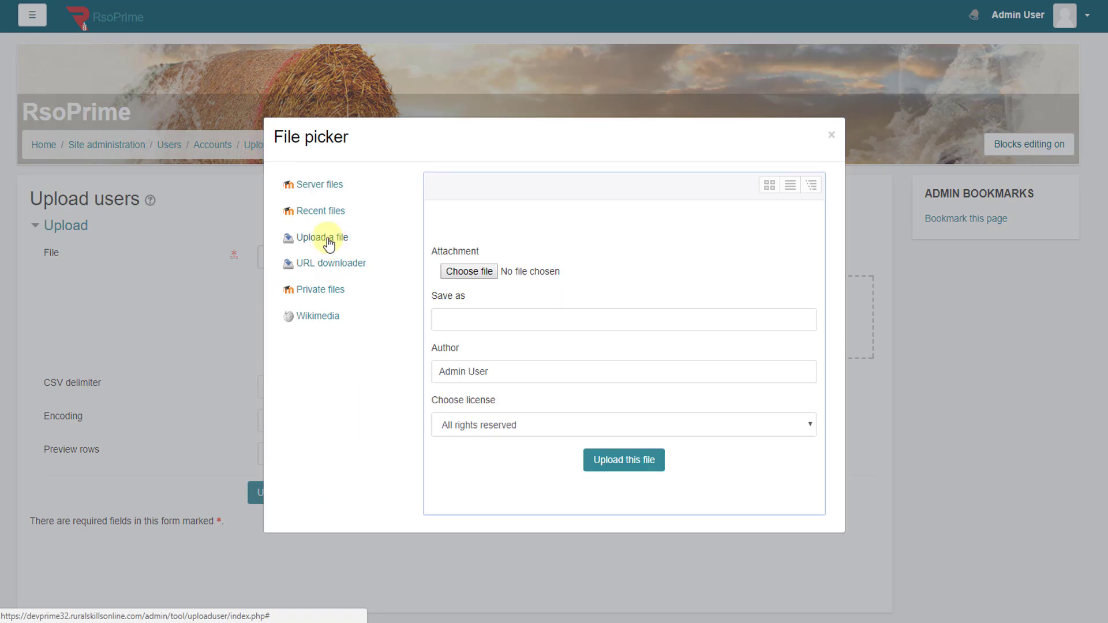
click(831, 136)
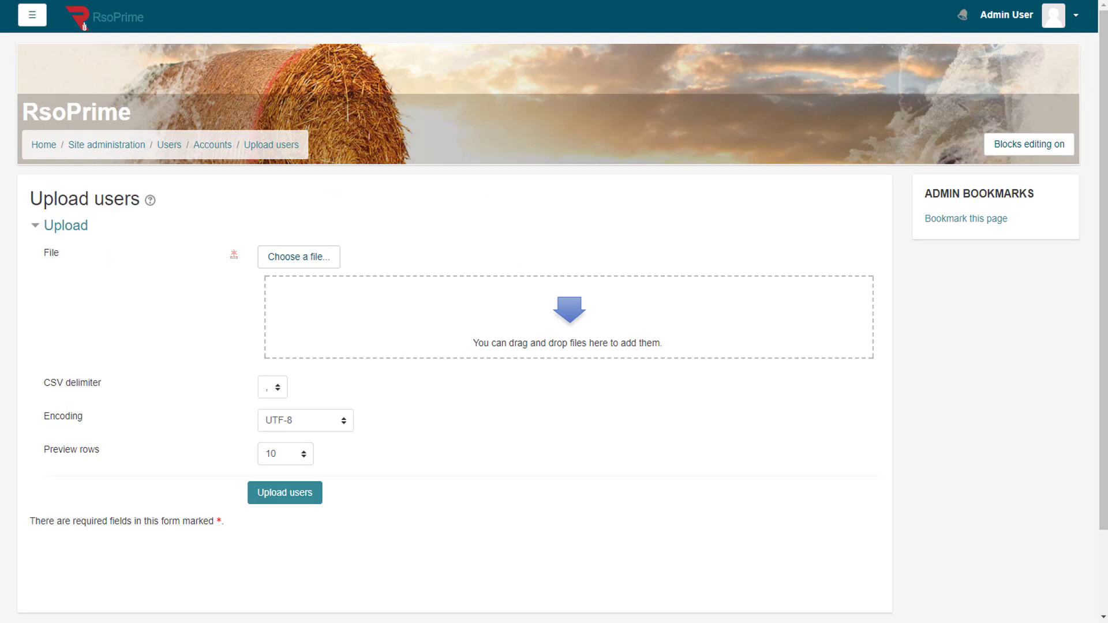
drag(3, 441, 508, 307)
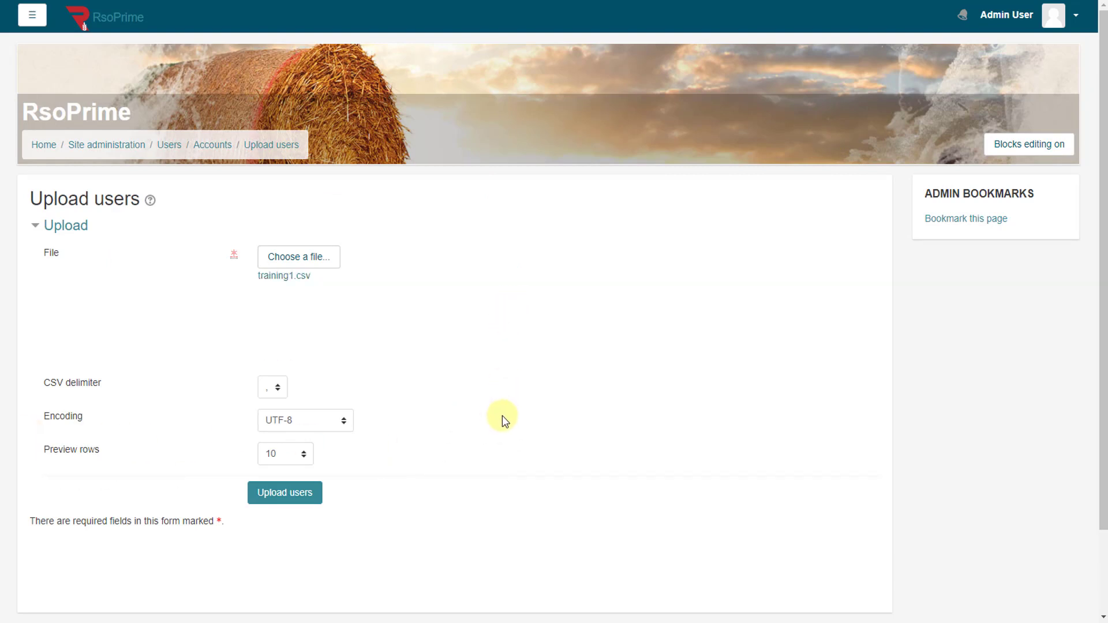
click(284, 456)
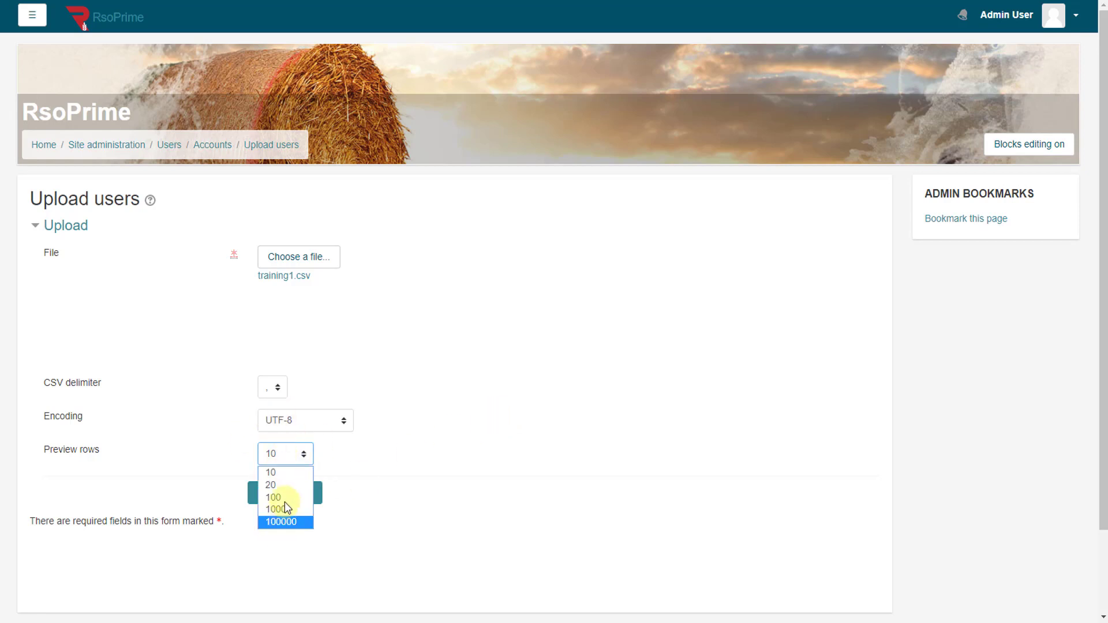
click(294, 457)
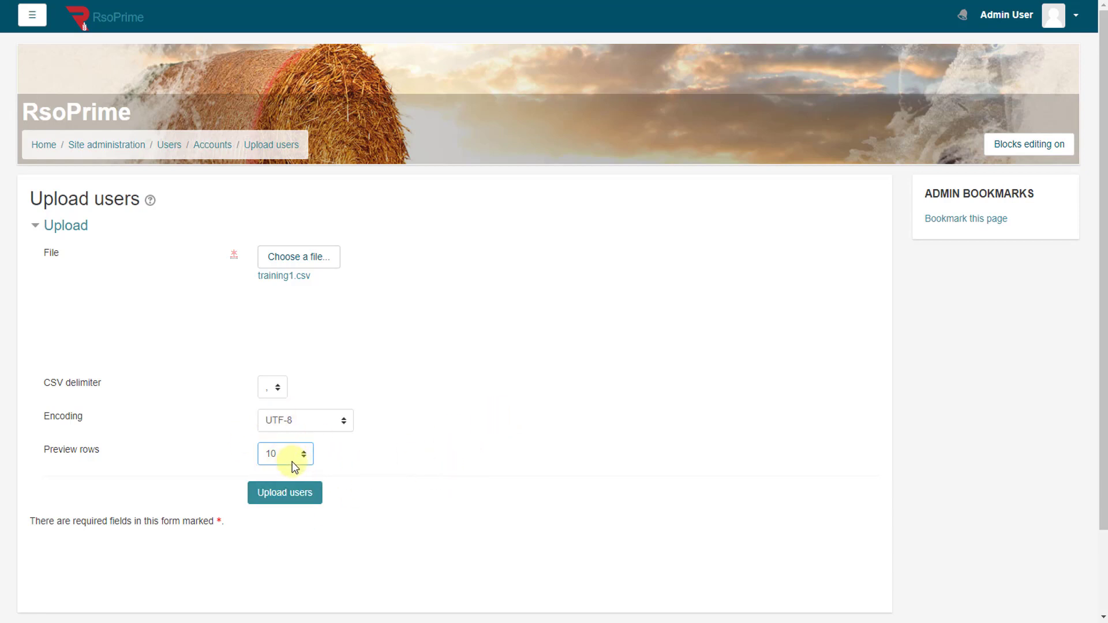
click(294, 454)
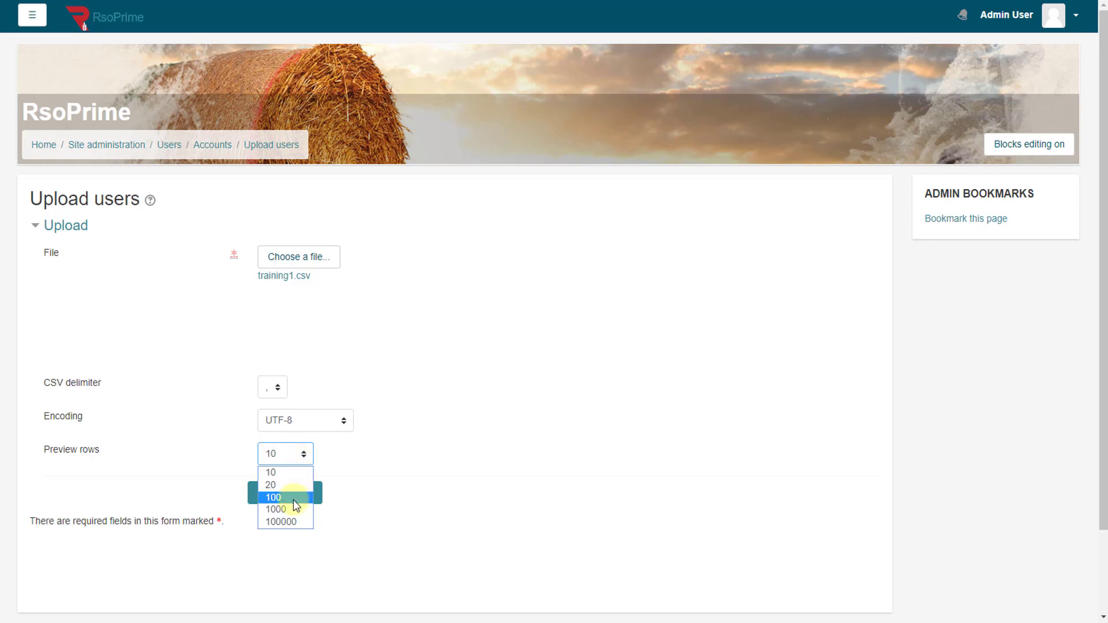
click(452, 446)
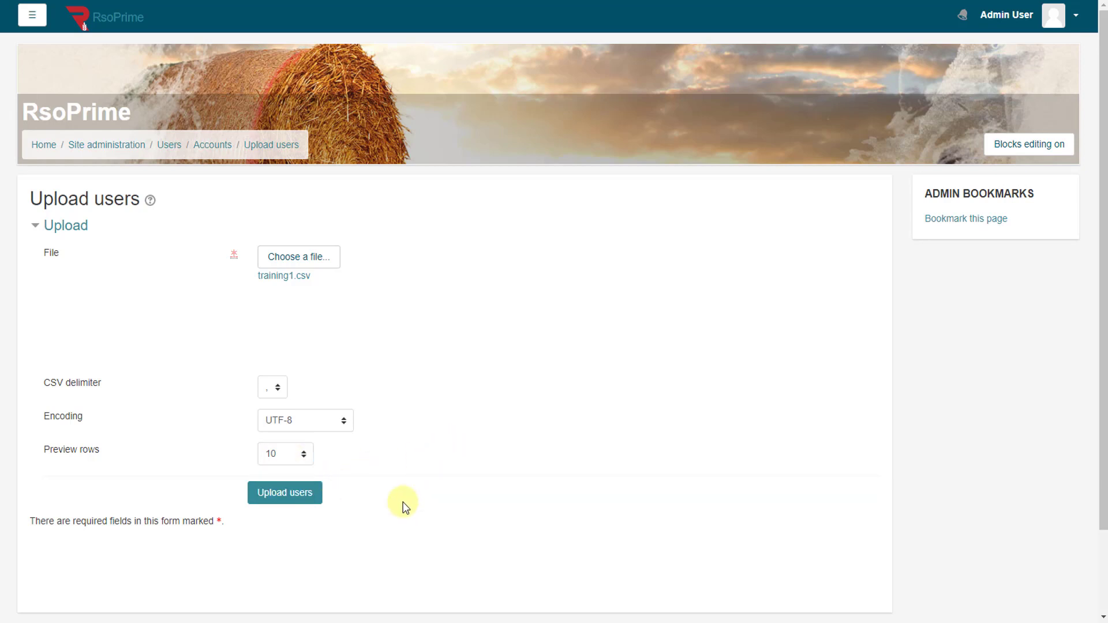
click(289, 497)
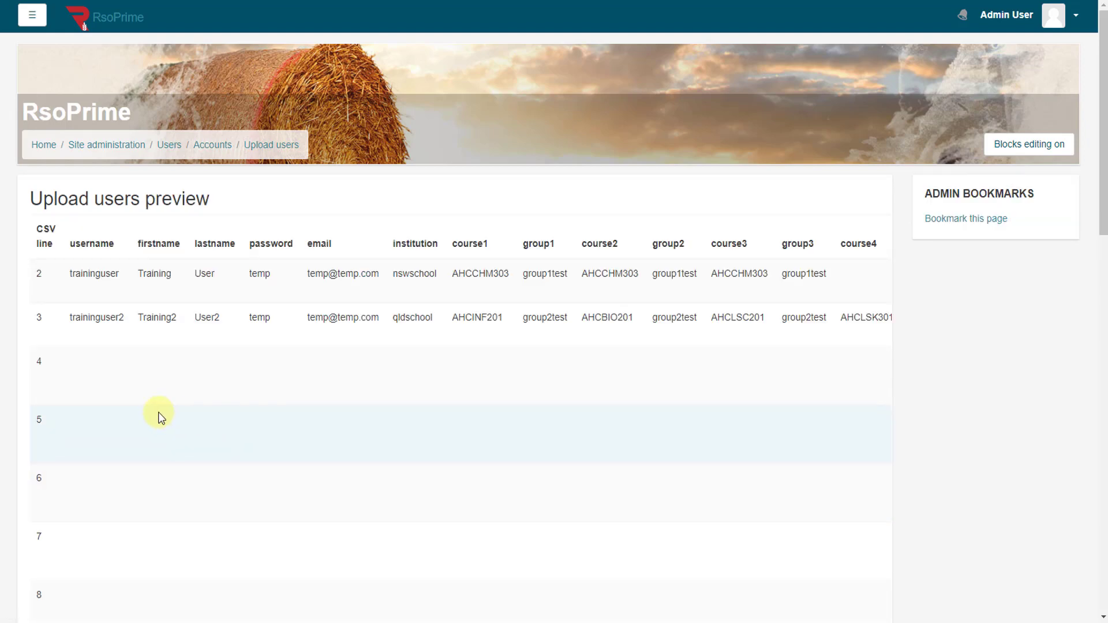
scroll(102, 381, down, 7)
scroll(102, 382, up, 7)
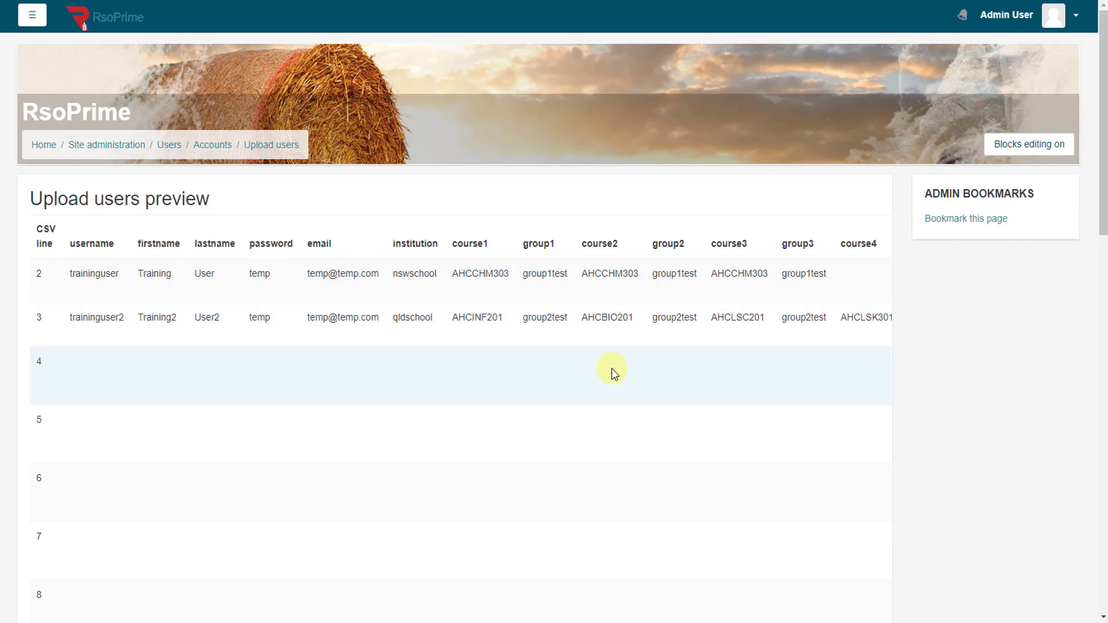
scroll(522, 424, down, 10)
scroll(525, 424, down, 5)
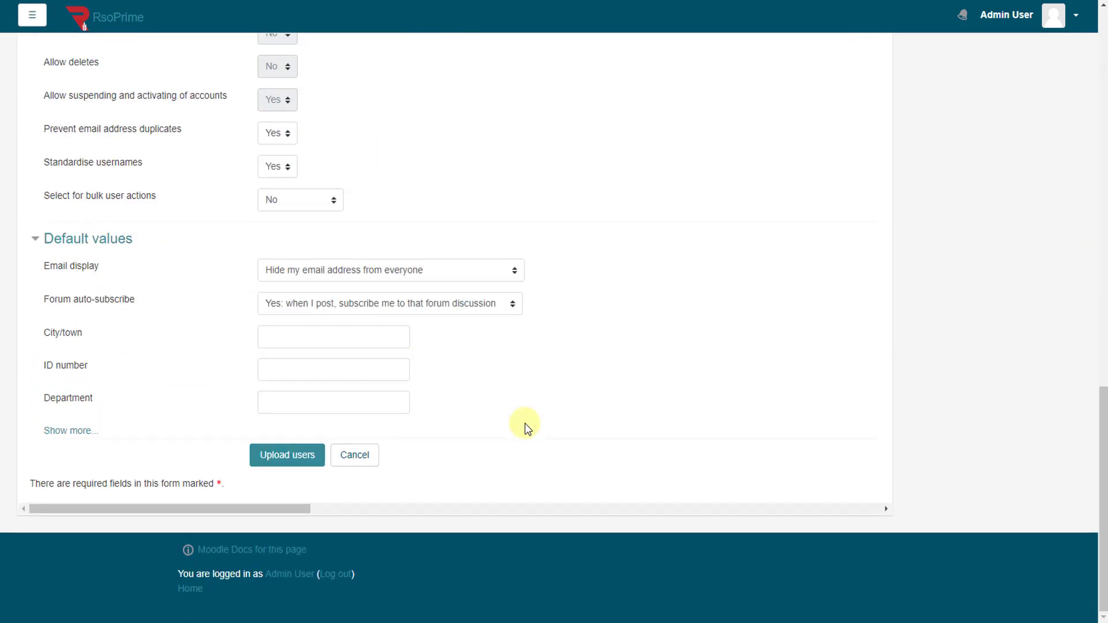
drag(241, 508, 833, 477)
scroll(594, 425, up, 5)
scroll(596, 427, up, 5)
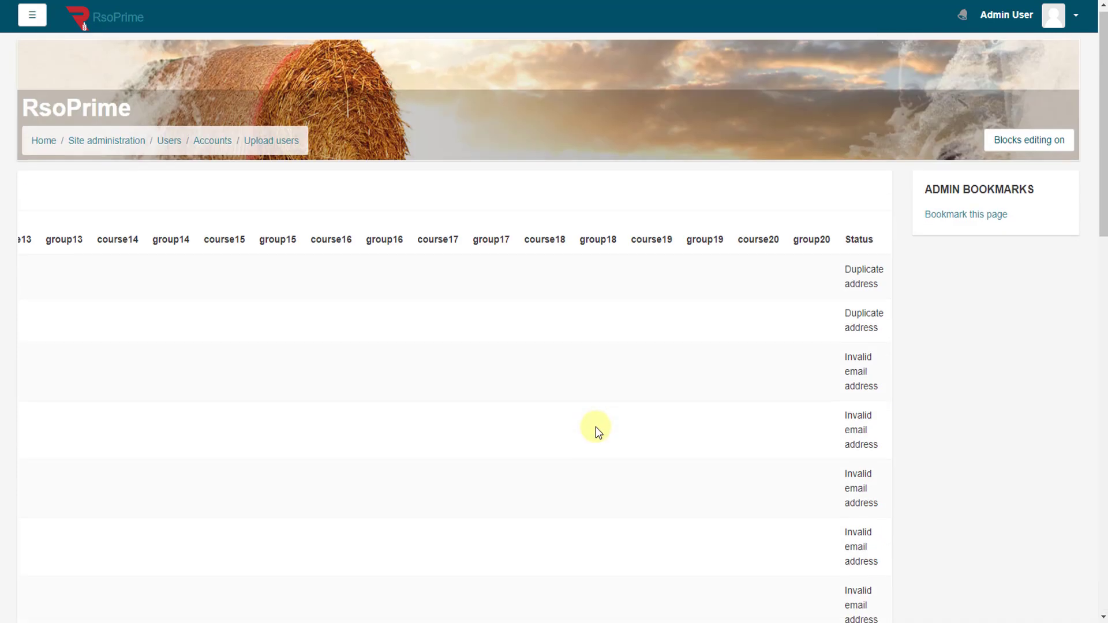
scroll(596, 427, down, 3)
scroll(597, 431, down, 5)
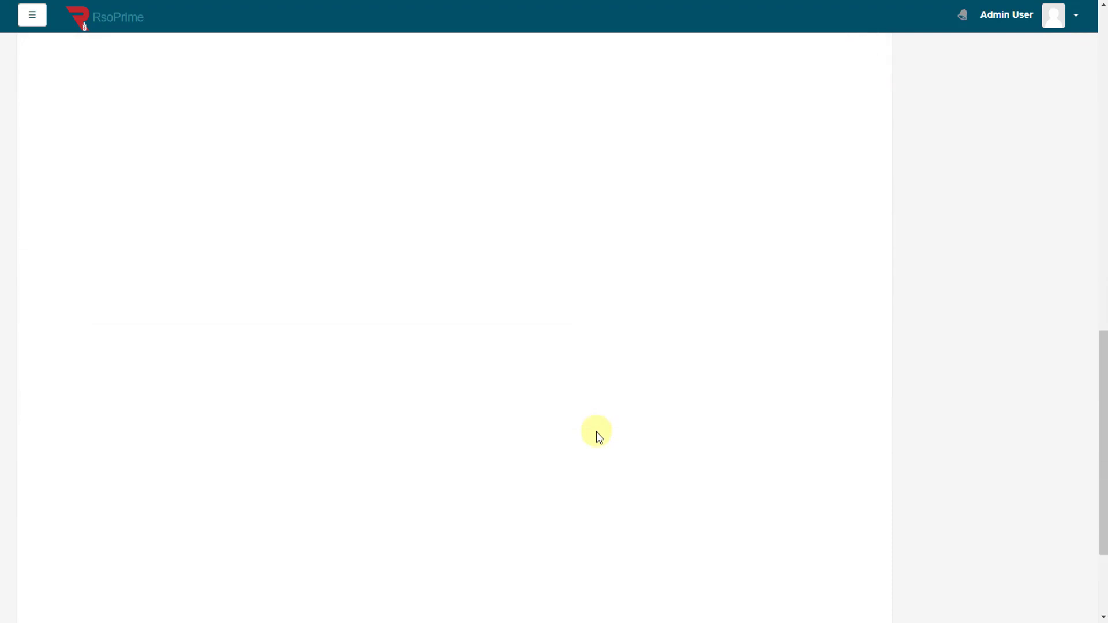
drag(641, 509, 95, 522)
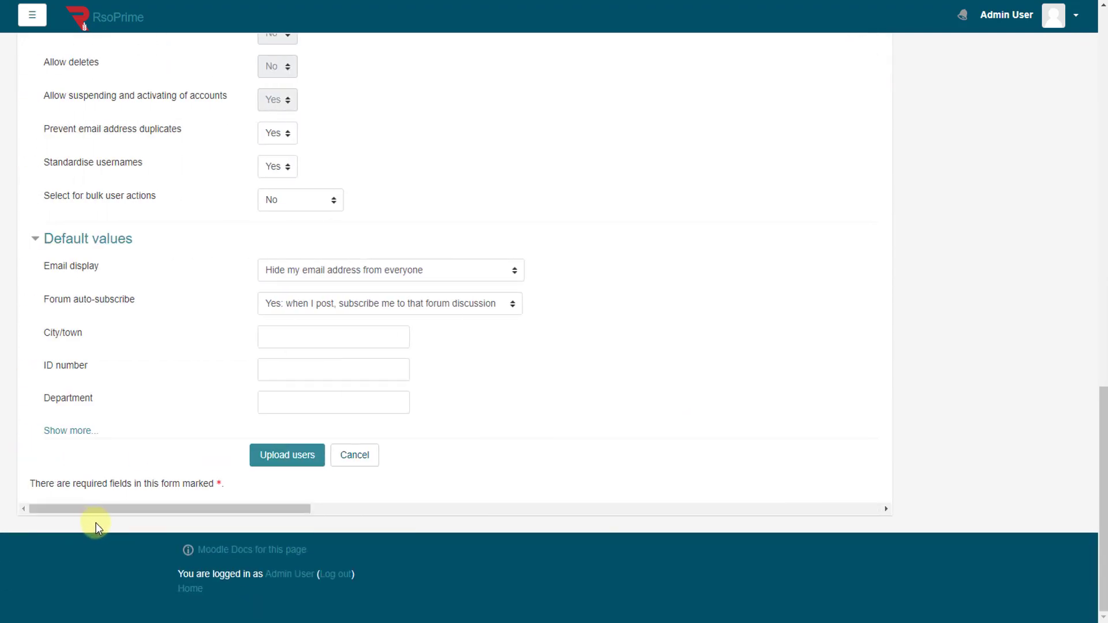
scroll(704, 411, up, 8)
scroll(704, 411, down, 5)
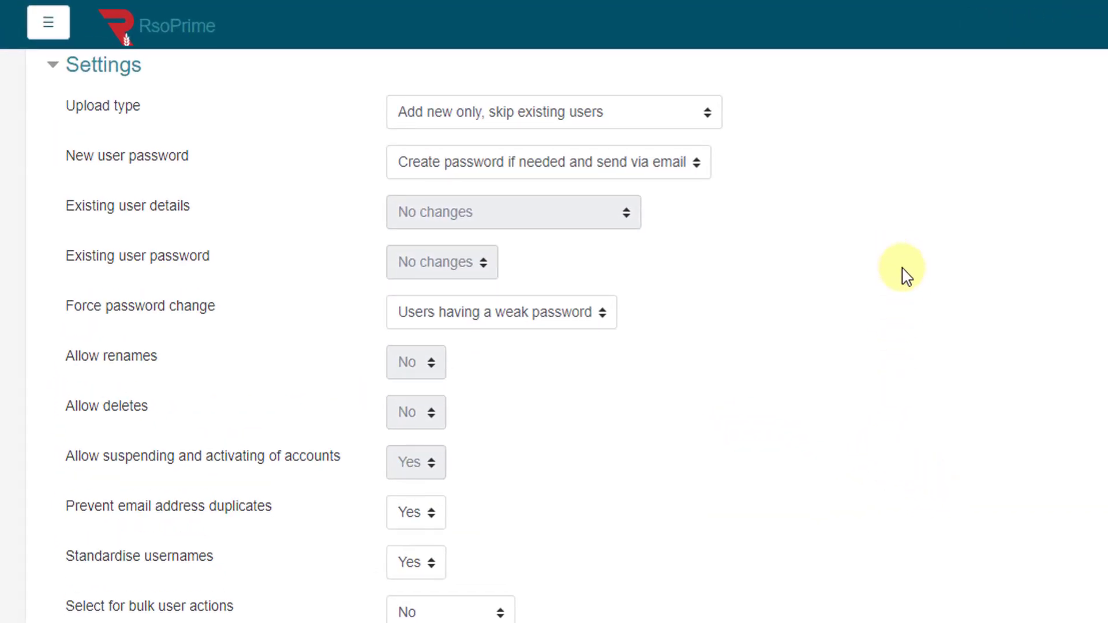
click(606, 123)
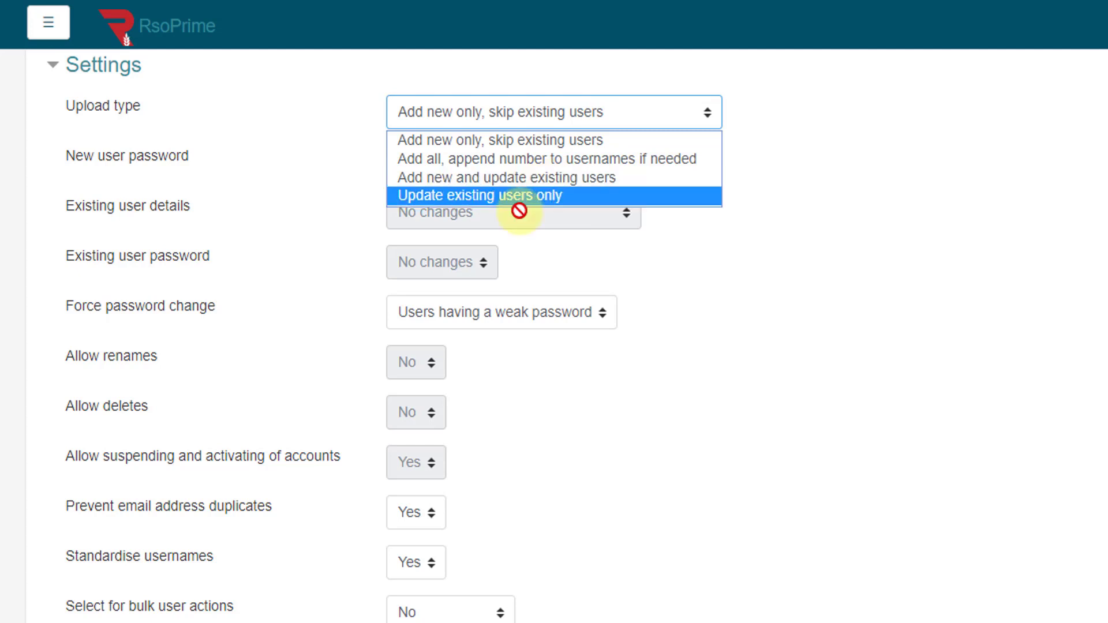
click(958, 193)
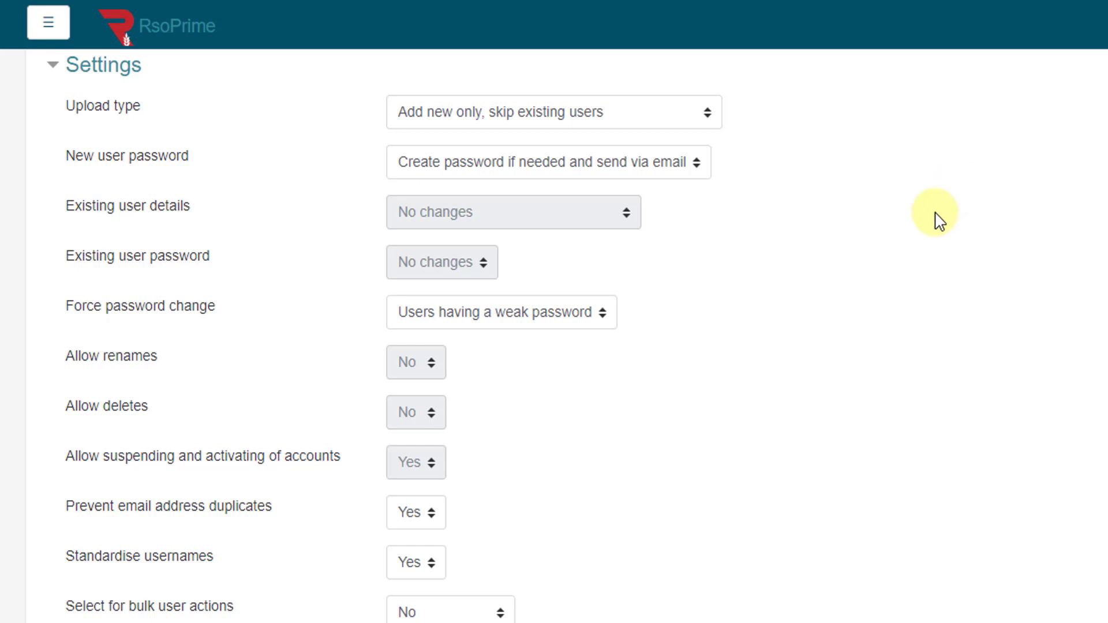
click(686, 180)
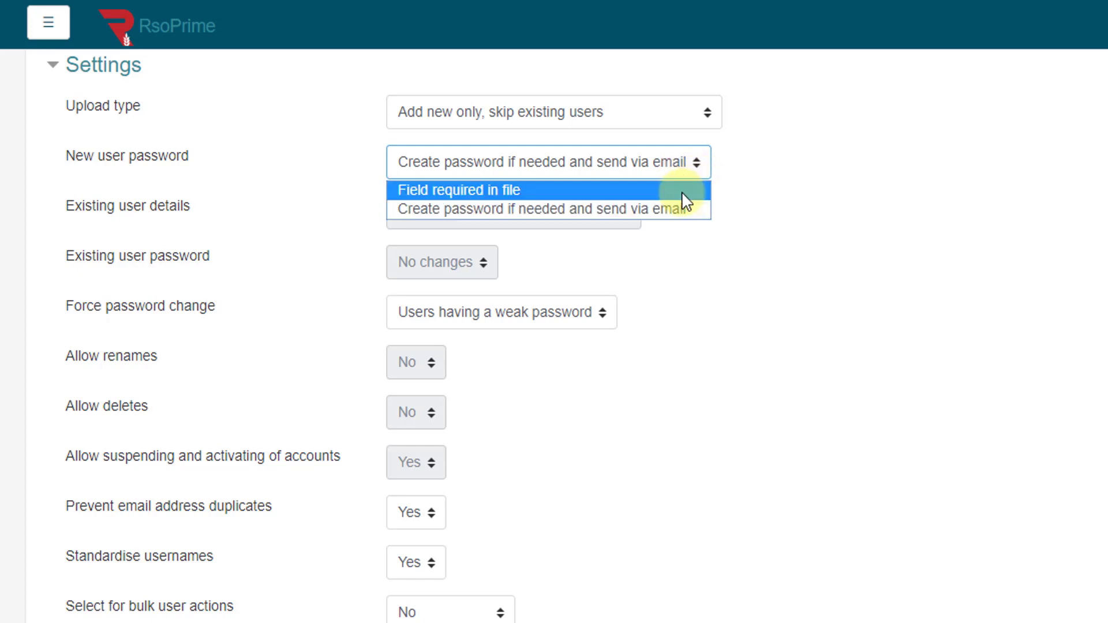
click(683, 194)
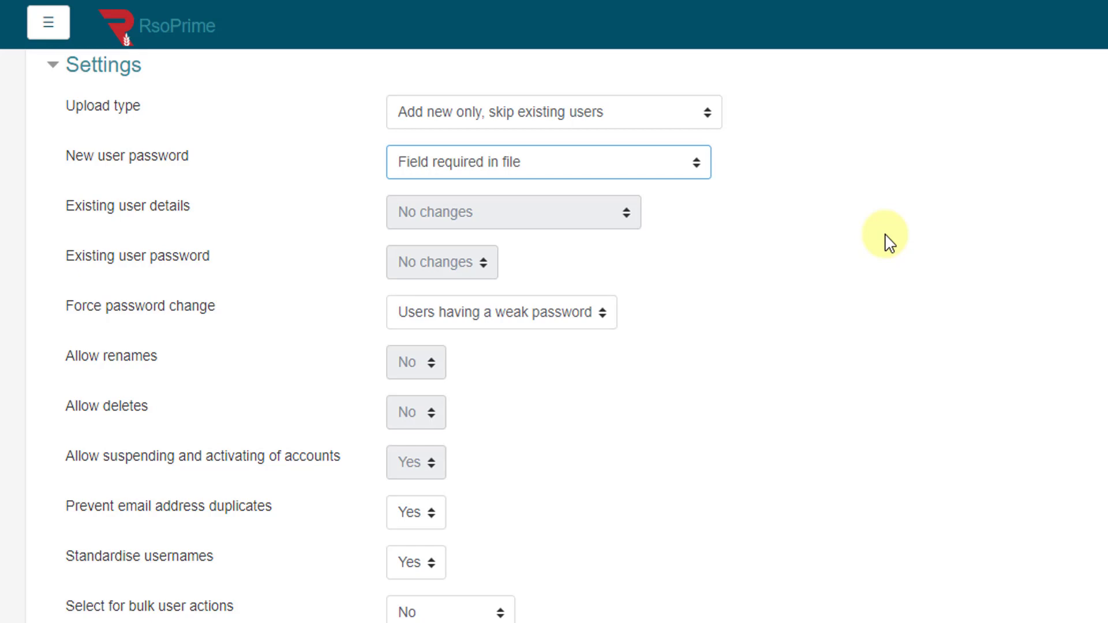
click(685, 166)
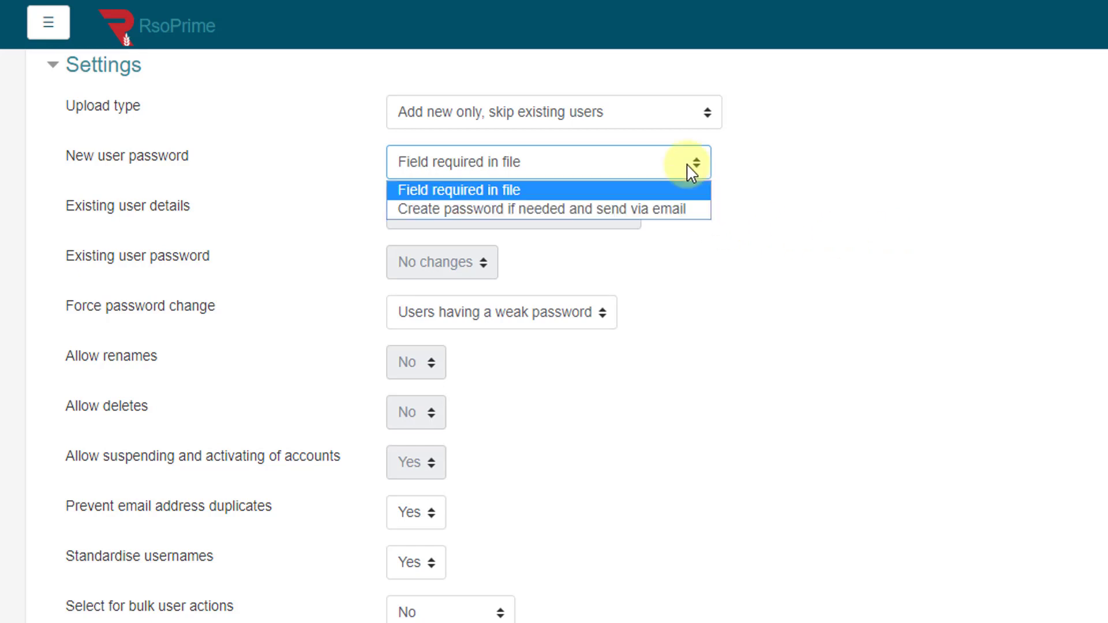
click(662, 214)
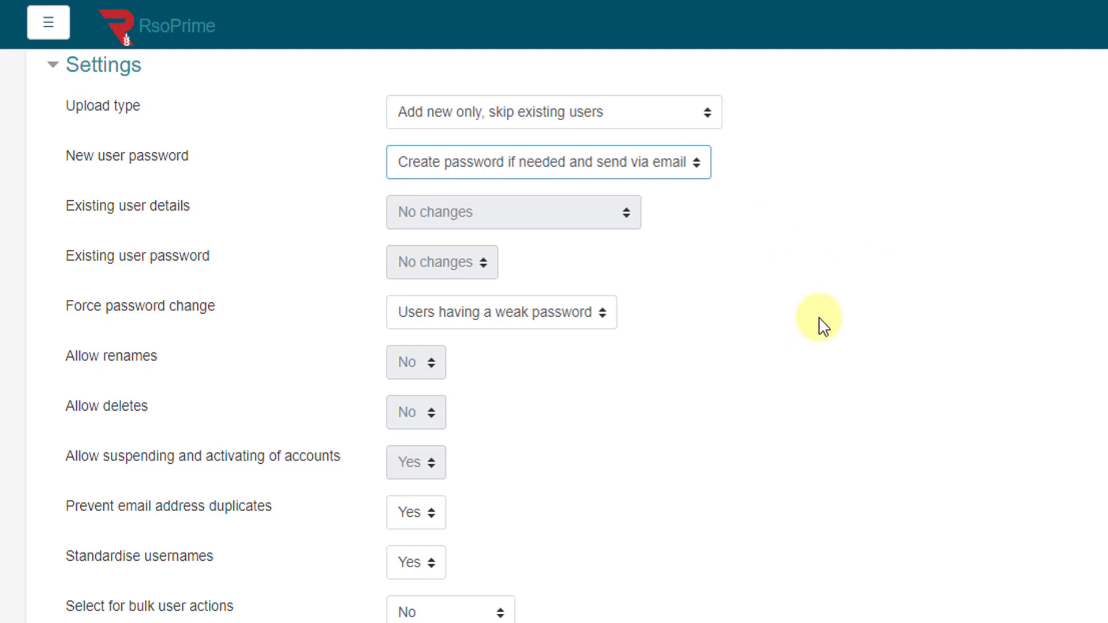
scroll(935, 346, down, 3)
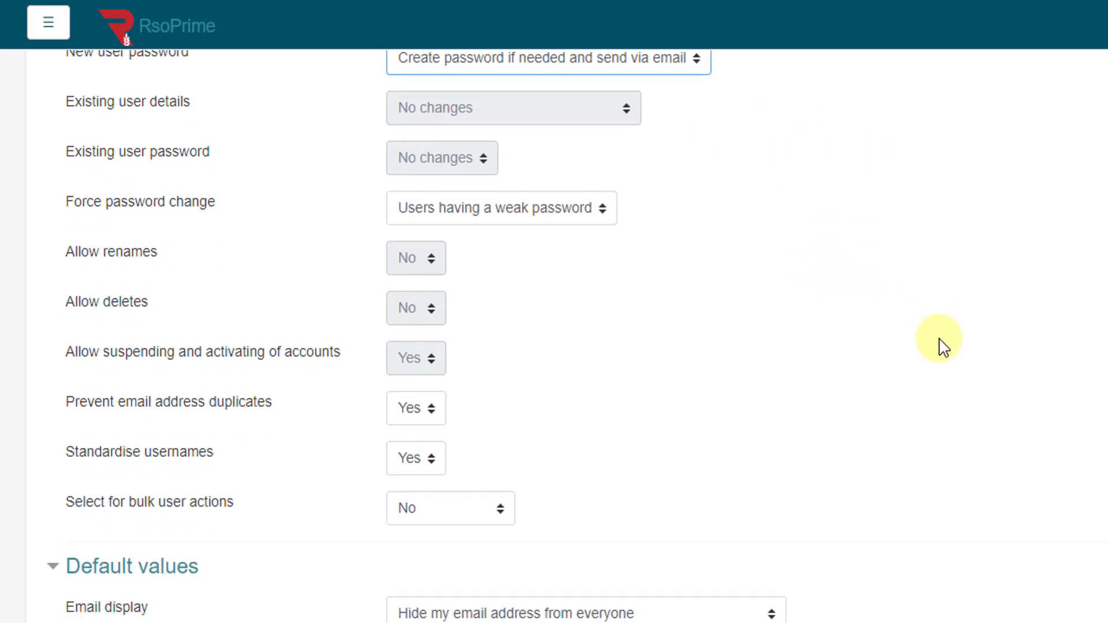
Step: Set Force password change to All and Prevent email address duplicates to No
click(587, 106)
click(570, 167)
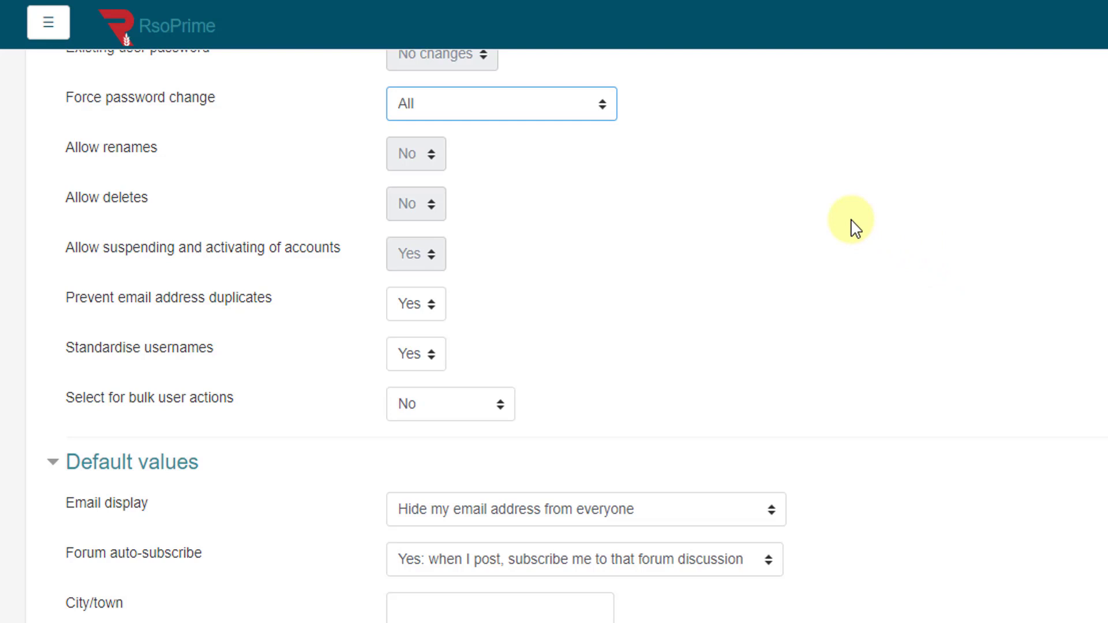
scroll(862, 238, down, 1)
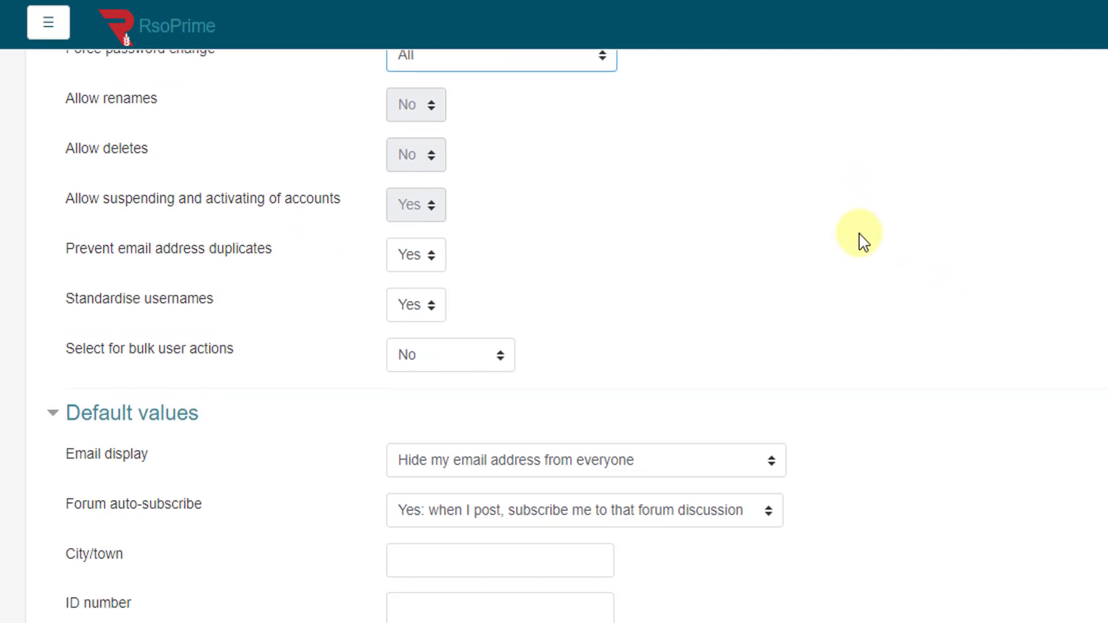
scroll(862, 237, down, 1)
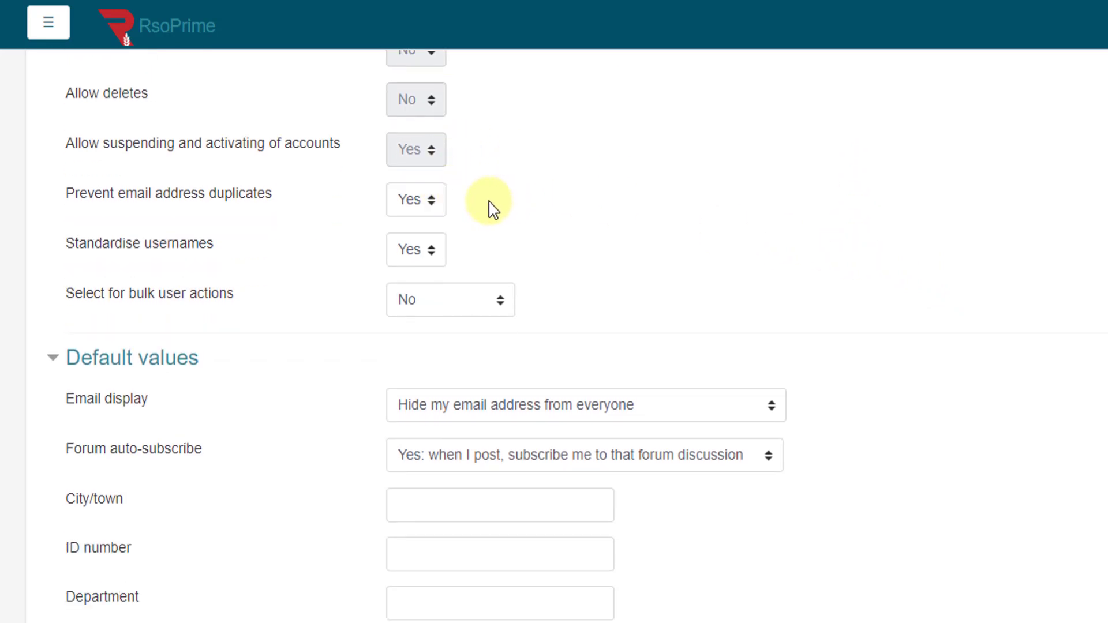
click(432, 204)
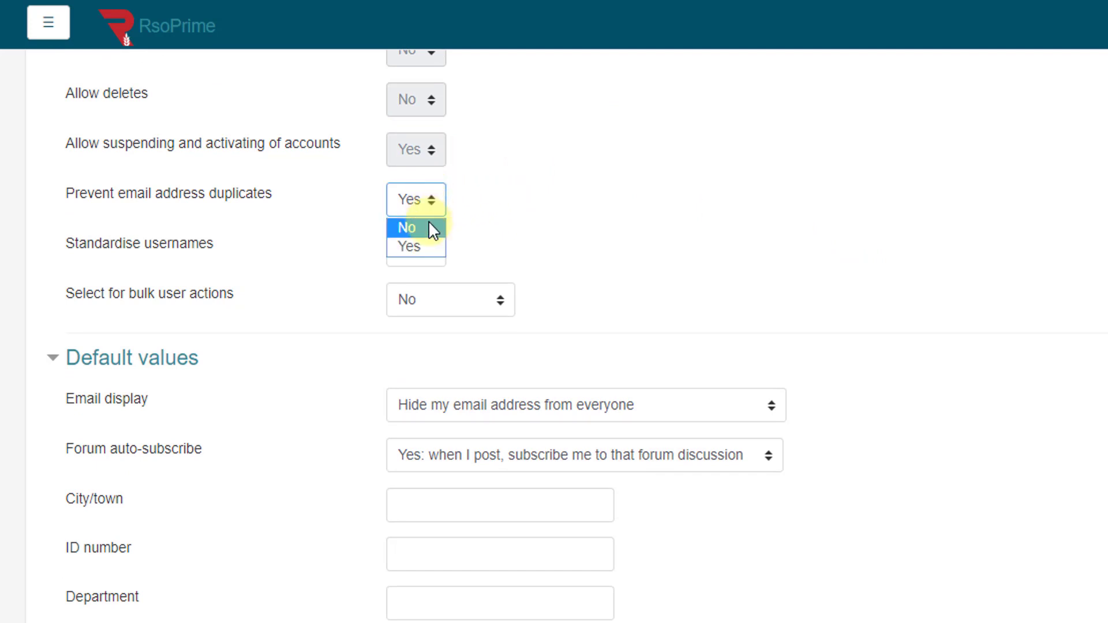
click(429, 225)
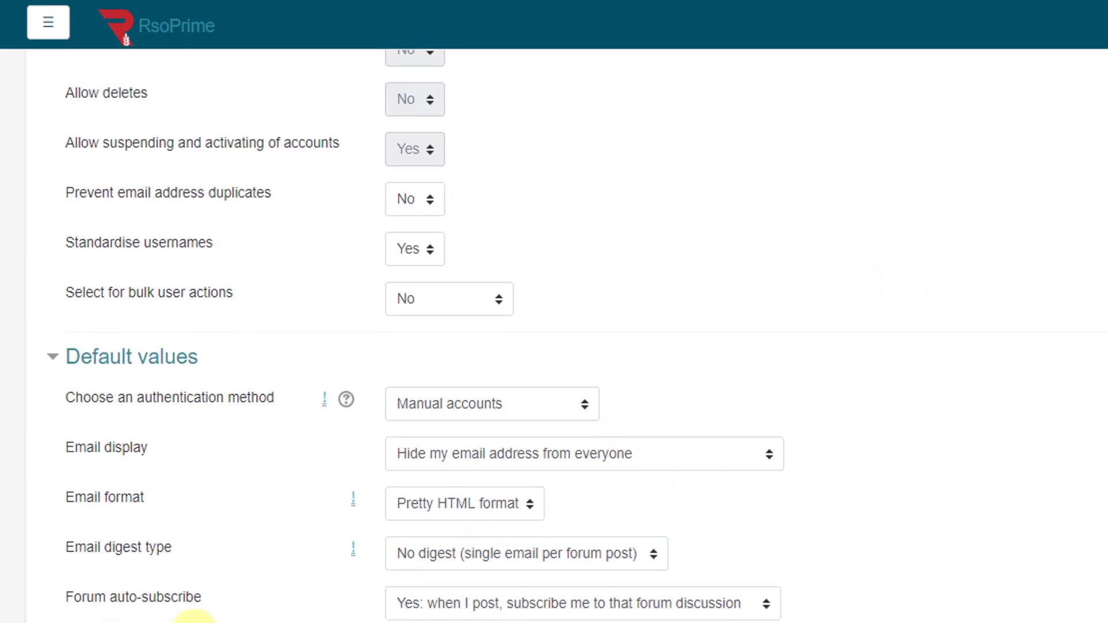
Step: Set the default country for uploaded users to Australia
scroll(231, 404, down, 5)
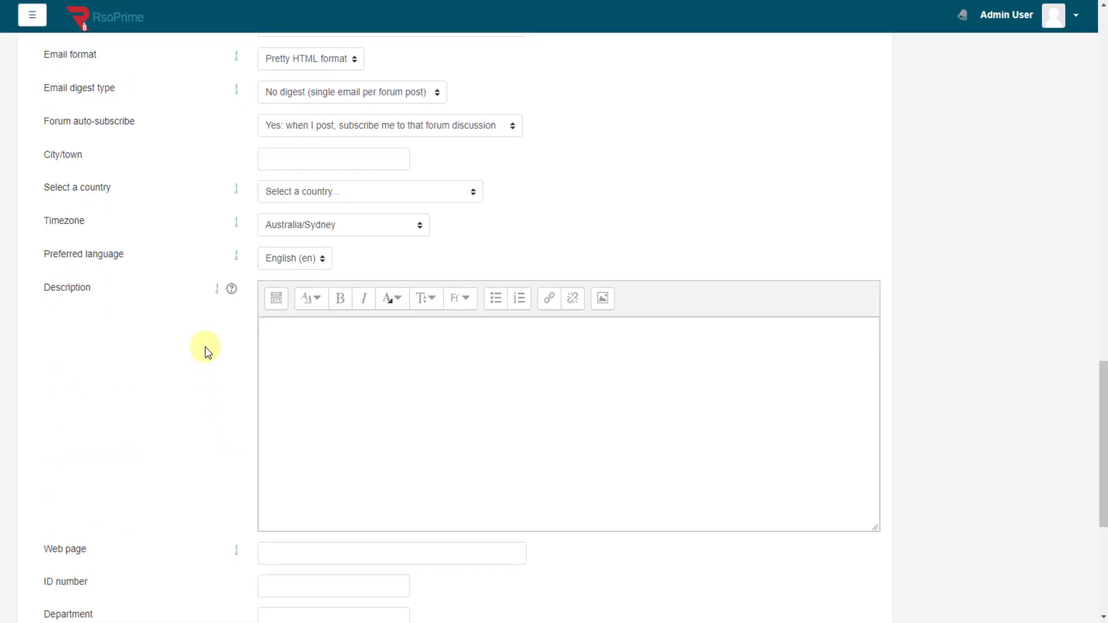
click(388, 195)
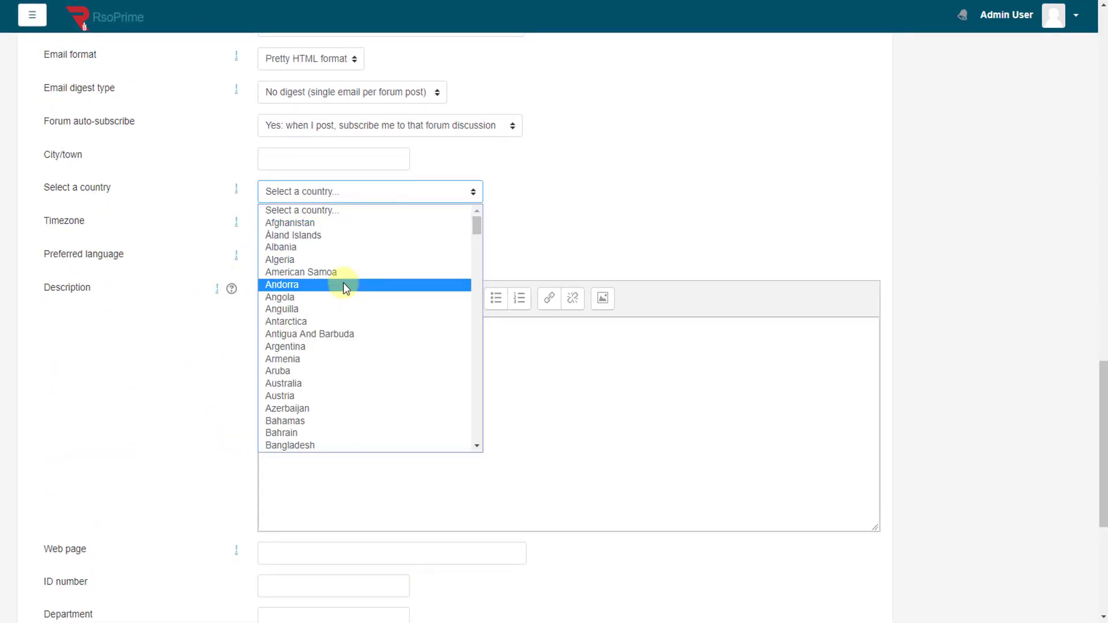
click(334, 384)
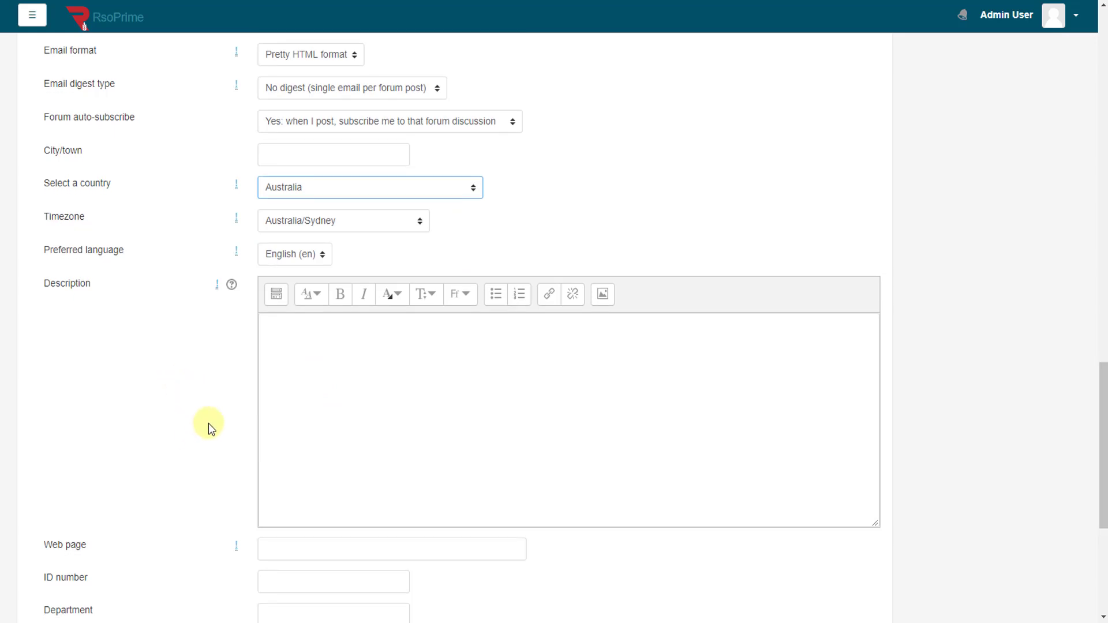
Step: Collapse the Default values section of the upload form
scroll(208, 425, down, 3)
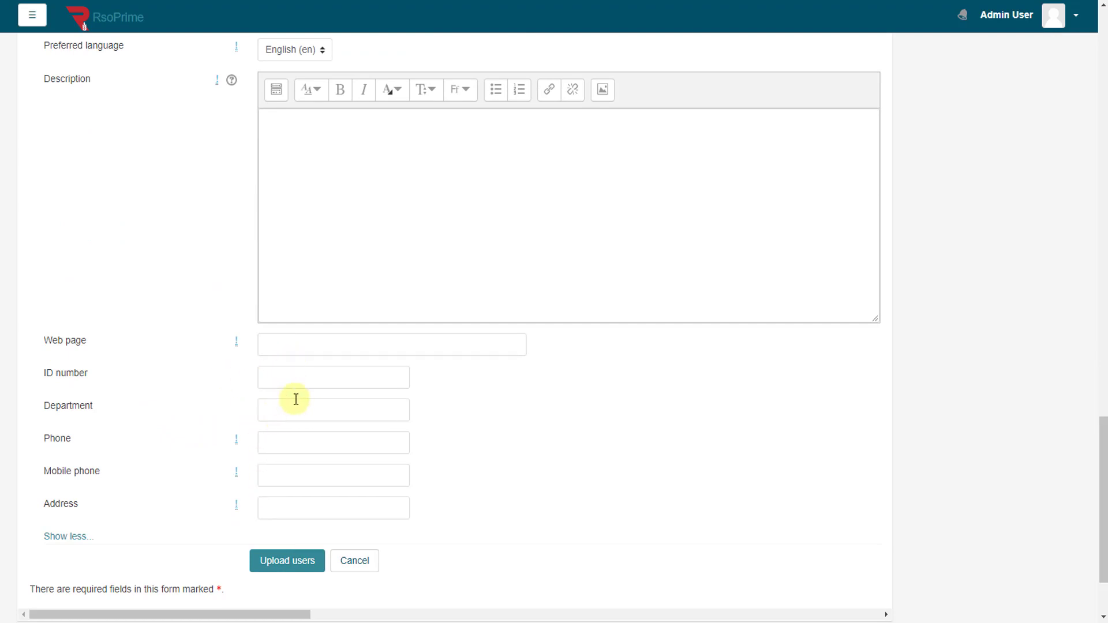
scroll(185, 435, up, 5)
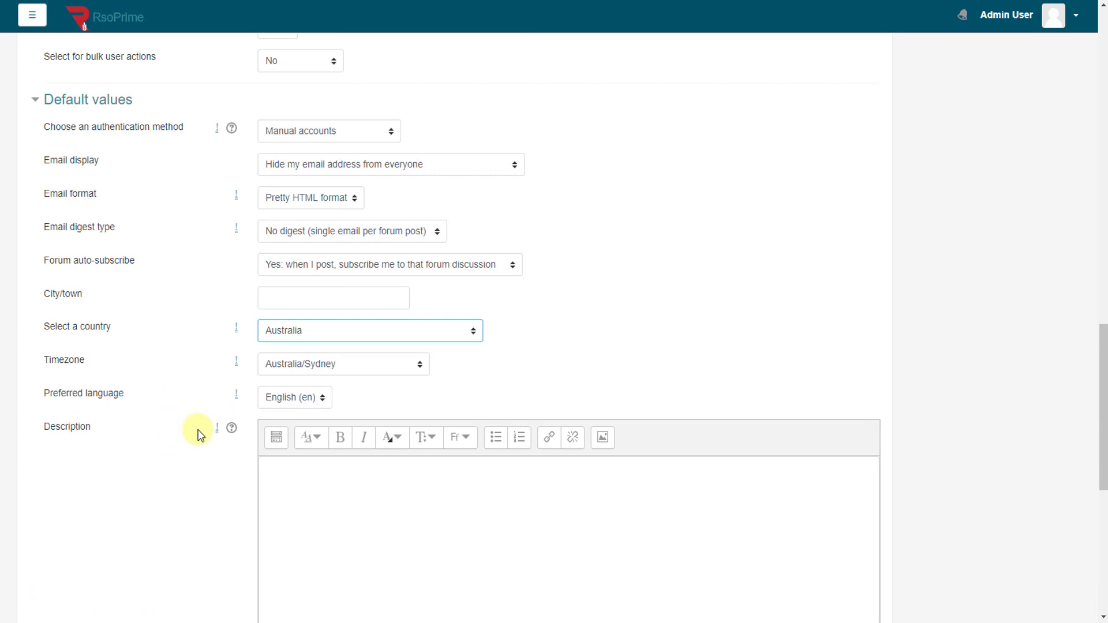
scroll(197, 430, up, 8)
scroll(198, 434, down, 3)
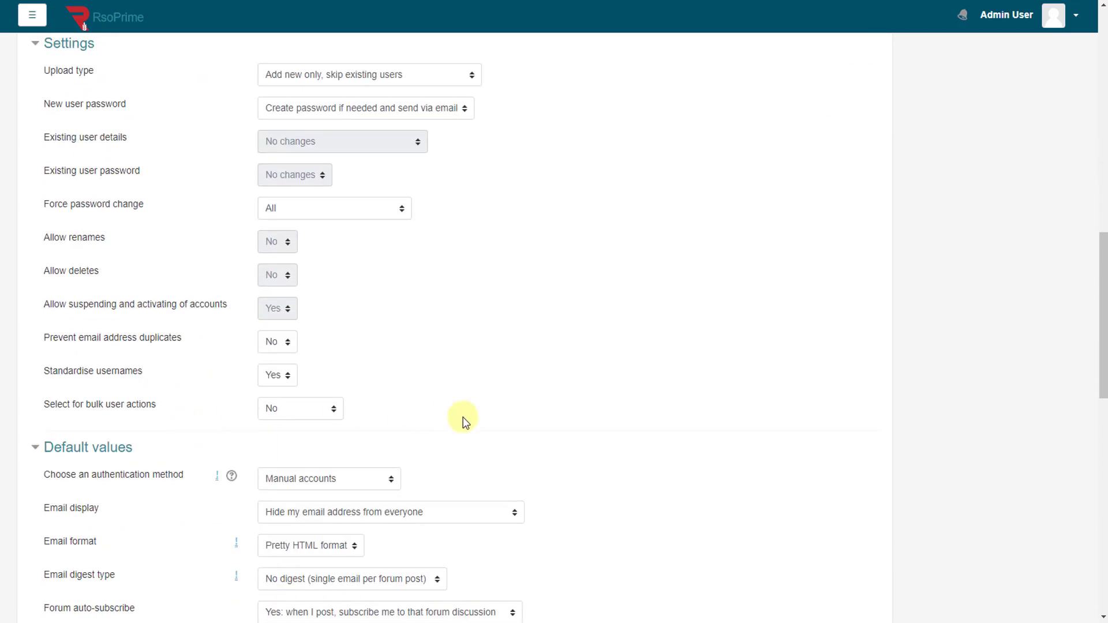
click(35, 451)
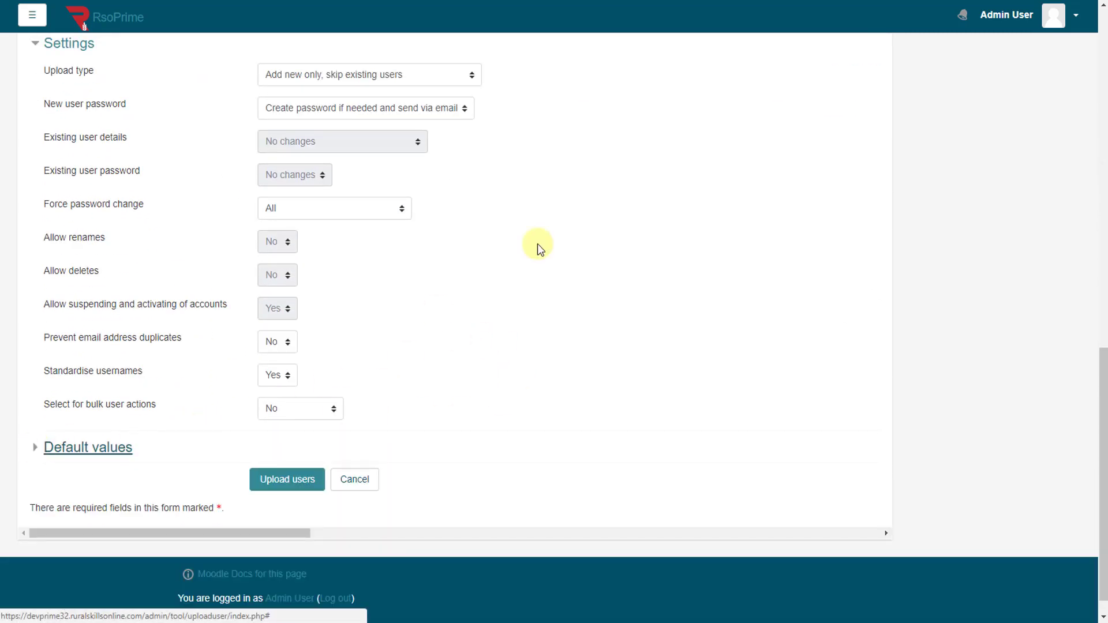
Step: Set New user password to 'Field required in file', leaving upload type and duplicate emails unchanged
click(352, 81)
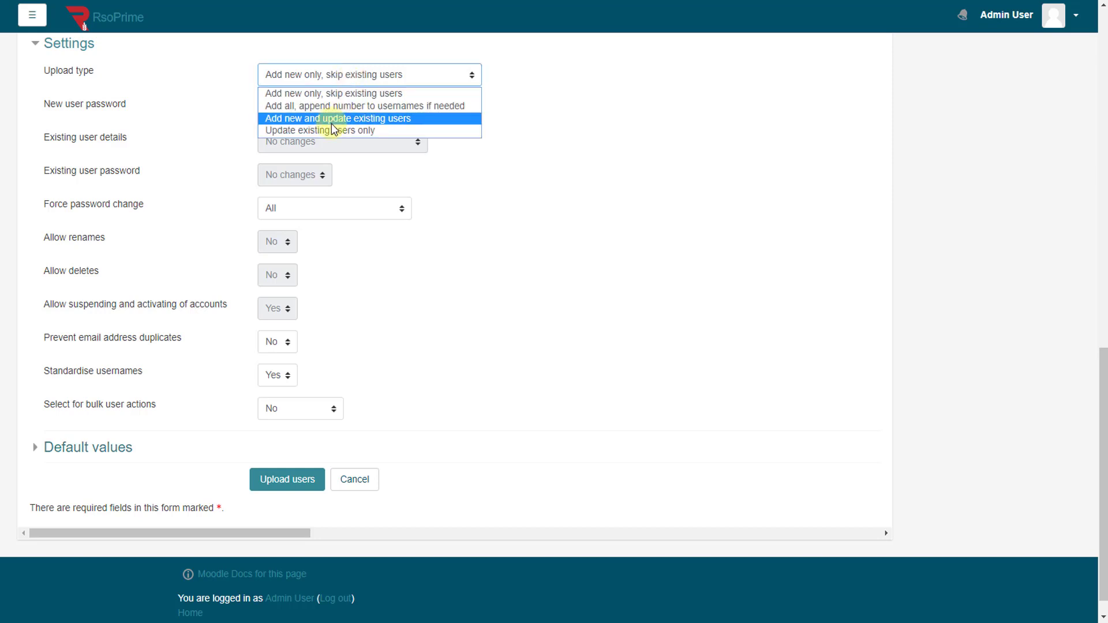
click(668, 138)
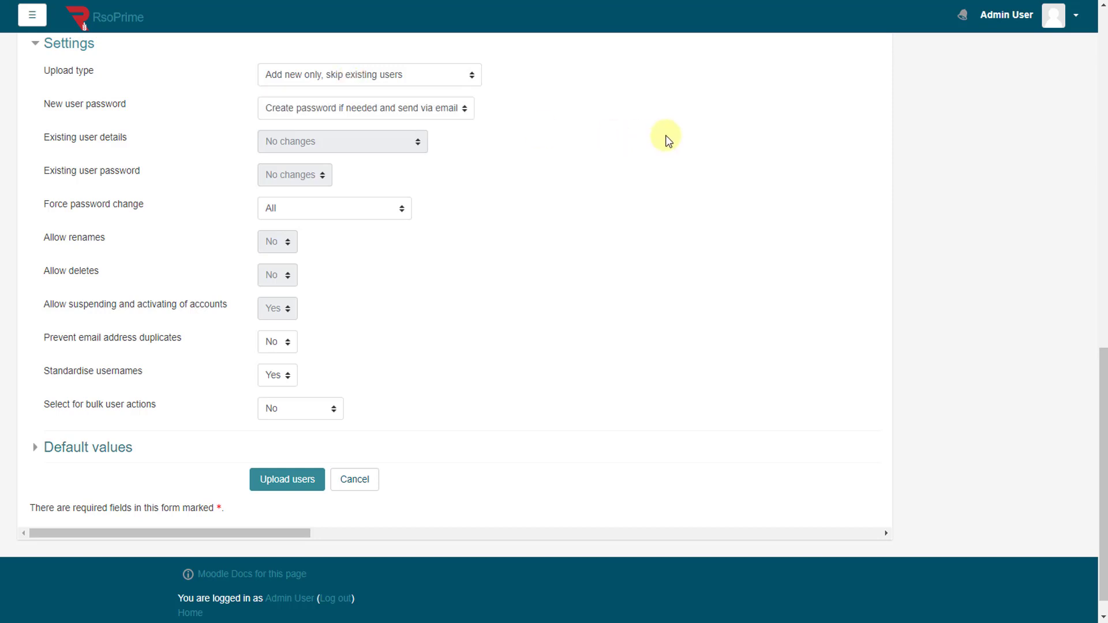
click(347, 108)
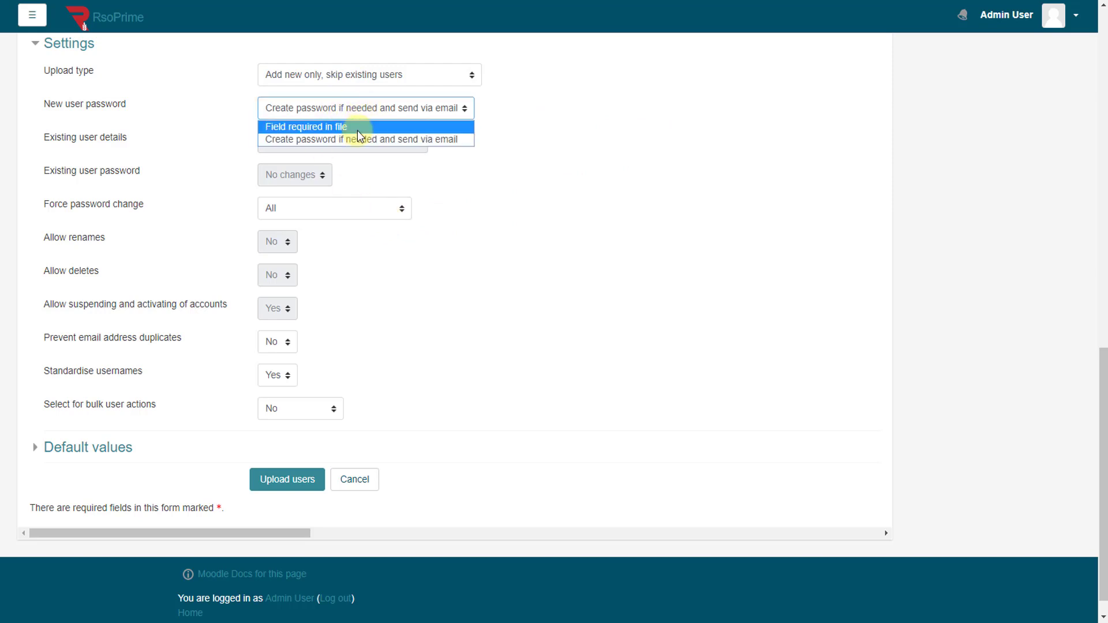
click(354, 127)
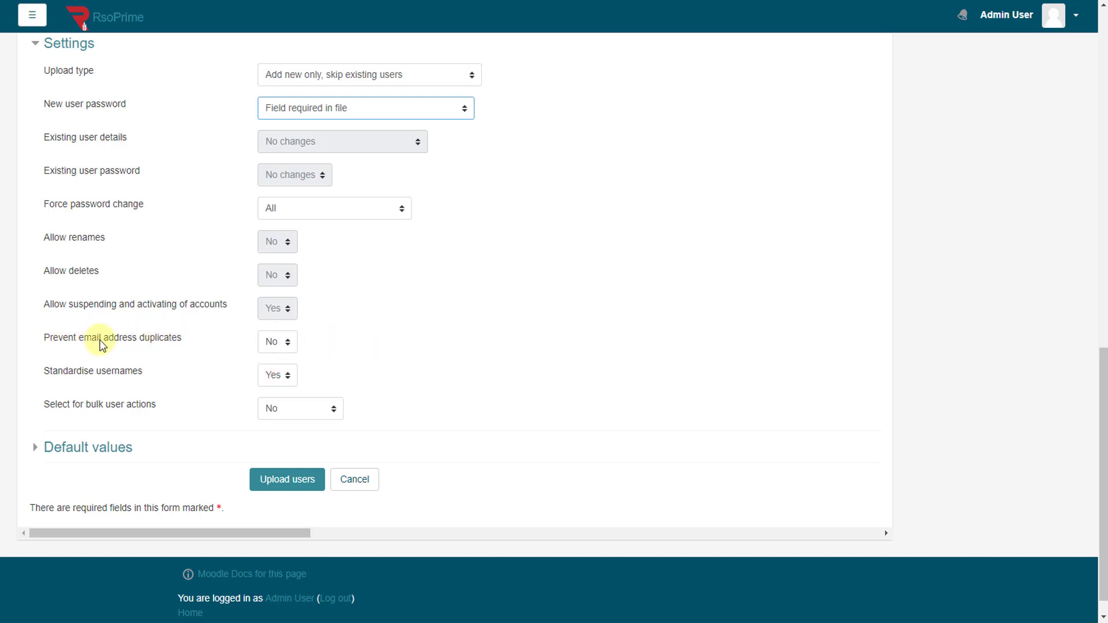
click(272, 346)
click(411, 348)
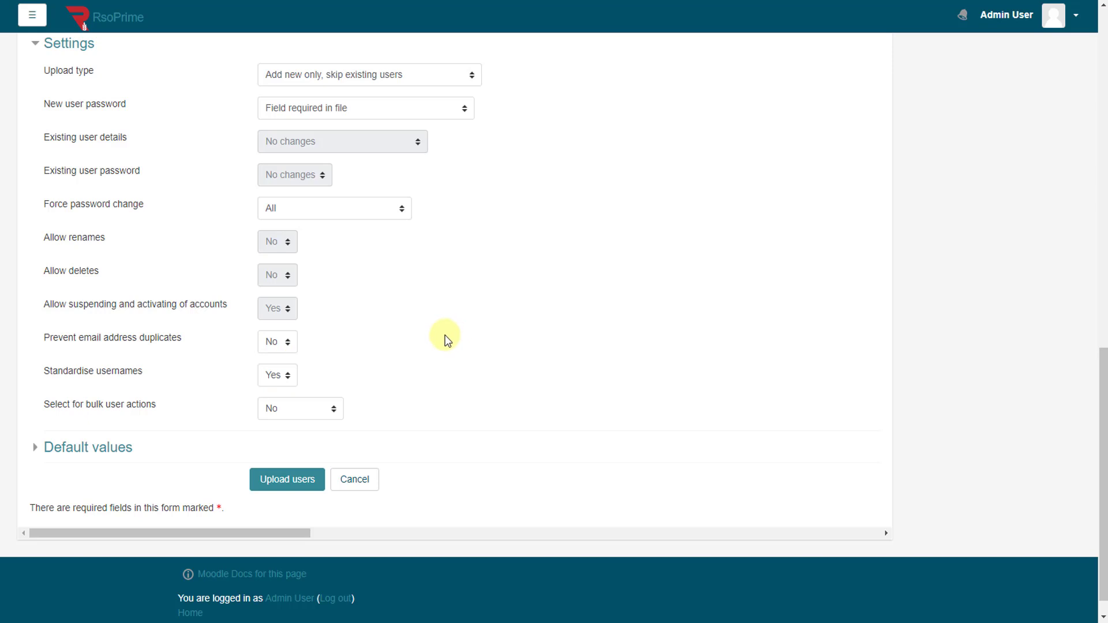
Step: Run the user upload and inspect the first user's enrolment details in the results
click(290, 490)
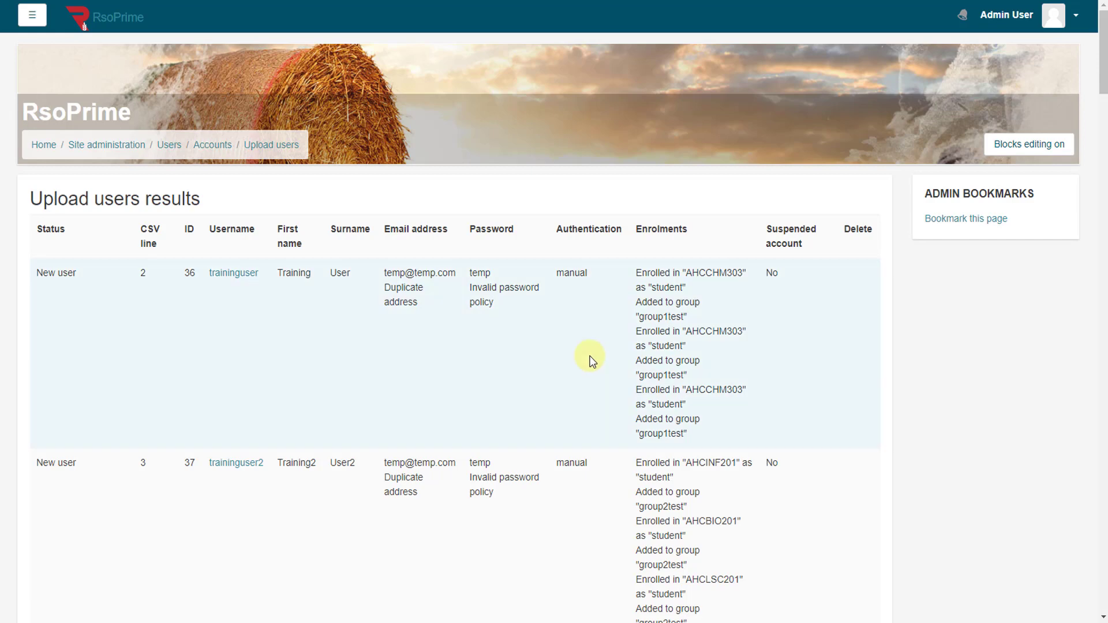
scroll(588, 361, down, 2)
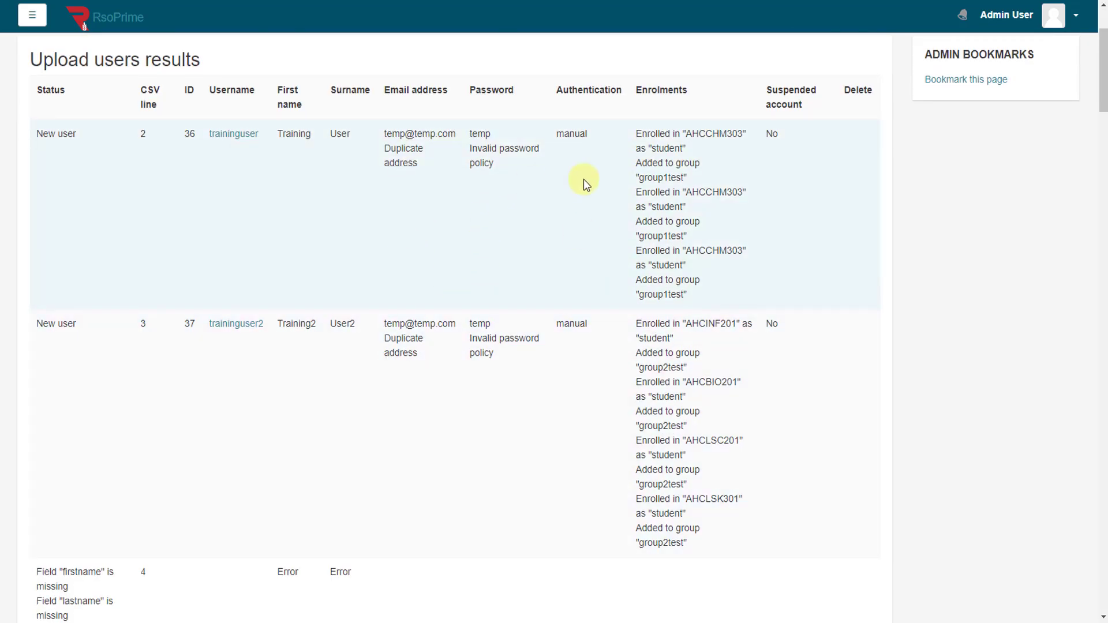
drag(660, 134, 682, 292)
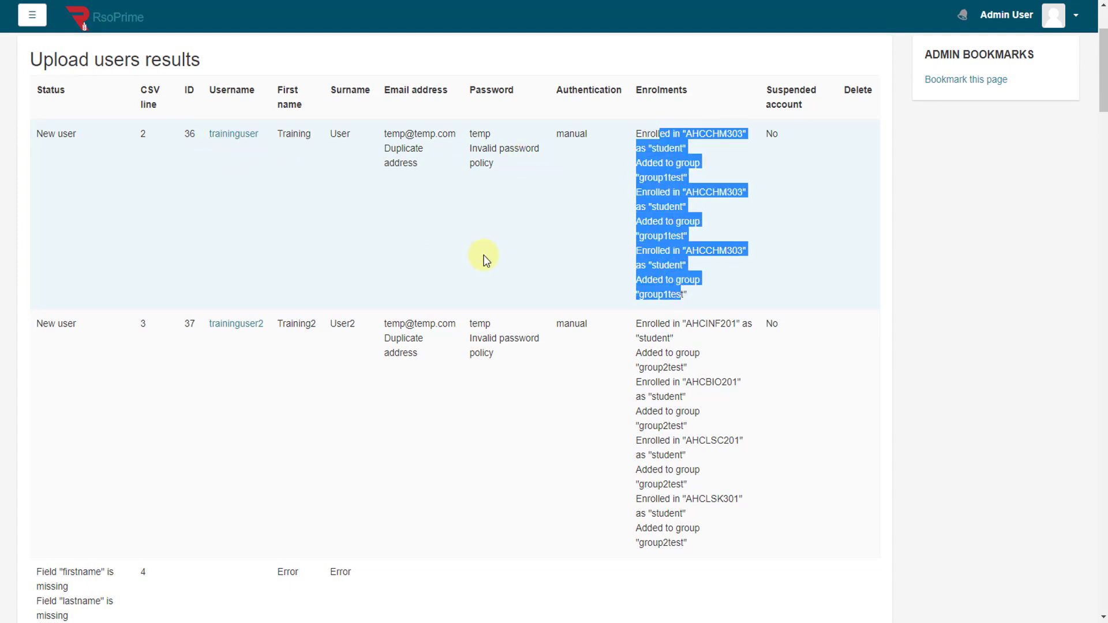
click(528, 251)
Step: Review the summary totals: 2 users created, 2 weak passwords, 49 errors
scroll(564, 323, down, 3)
scroll(564, 322, down, 5)
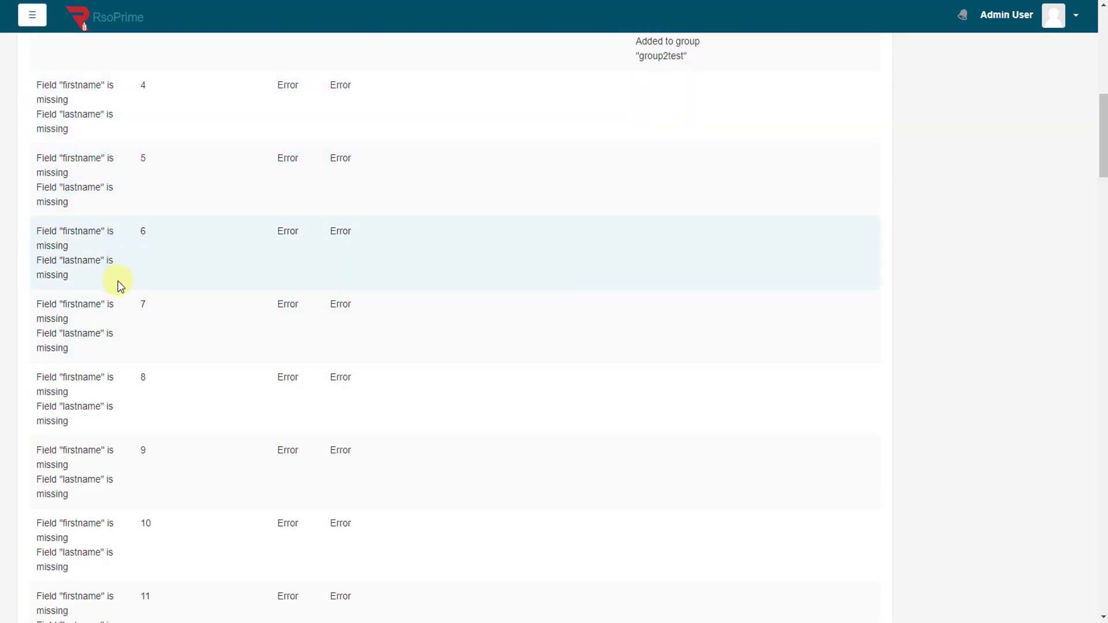
scroll(213, 338, down, 10)
scroll(213, 339, down, 20)
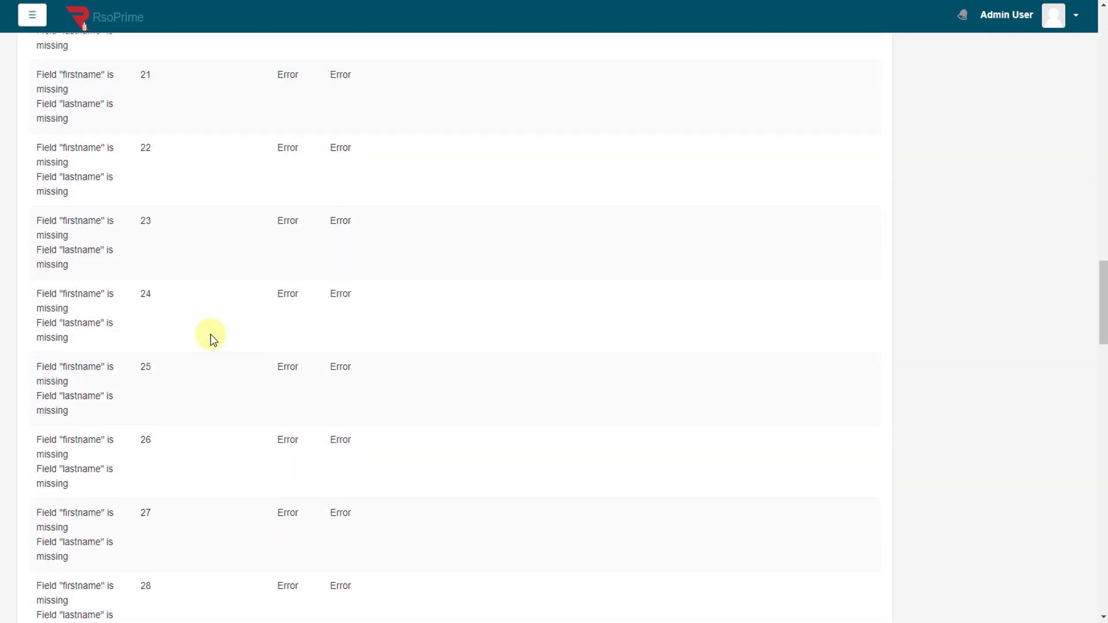
scroll(212, 338, down, 10)
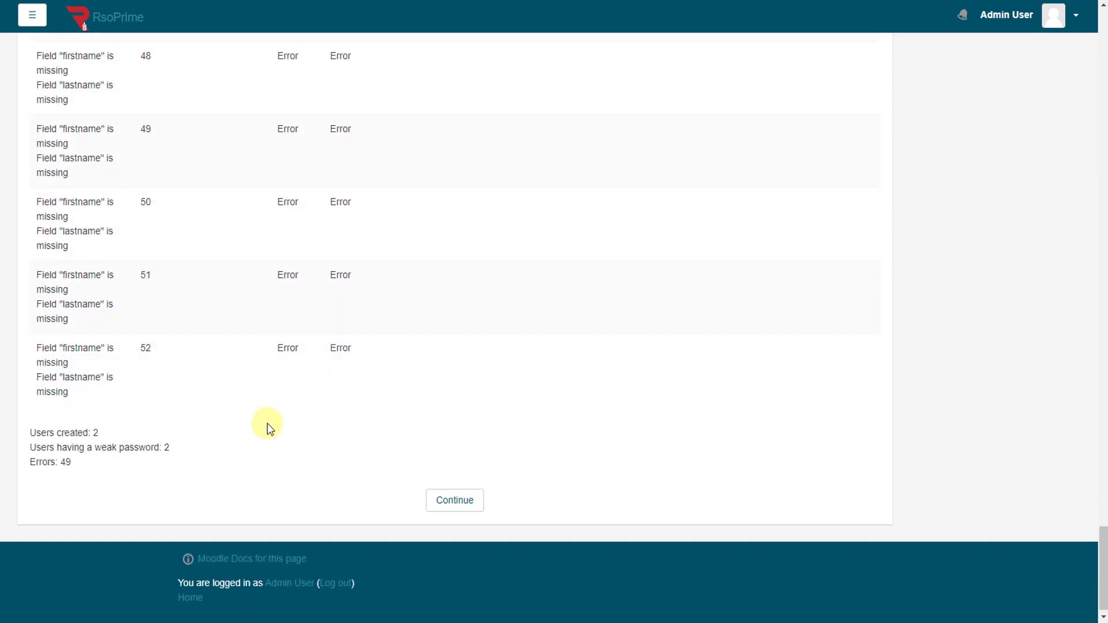
scroll(268, 426, up, 3)
scroll(265, 412, up, 6)
scroll(264, 410, up, 20)
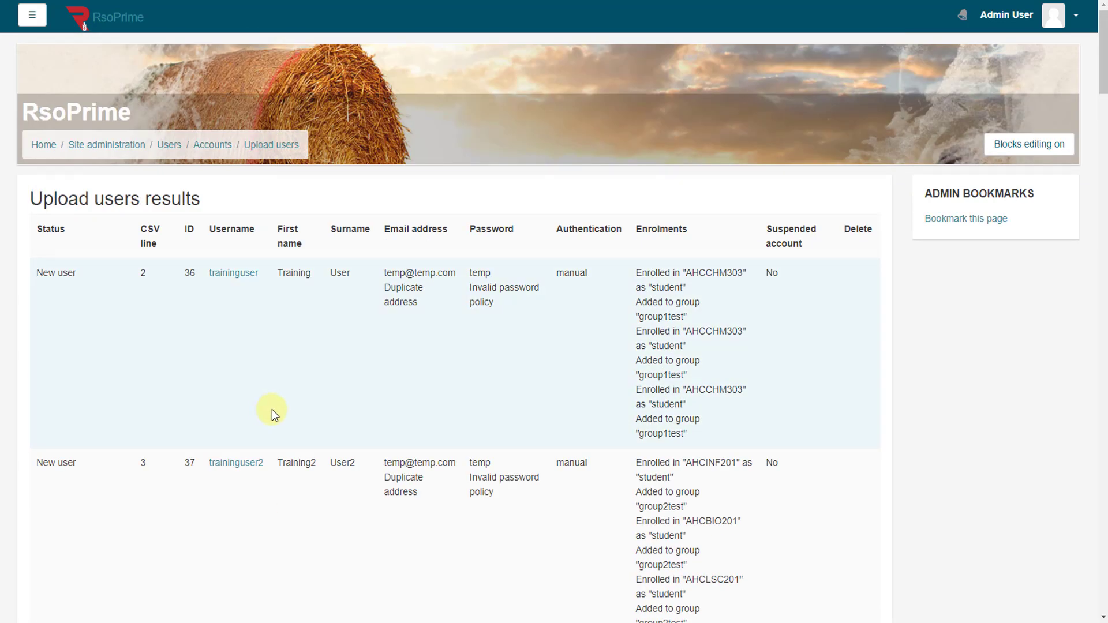
scroll(272, 410, down, 20)
scroll(316, 424, down, 20)
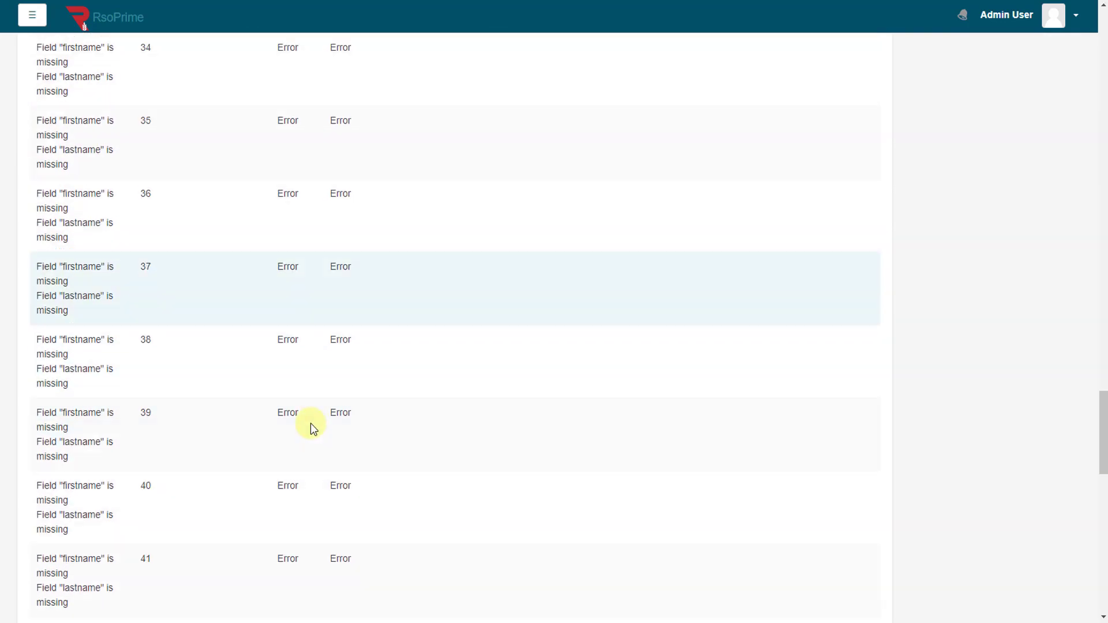
click(468, 494)
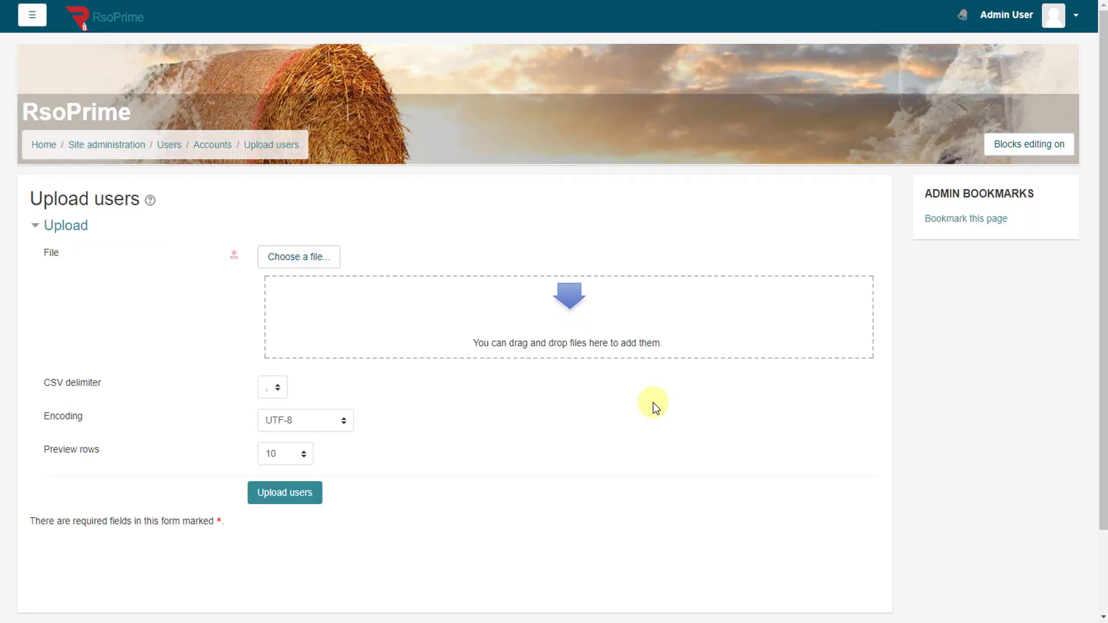
Step: Go through Site administration > Users to Browse list of users, showing 36 users
click(36, 148)
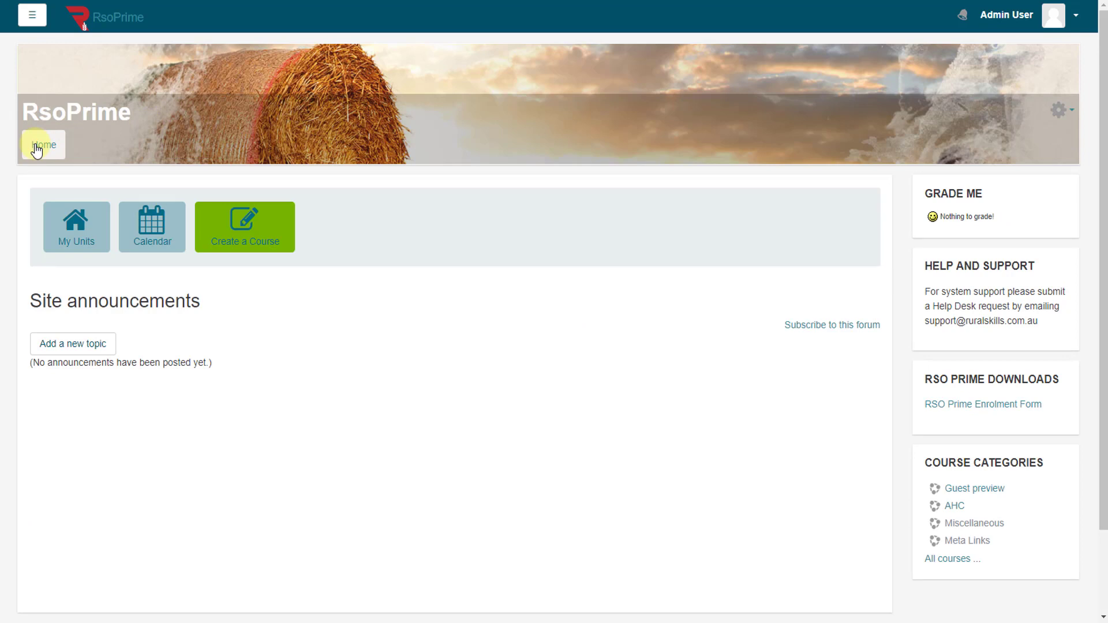
click(34, 19)
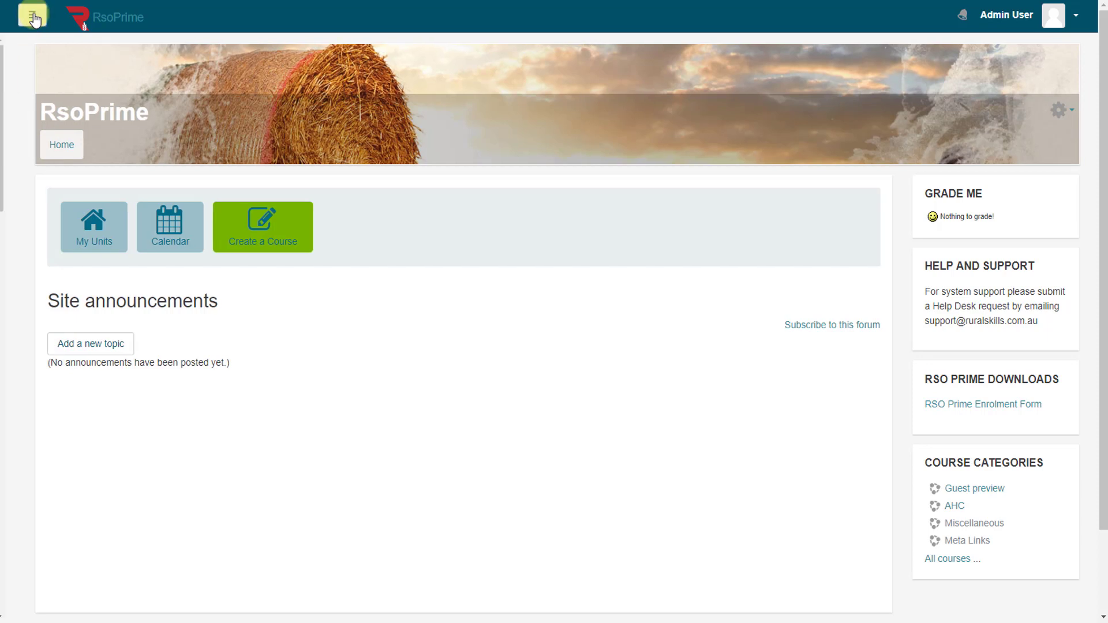
scroll(129, 366, down, 15)
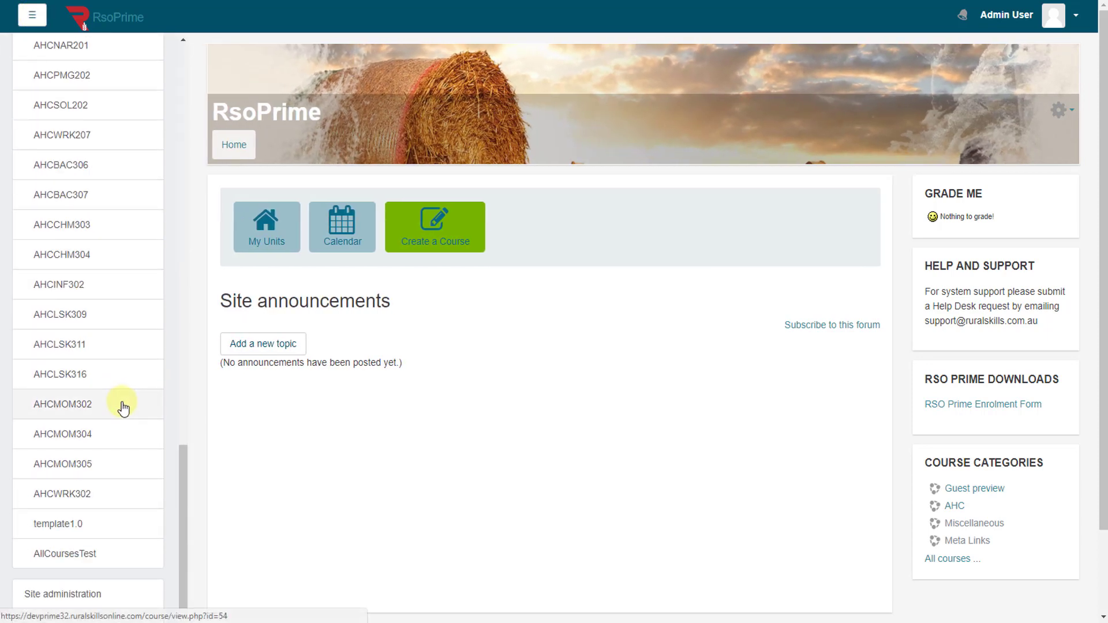
click(87, 595)
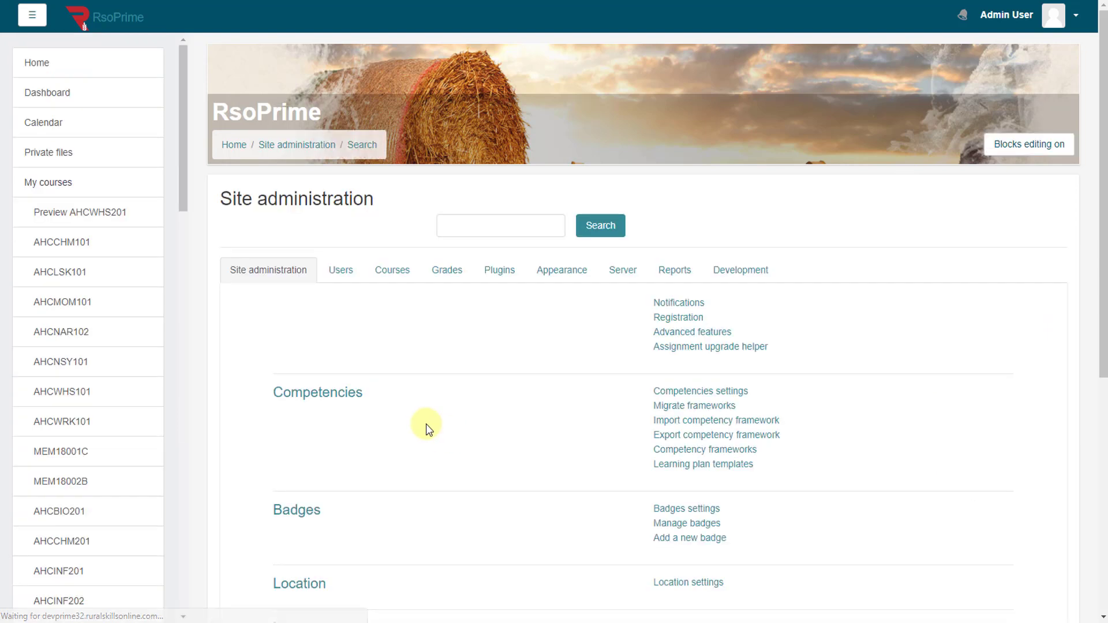
click(352, 277)
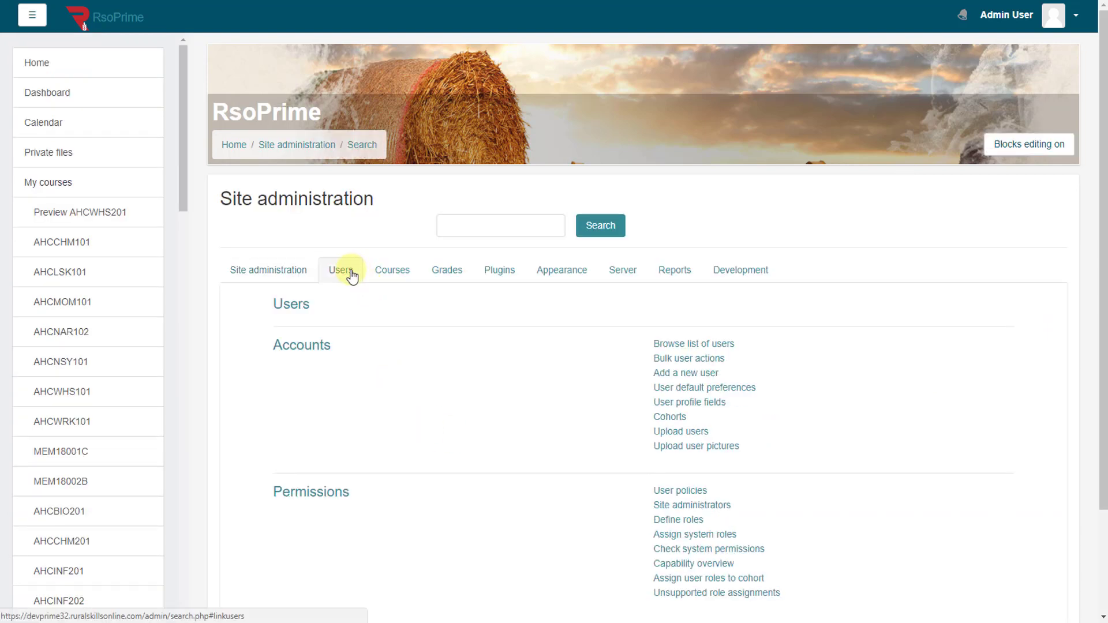
click(703, 350)
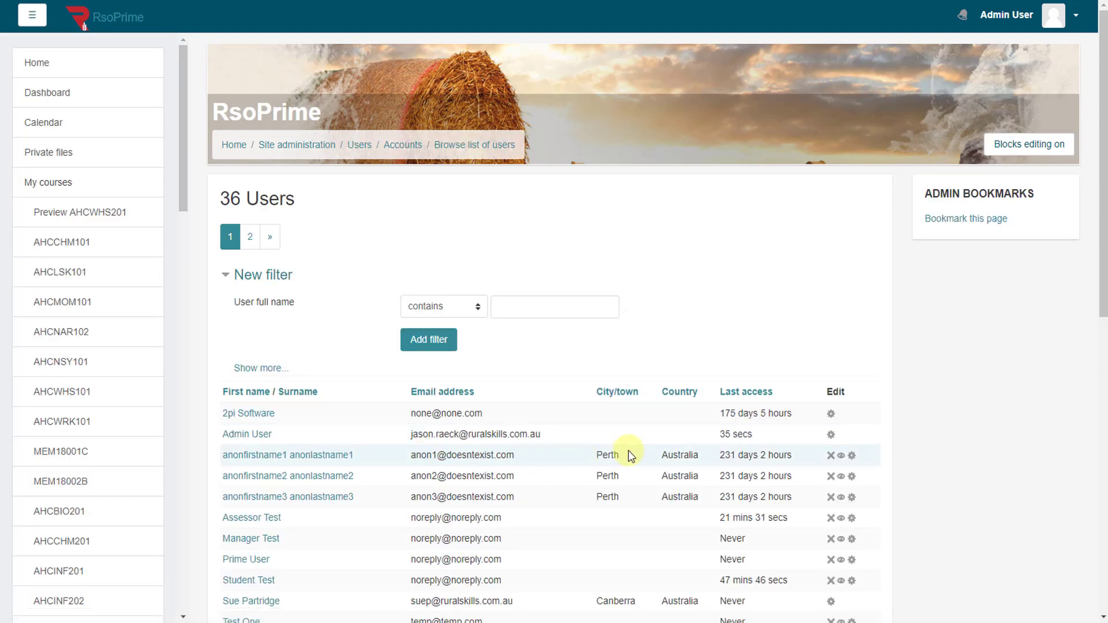
Step: Scroll through the 36-user list, then return to the Site administration overview
scroll(625, 452, down, 7)
scroll(626, 452, down, 3)
scroll(626, 452, up, 10)
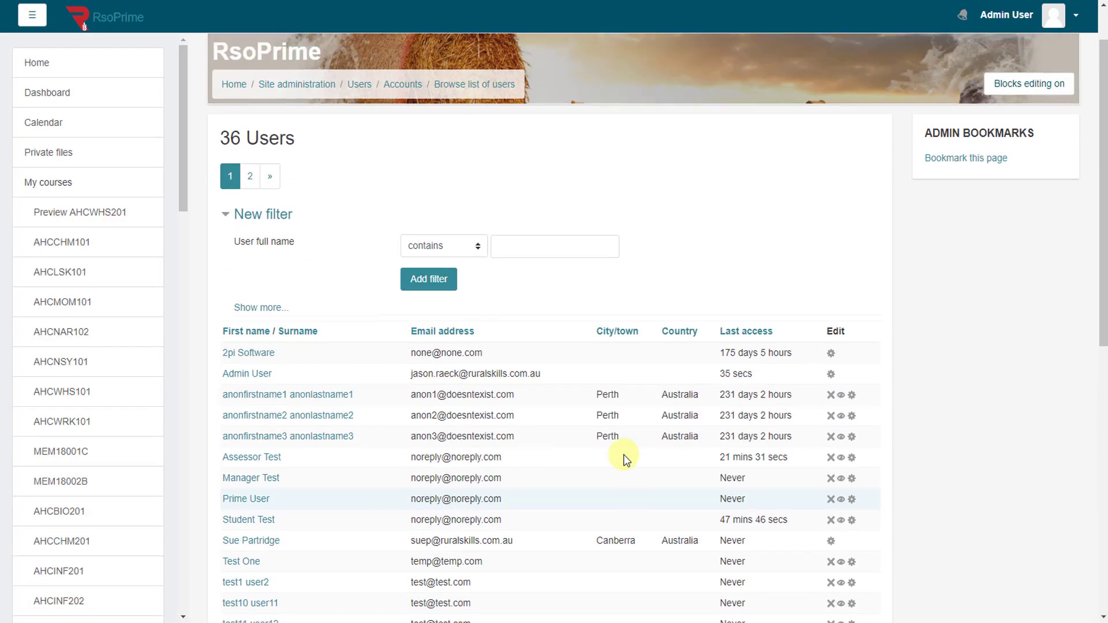
click(297, 145)
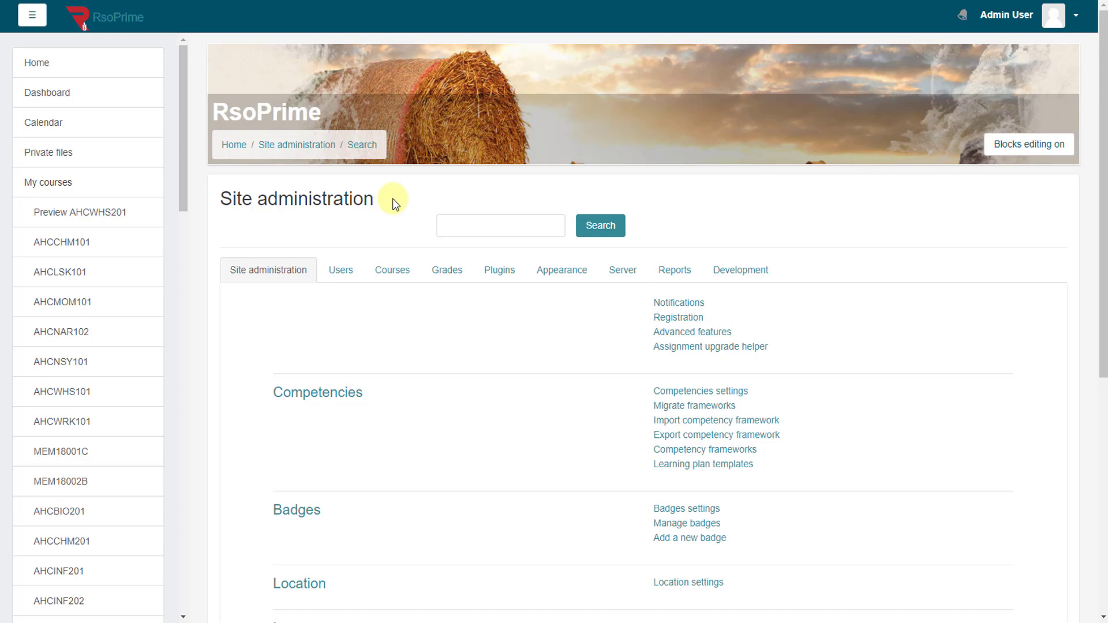
Step: Open Users > Add a new user and scroll through the empty form
click(340, 274)
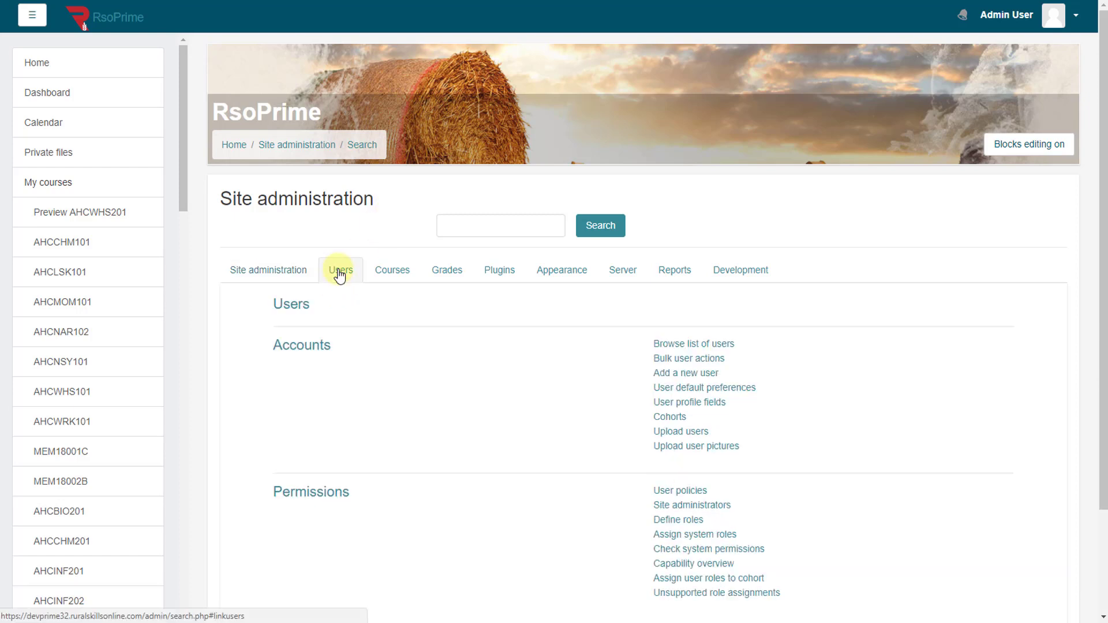
click(677, 374)
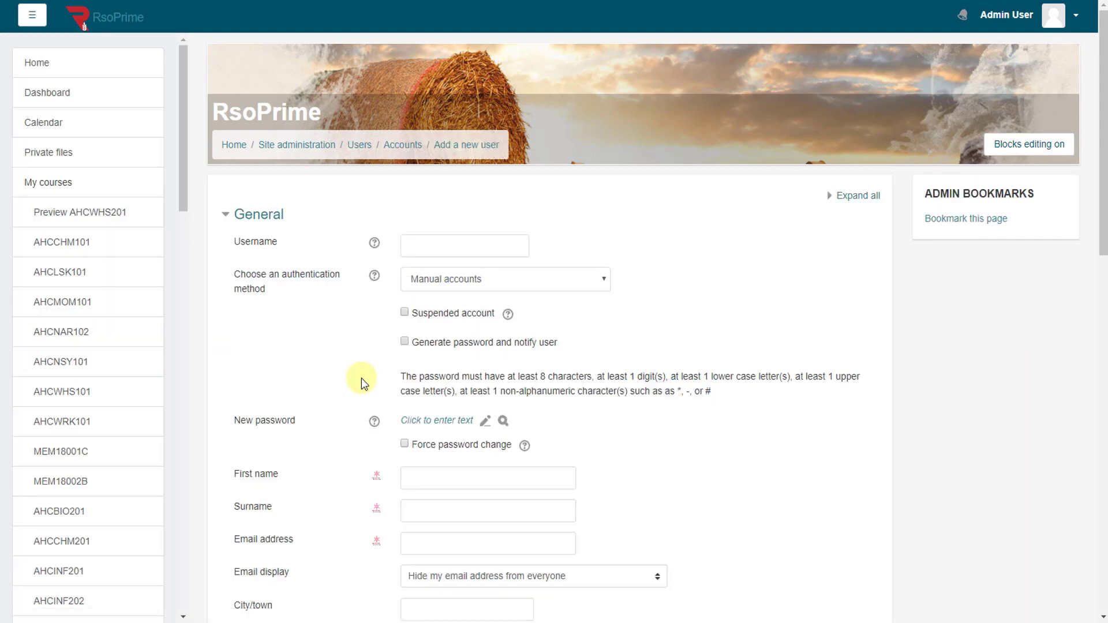
scroll(354, 315, down, 2)
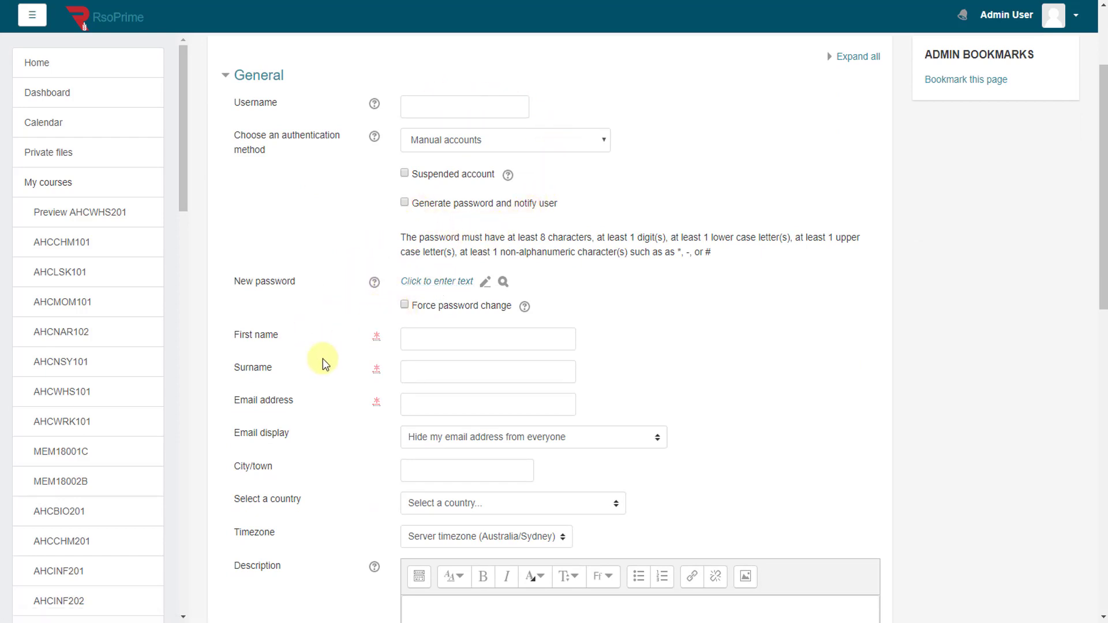
scroll(358, 406, down, 10)
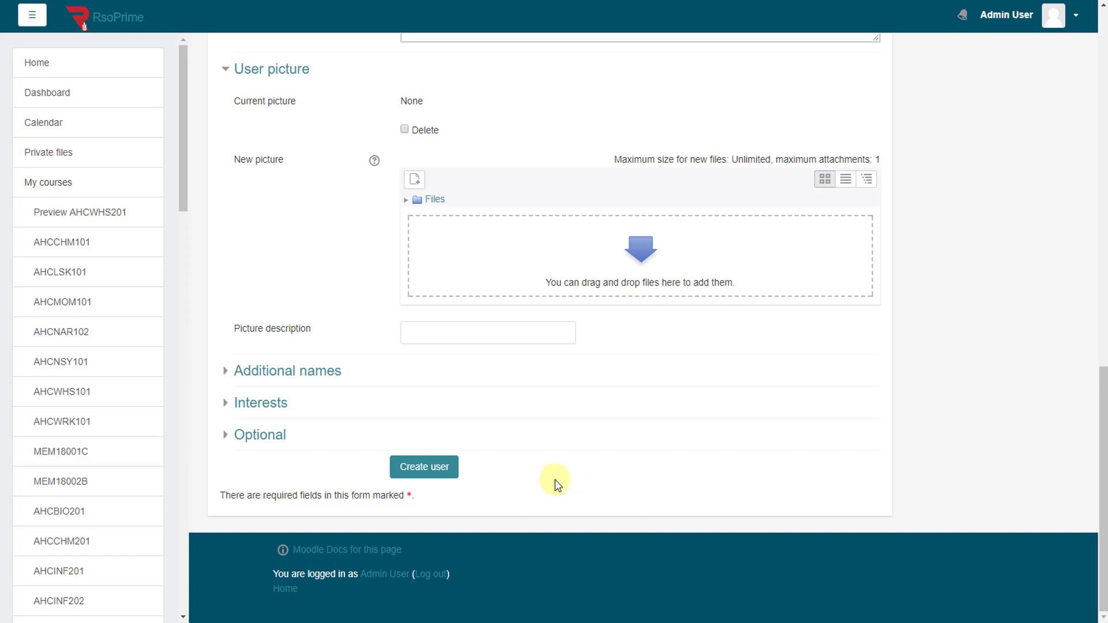
scroll(563, 481, up, 15)
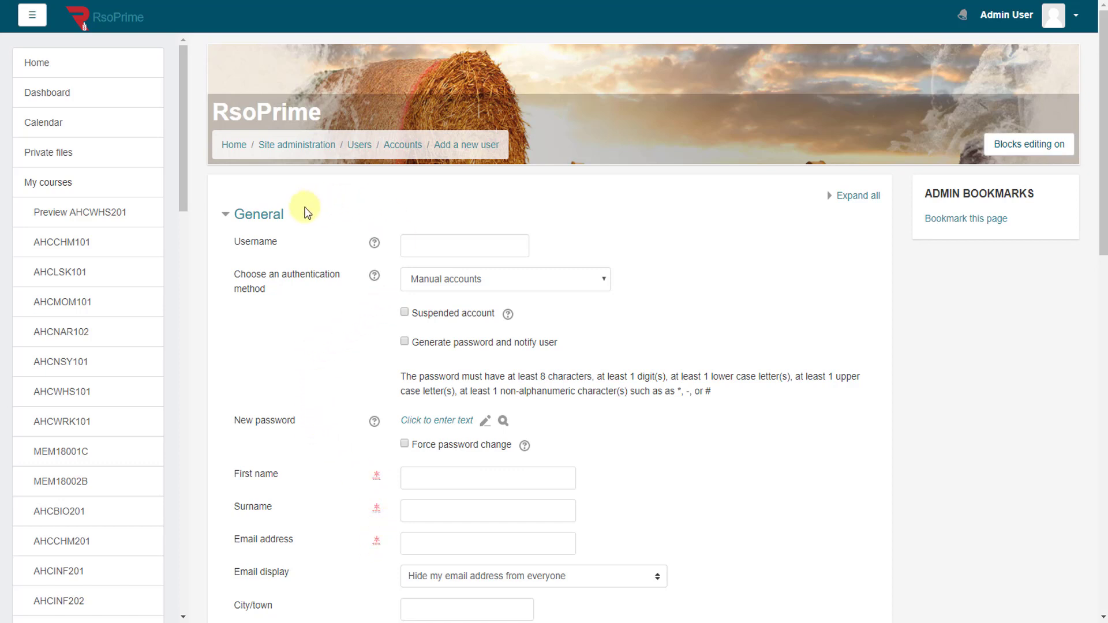
Step: Return Home and open AHCMOM203 Operate basic machinery and equipment from the course list
click(233, 155)
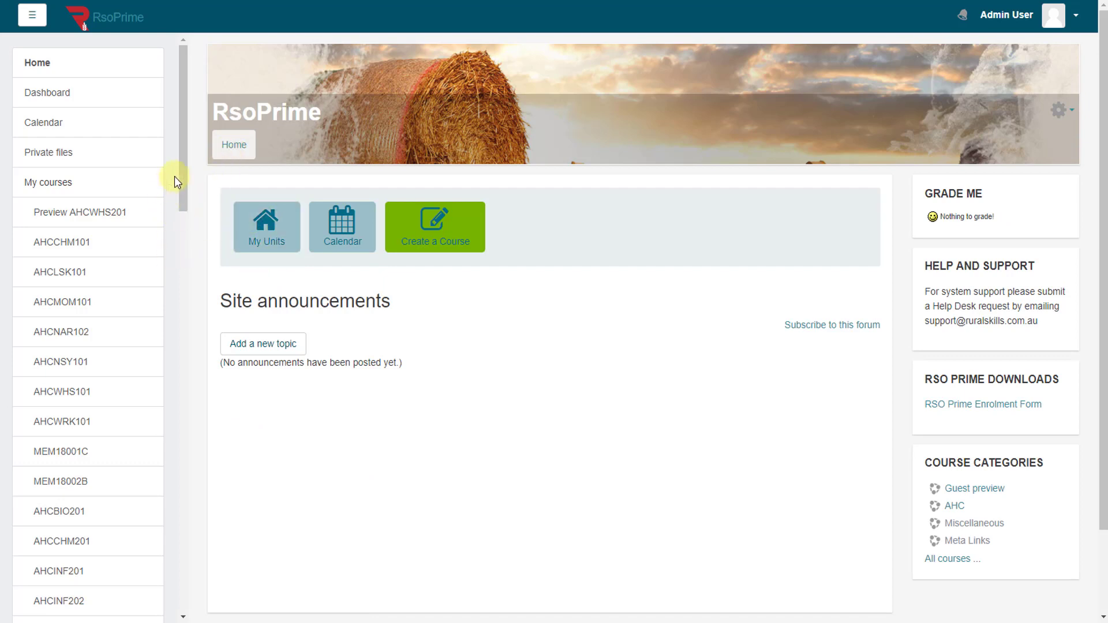
drag(183, 176, 184, 188)
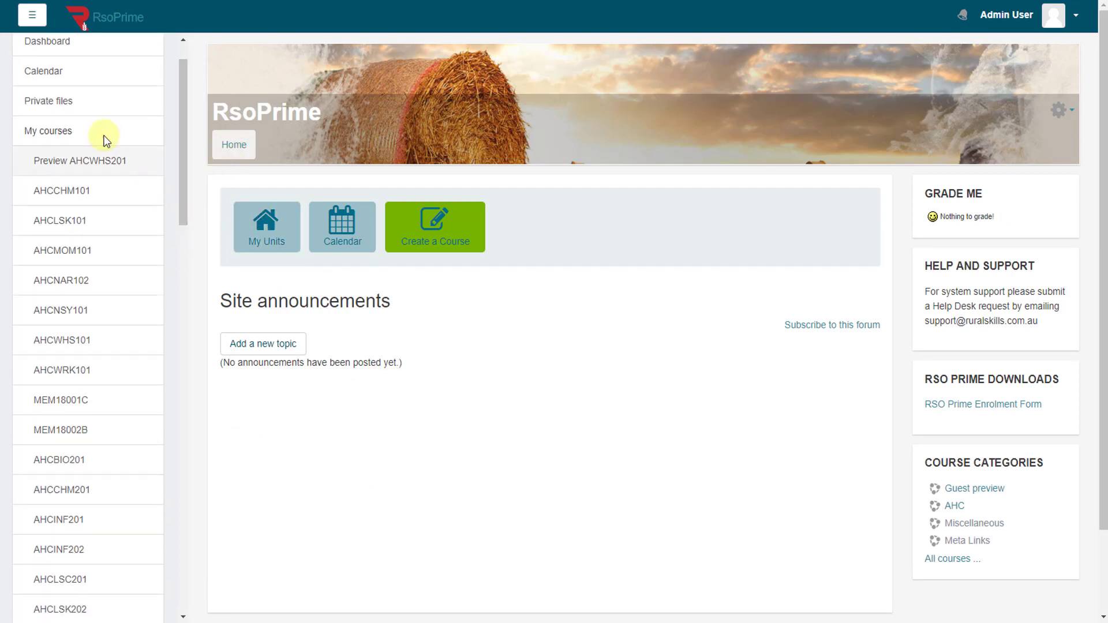
click(33, 14)
click(34, 14)
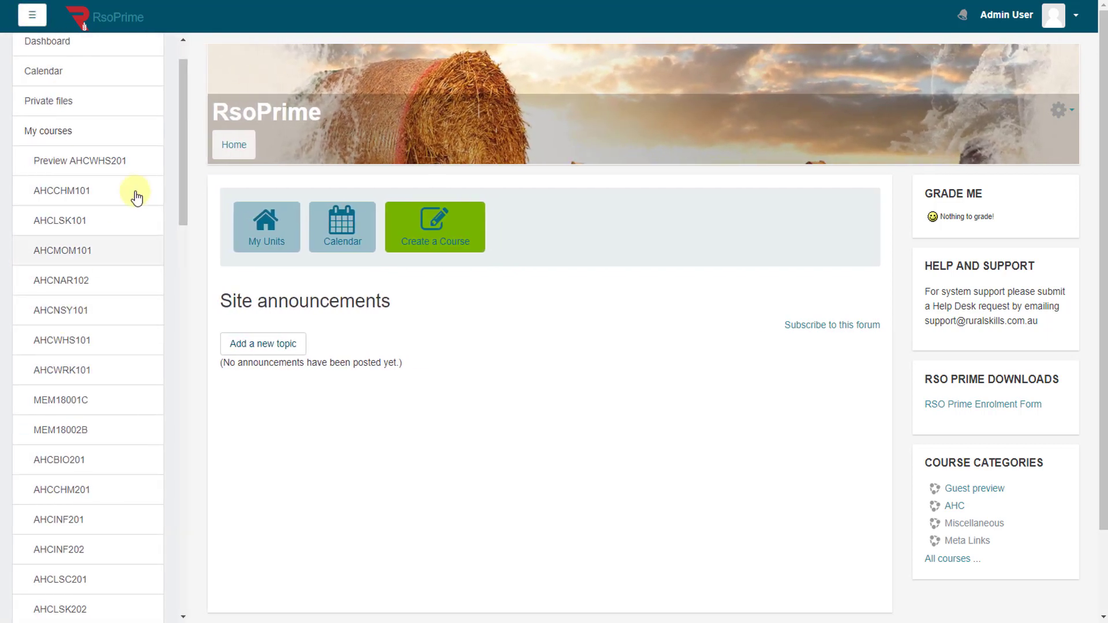
drag(183, 109, 182, 247)
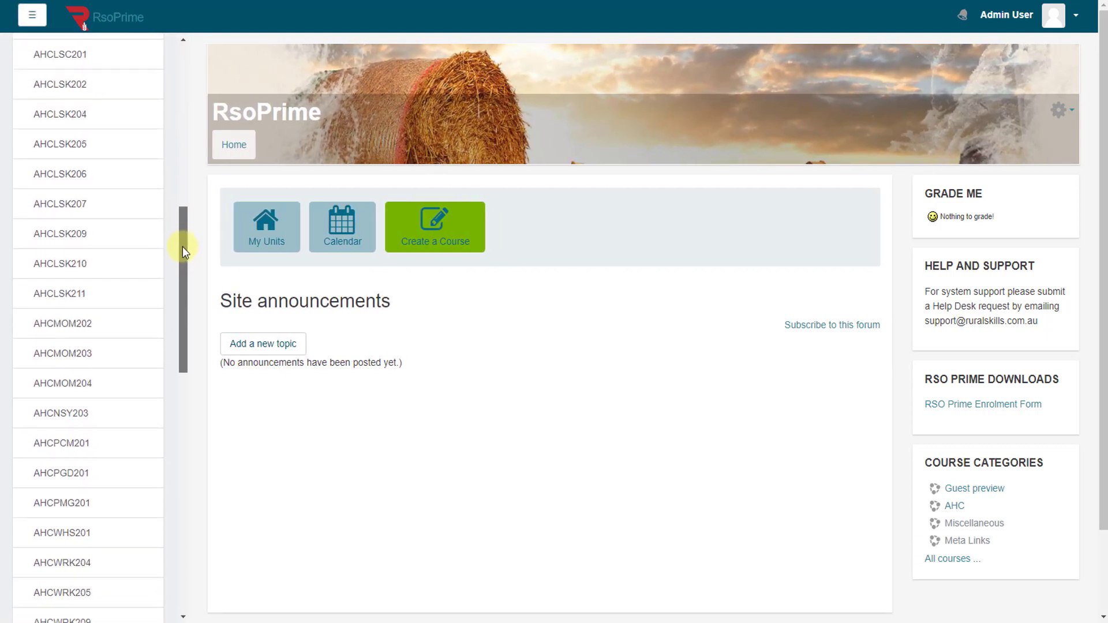
click(73, 359)
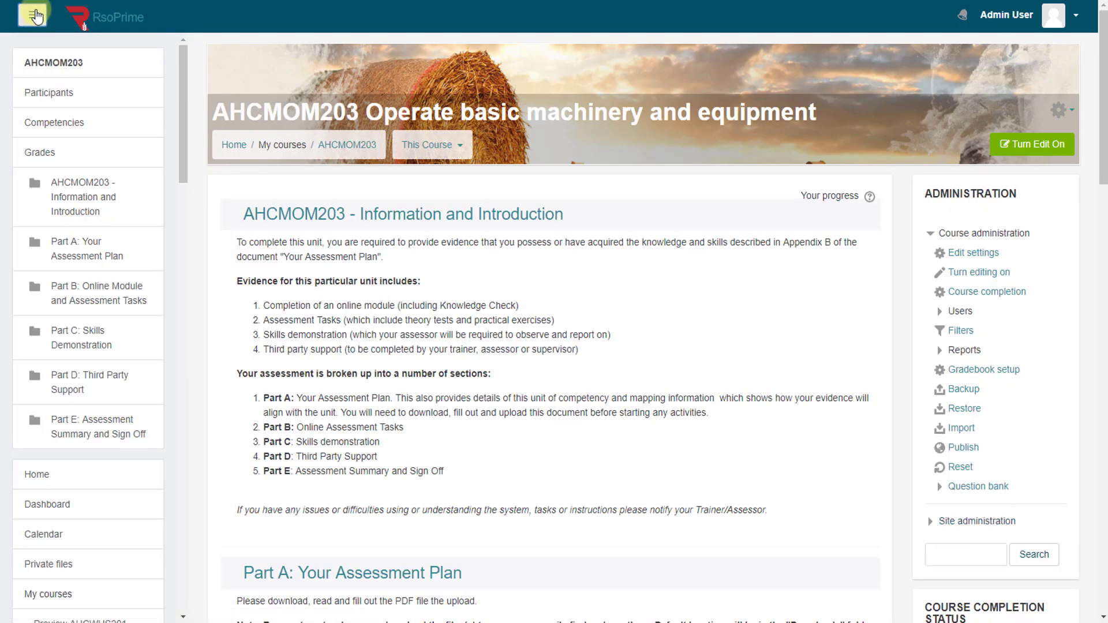
Step: Enrol one more test user in AHCMOM203 as a Student, bringing enrolments to 8
click(33, 19)
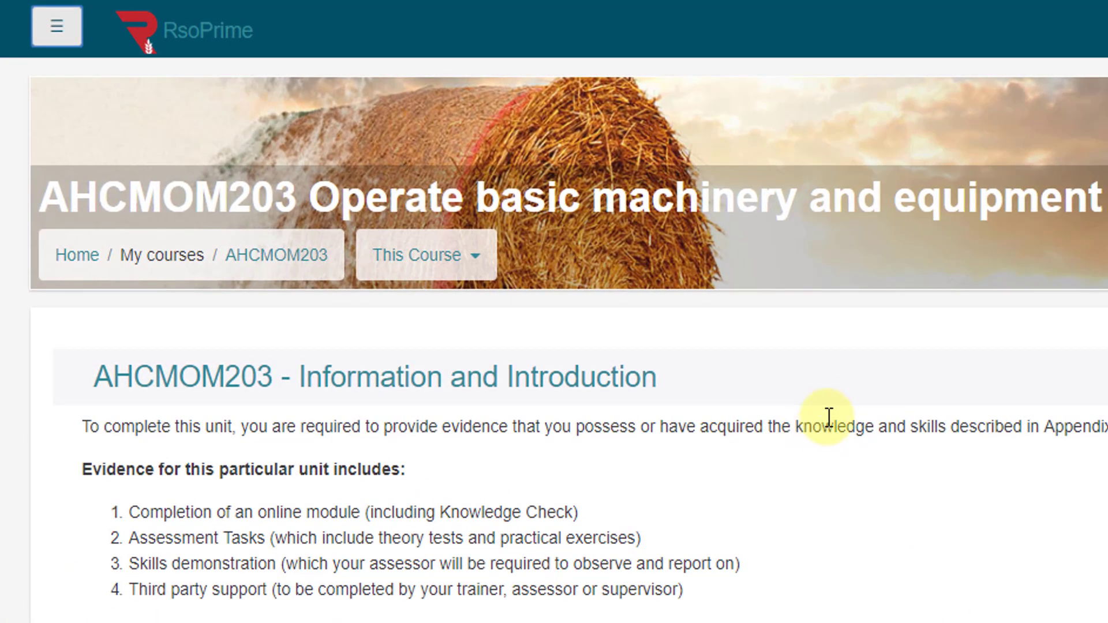
click(474, 256)
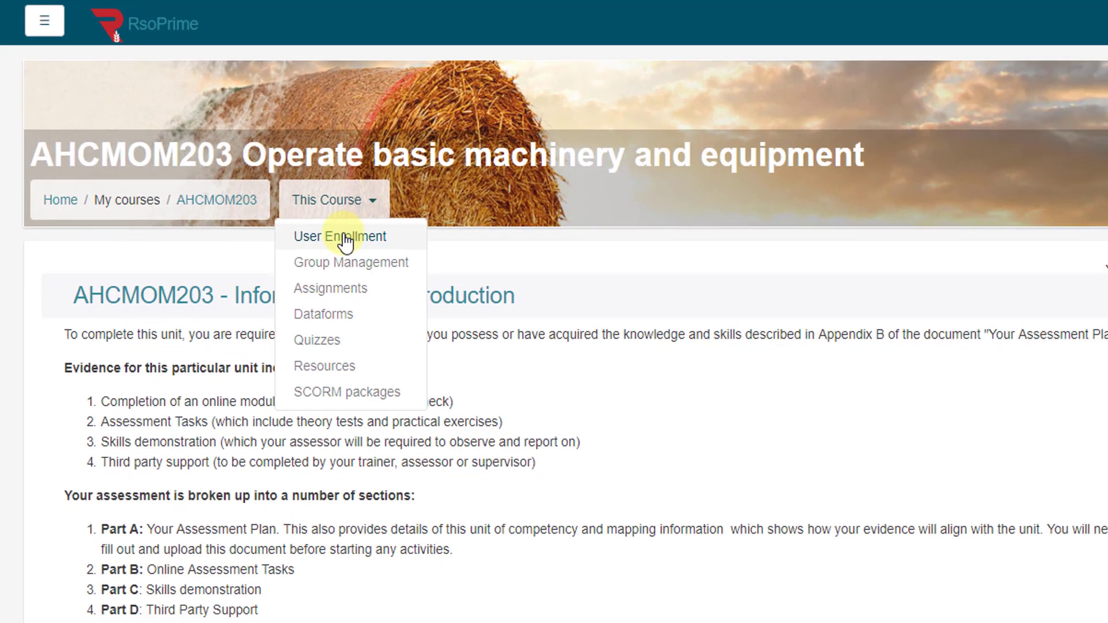
click(344, 238)
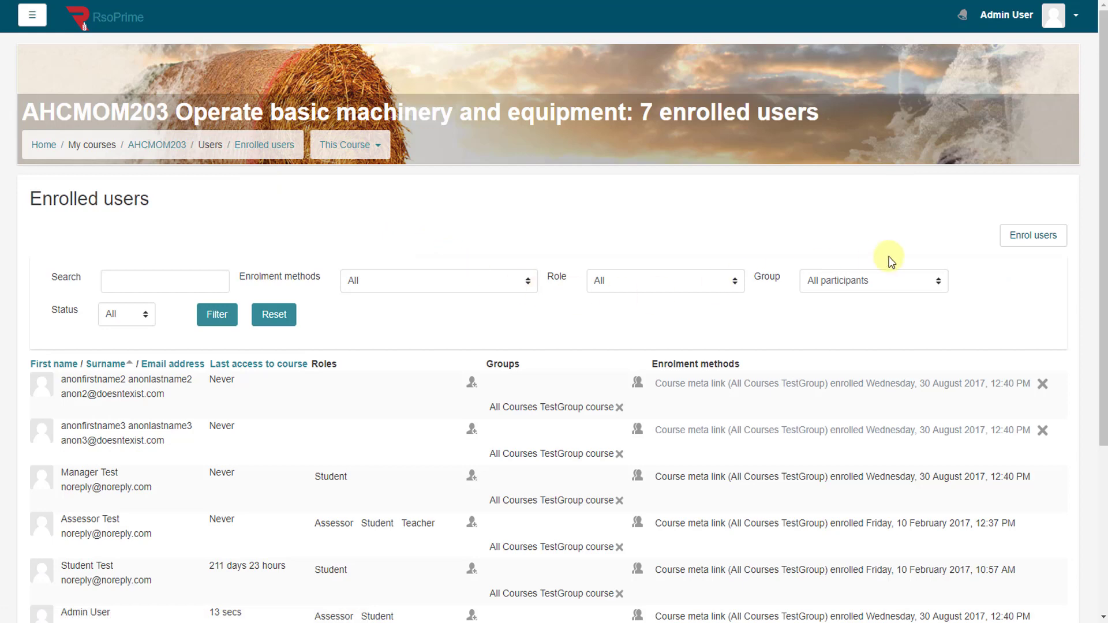
click(1033, 237)
scroll(619, 345, down, 5)
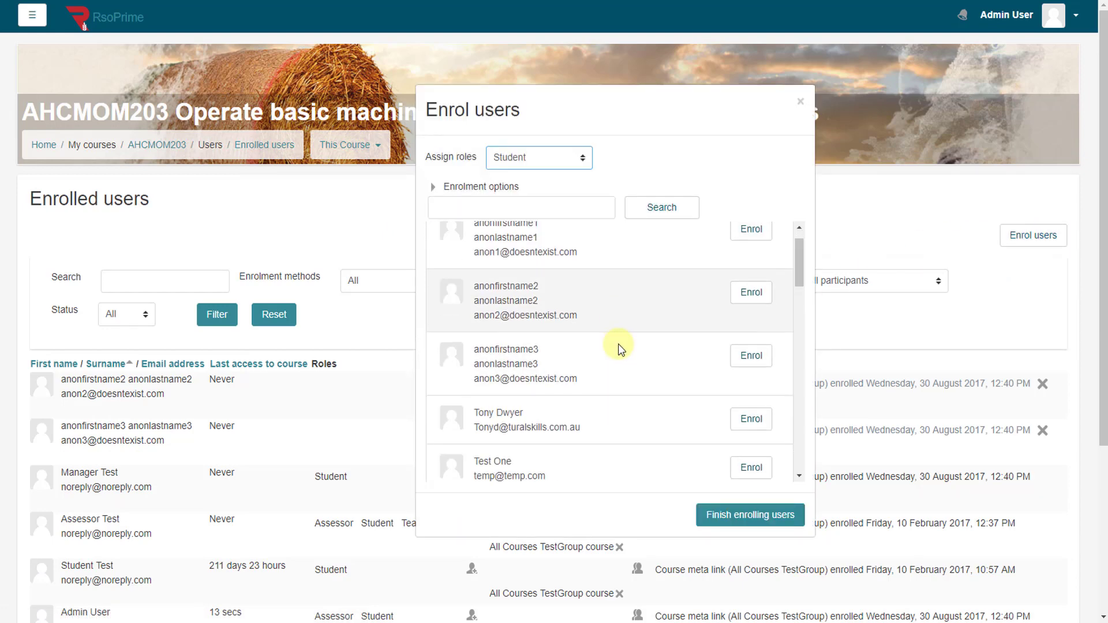
scroll(619, 346, down, 9)
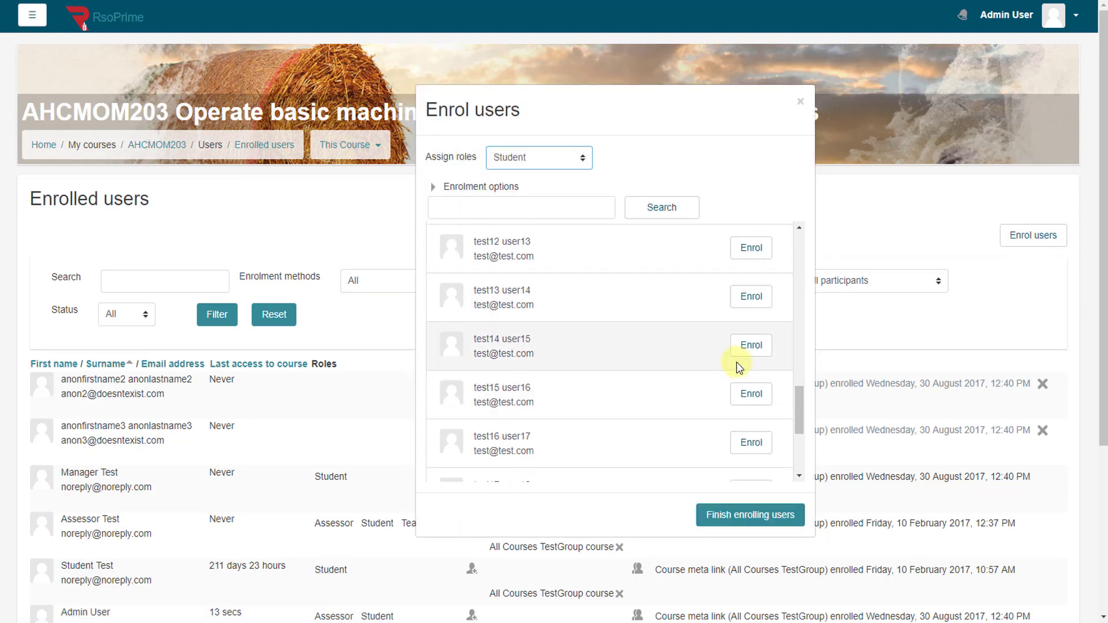
click(750, 346)
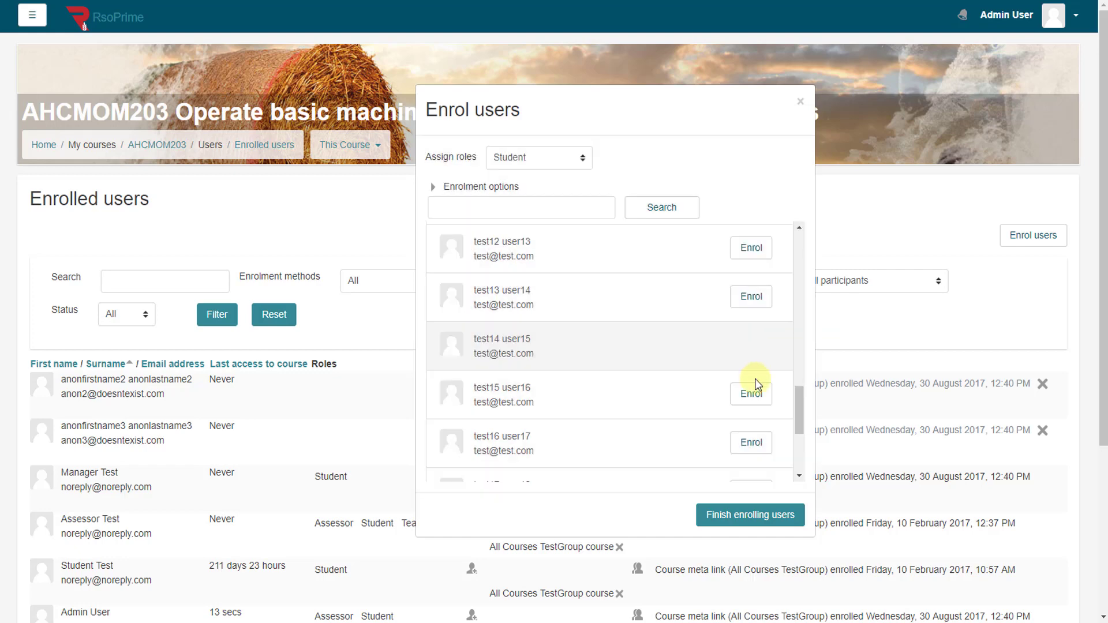
click(759, 515)
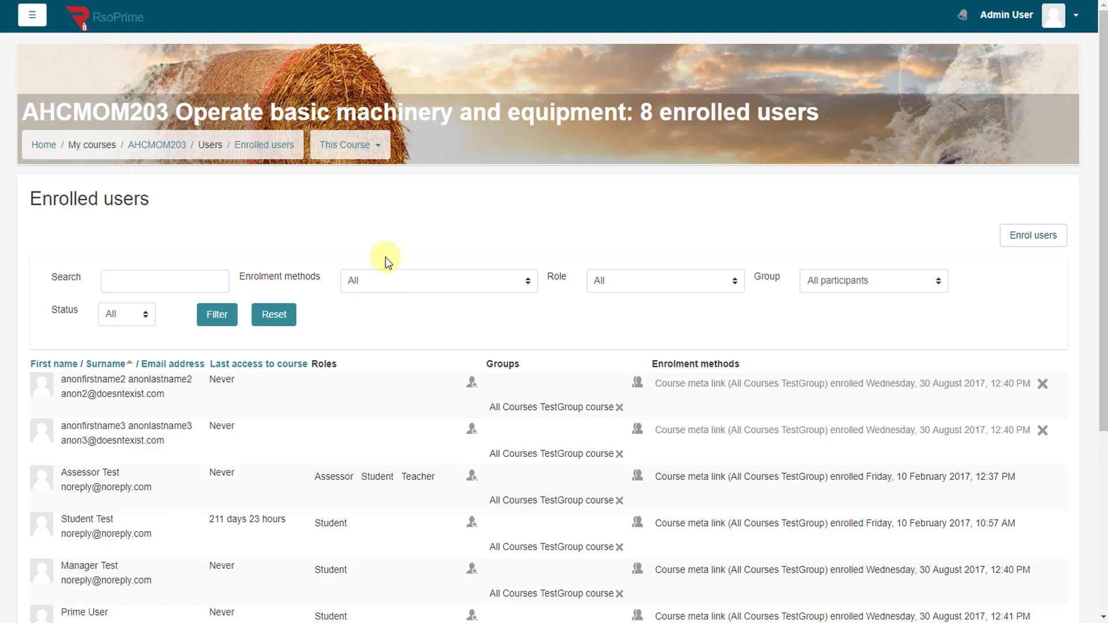
Step: Go from the site home page to the Users section of Site administration
click(43, 144)
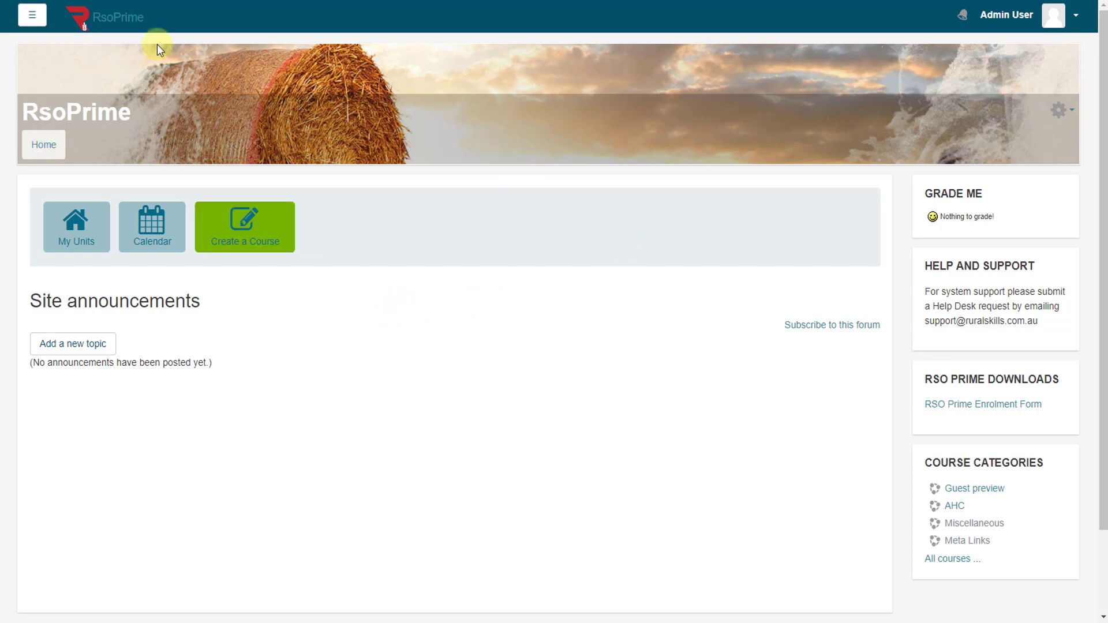
click(32, 14)
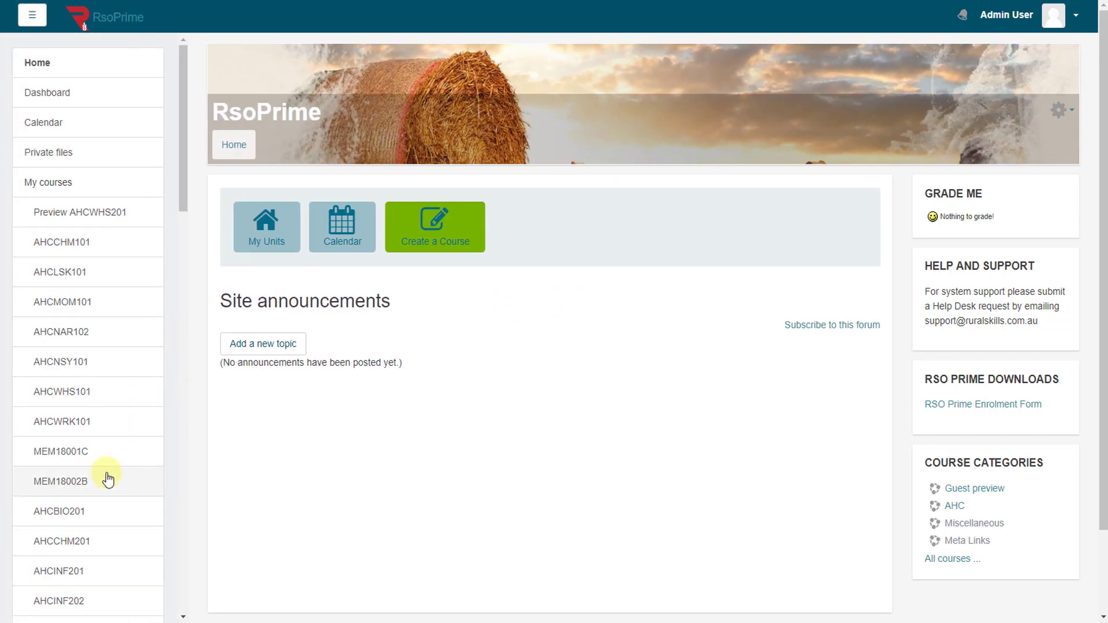
scroll(108, 479, down, 15)
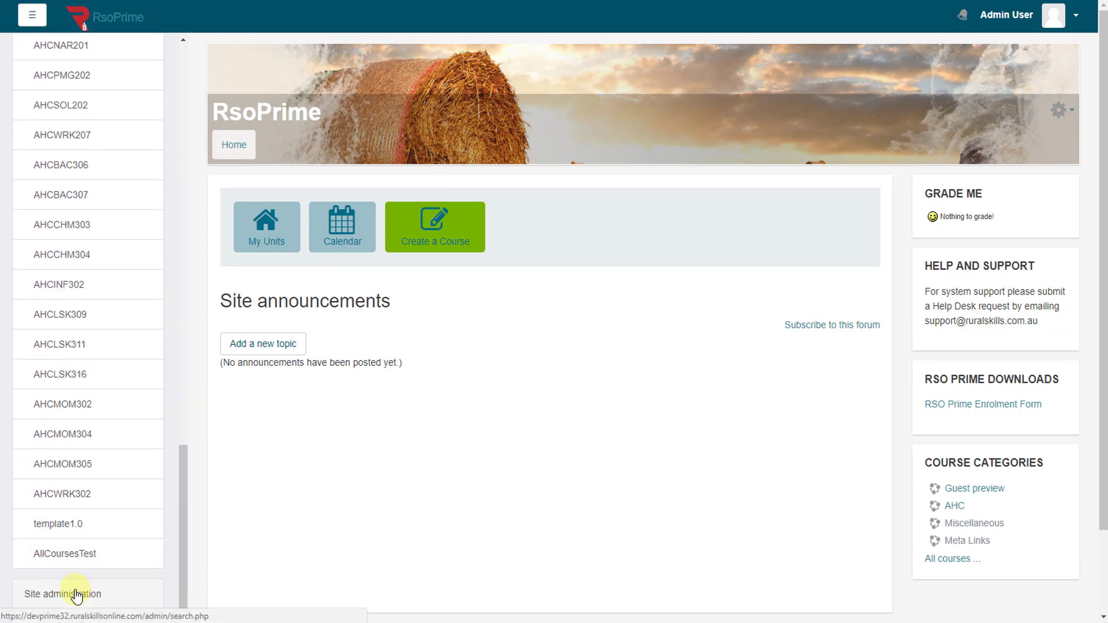
click(77, 595)
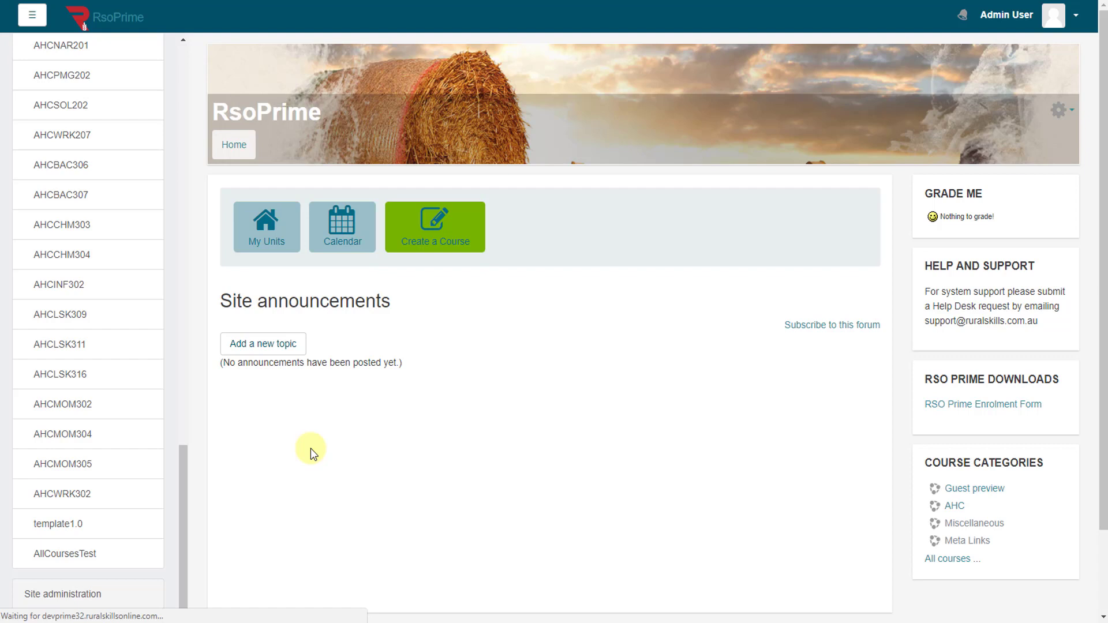
click(343, 272)
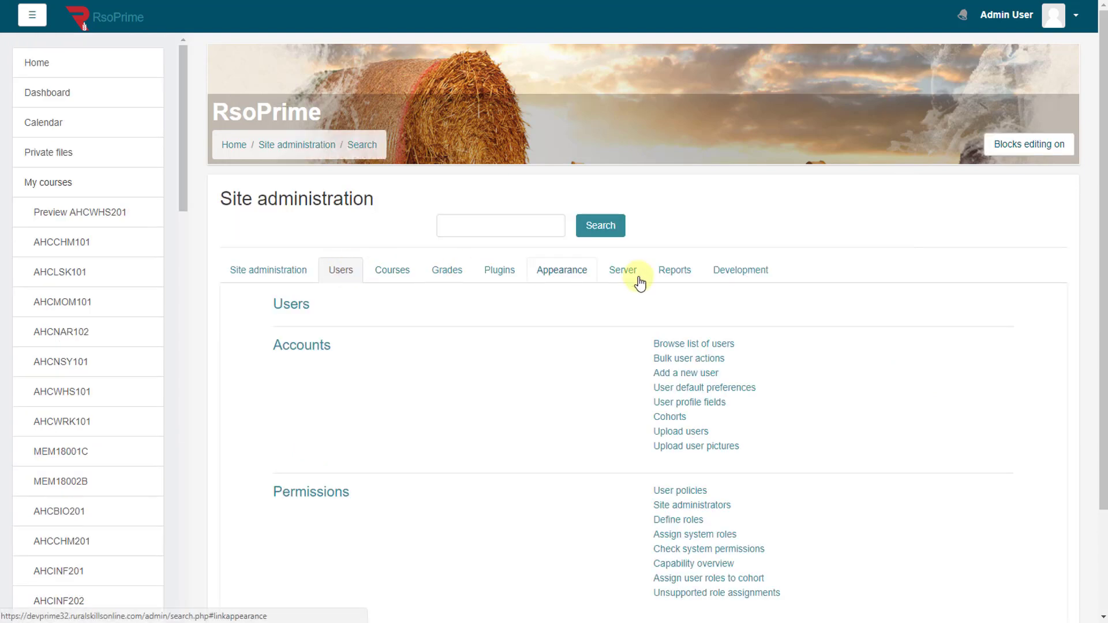
Step: Open Browse list of users and scroll down to the uploaded test accounts among the 36 users
click(714, 347)
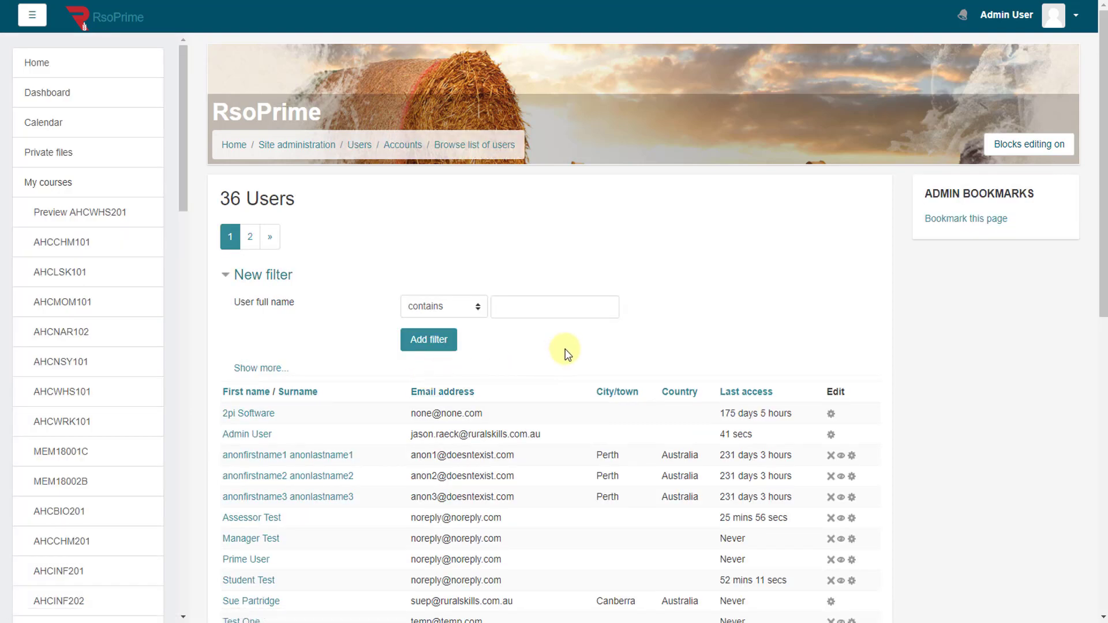
scroll(566, 353, down, 6)
scroll(566, 353, down, 4)
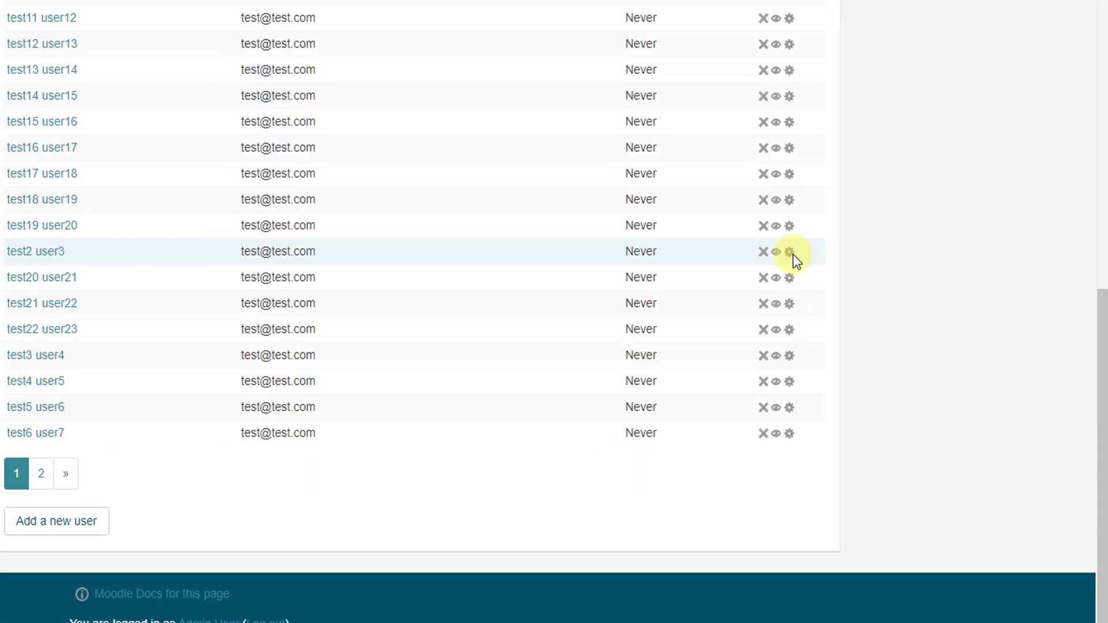
Step: Open test2 user3's profile for editing and review its name and email fields
click(730, 232)
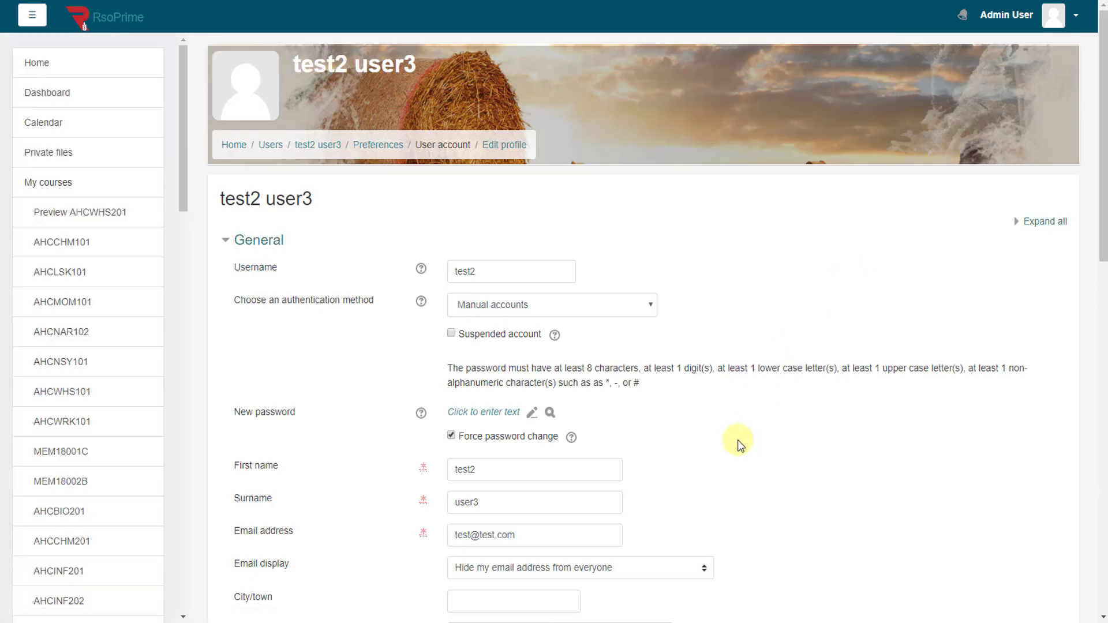
scroll(790, 398, down, 5)
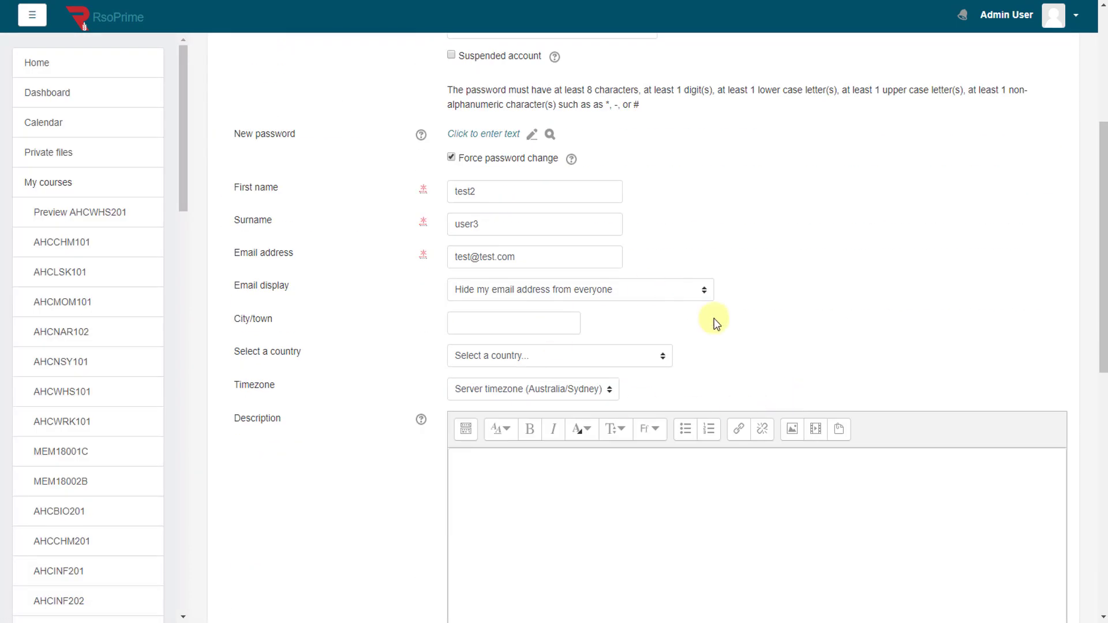
drag(253, 254, 348, 255)
drag(250, 183, 297, 191)
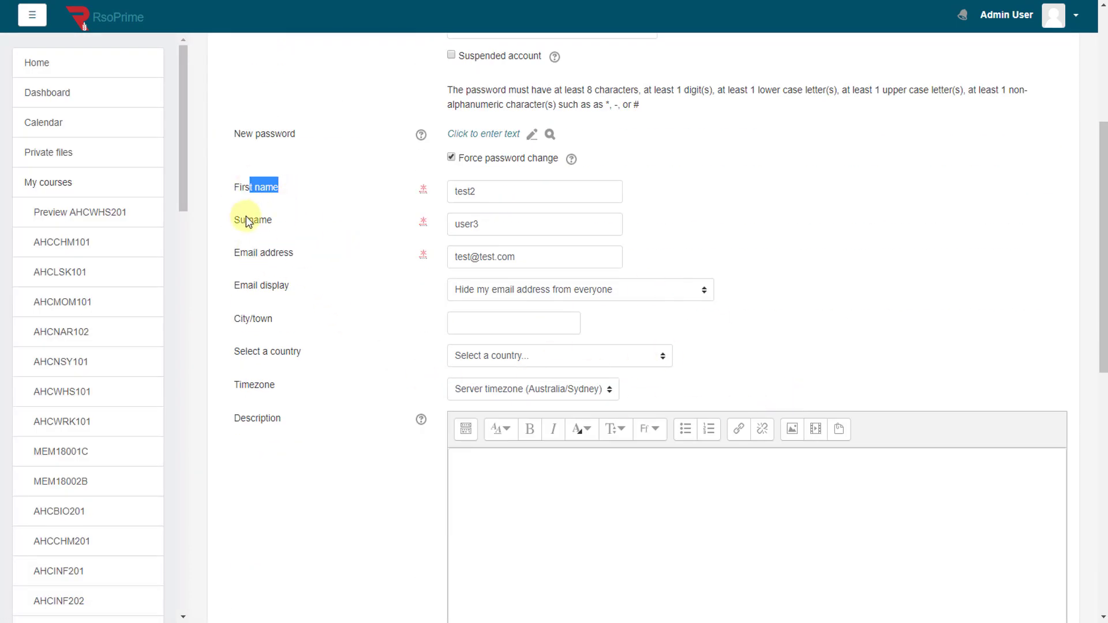
drag(248, 220, 292, 221)
scroll(375, 335, up, 5)
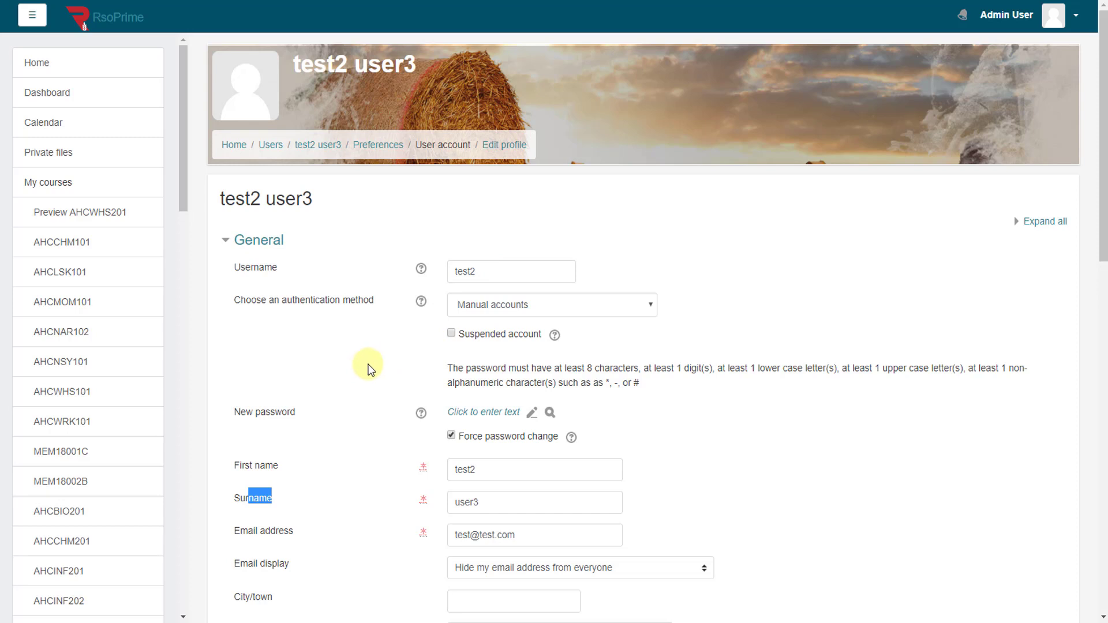
scroll(369, 363, down, 2)
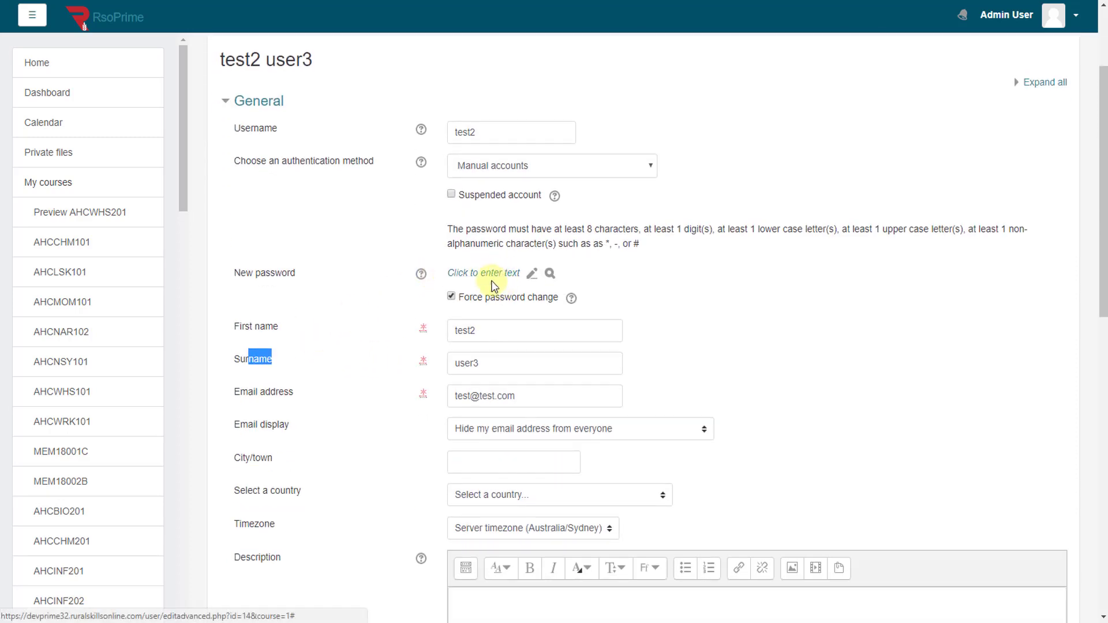
Step: Enter and verify a new password for the user, keeping Force password change ticked, and update the profile
click(504, 281)
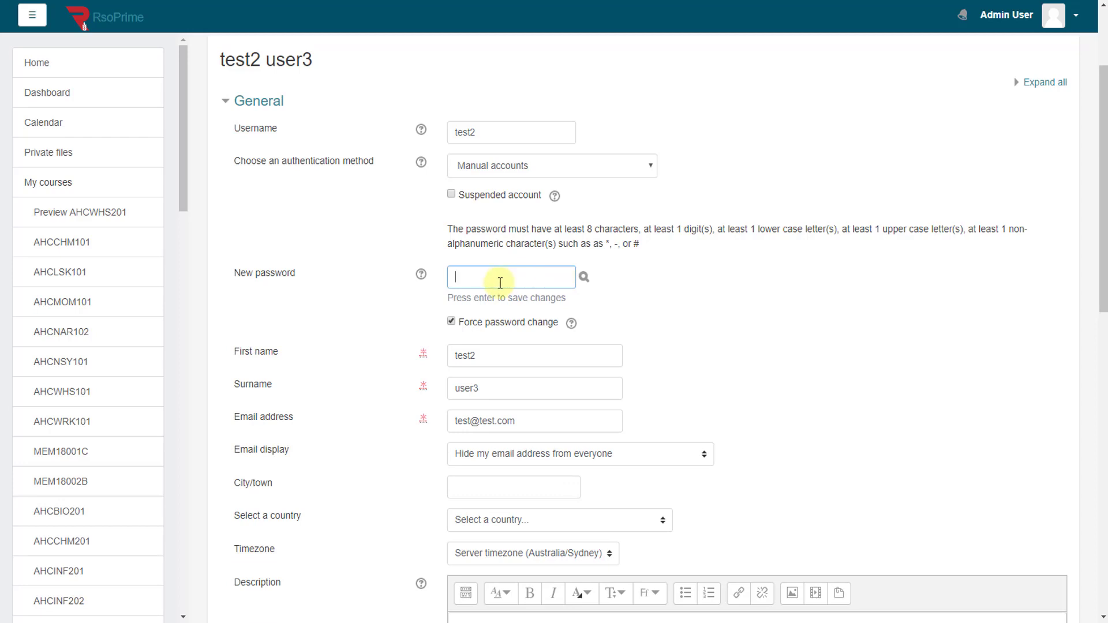
text(•••••••)
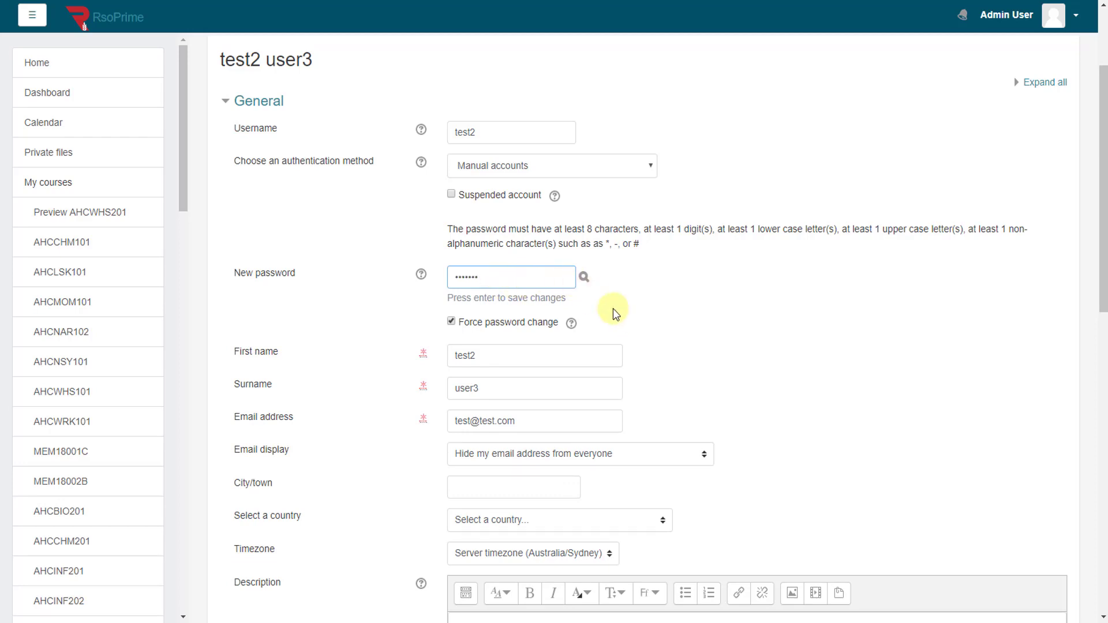
click(584, 278)
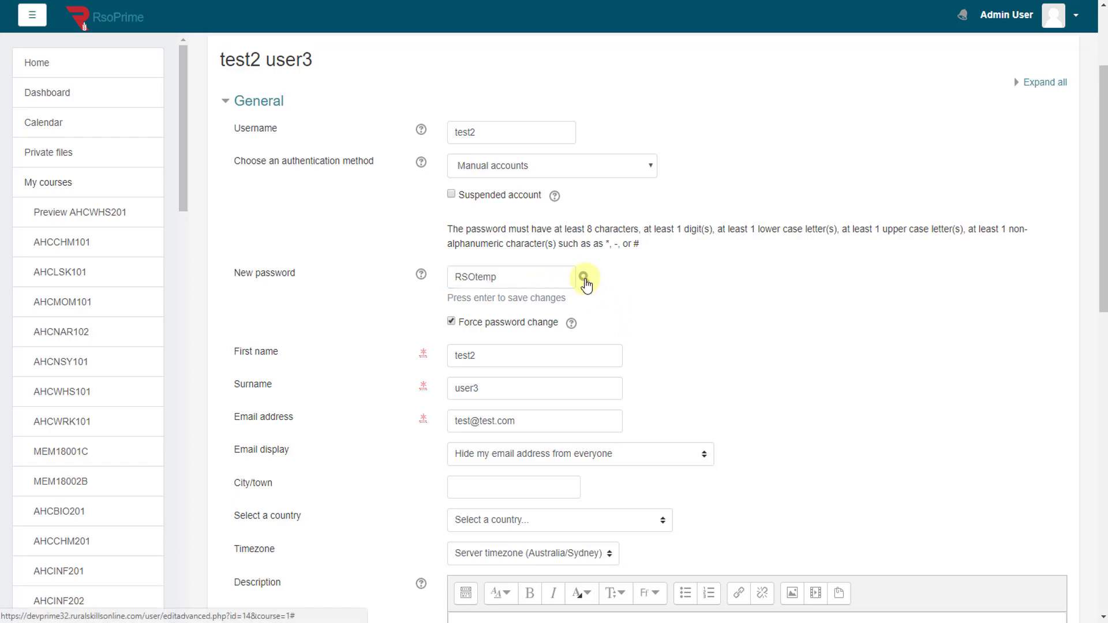
click(584, 278)
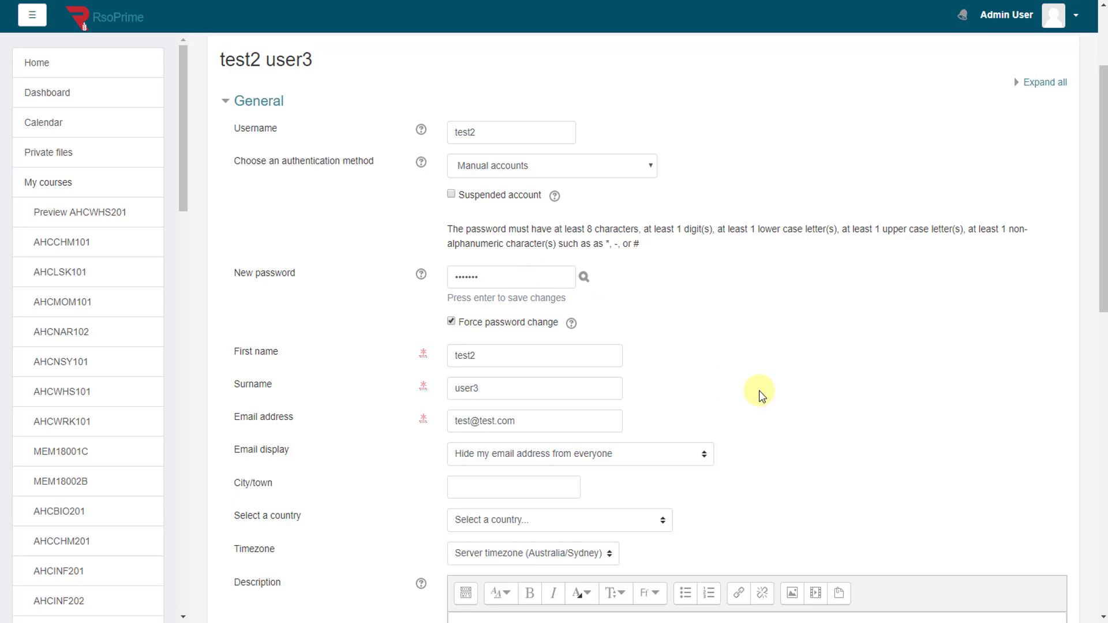
scroll(761, 395, down, 10)
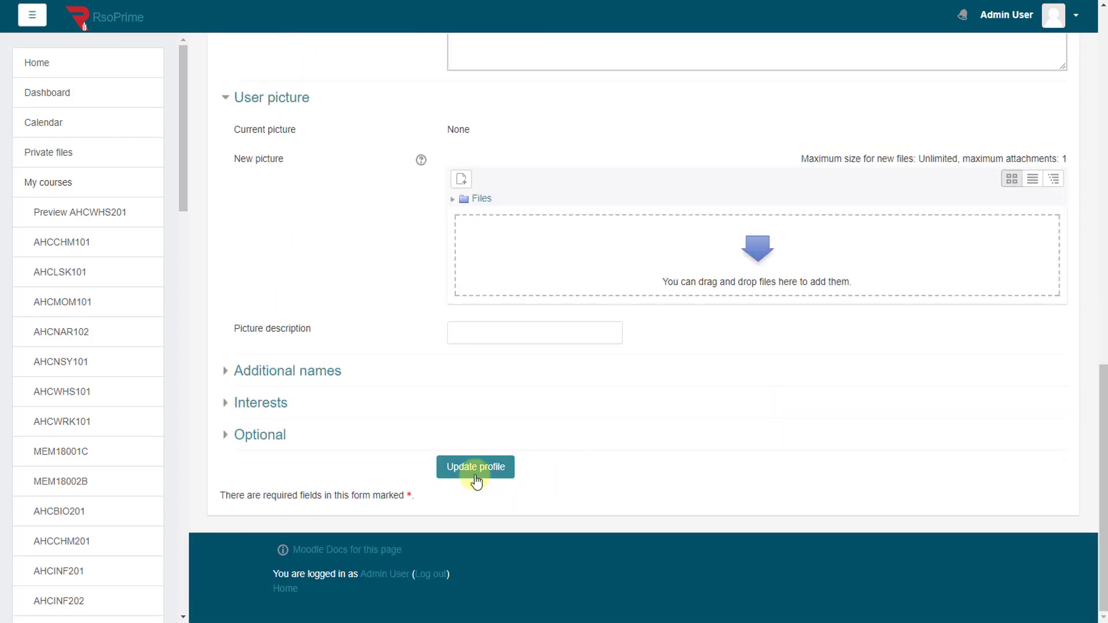
click(479, 478)
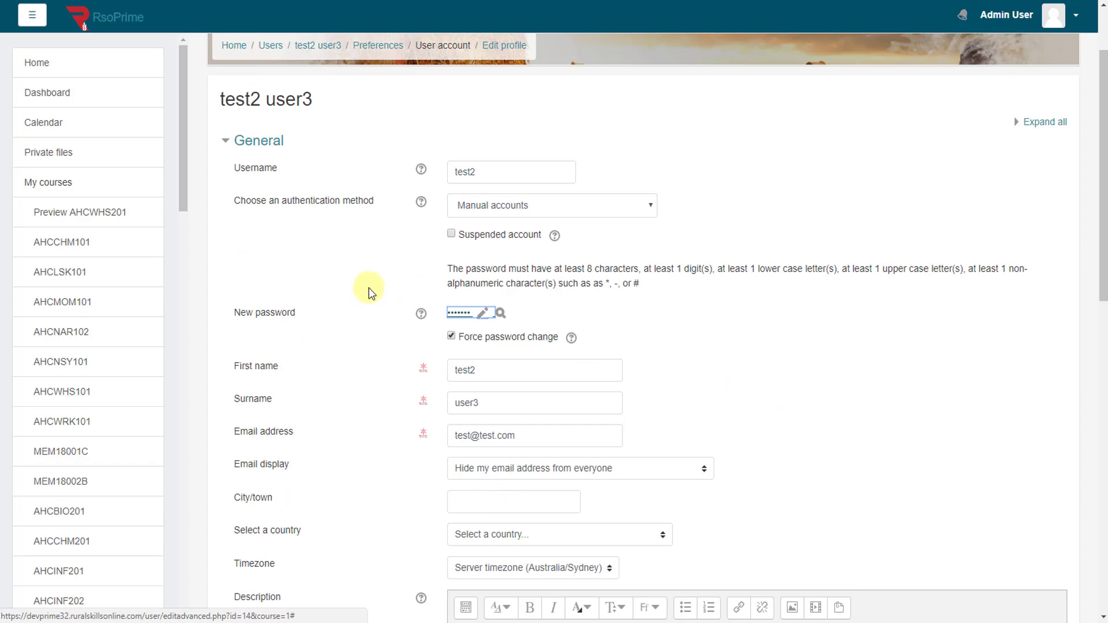
scroll(404, 236, up, 2)
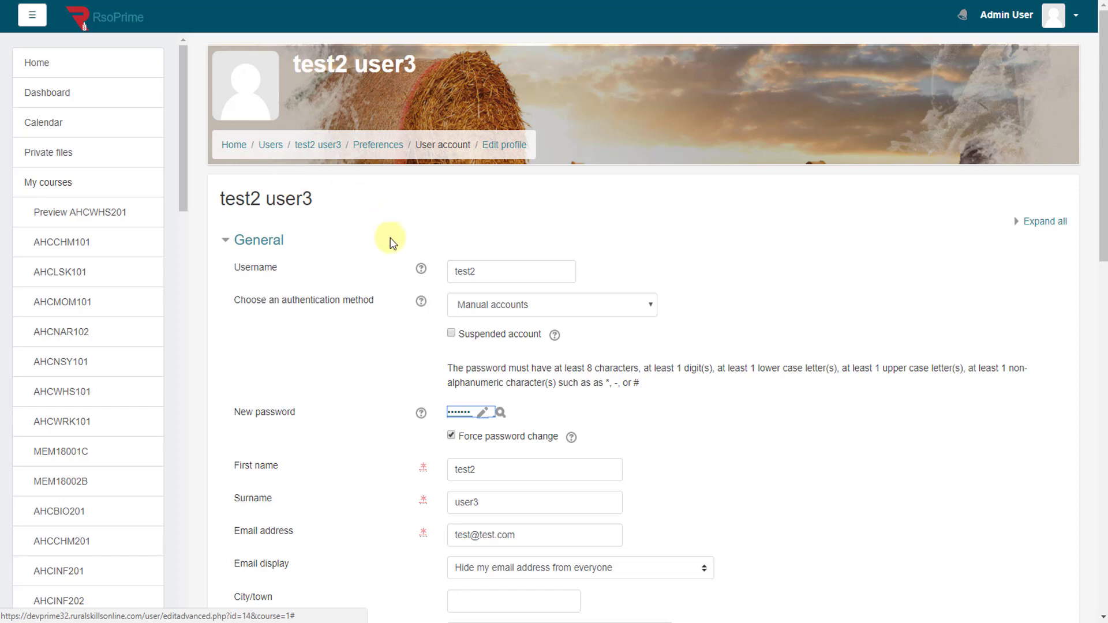
scroll(383, 239, down, 4)
scroll(344, 331, down, 12)
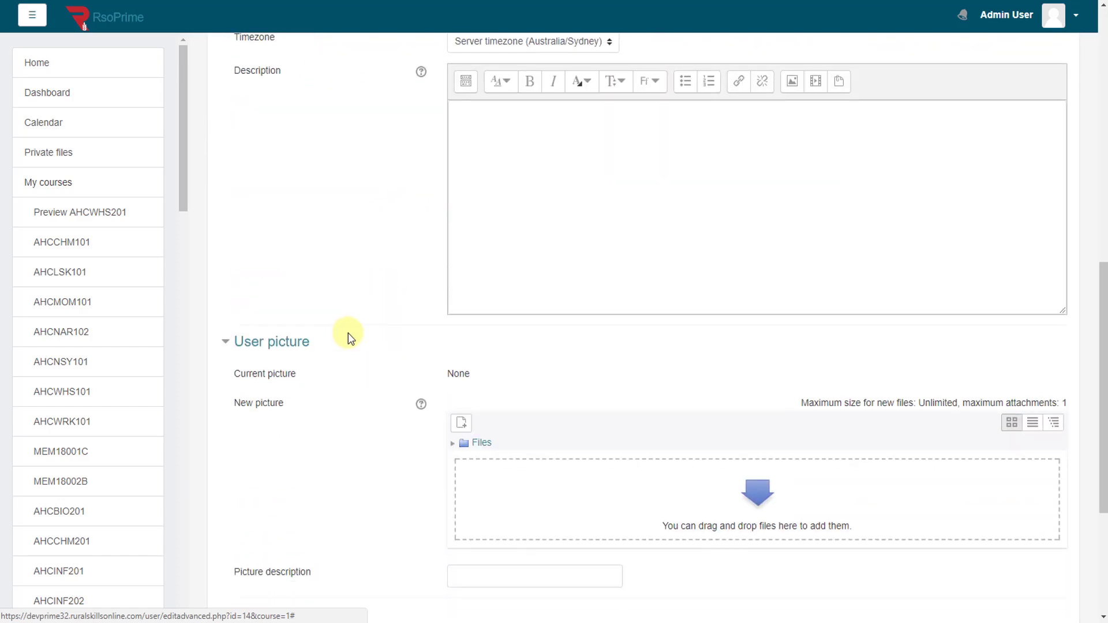
scroll(349, 335, up, 15)
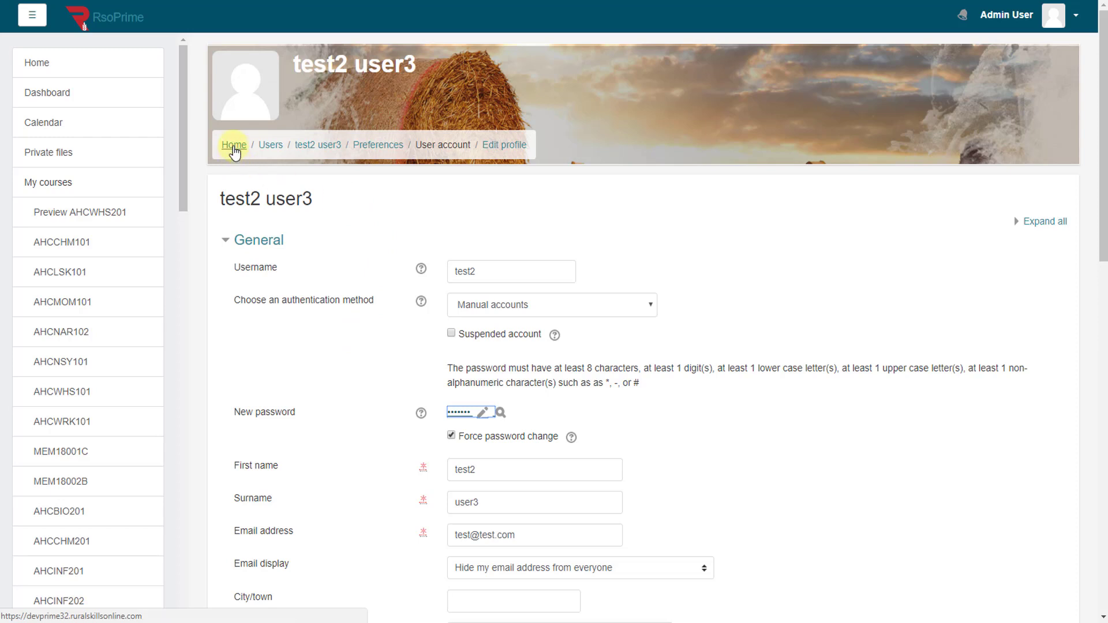
Step: Leave the profile page for the site home, declining Chrome's offer to save the password
click(233, 146)
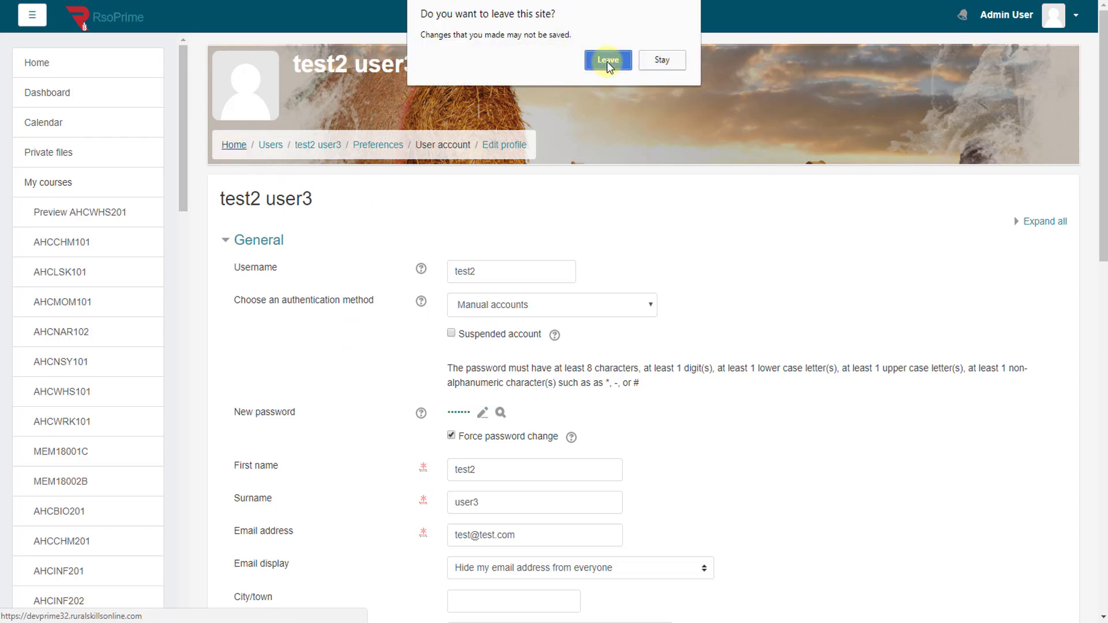
click(608, 60)
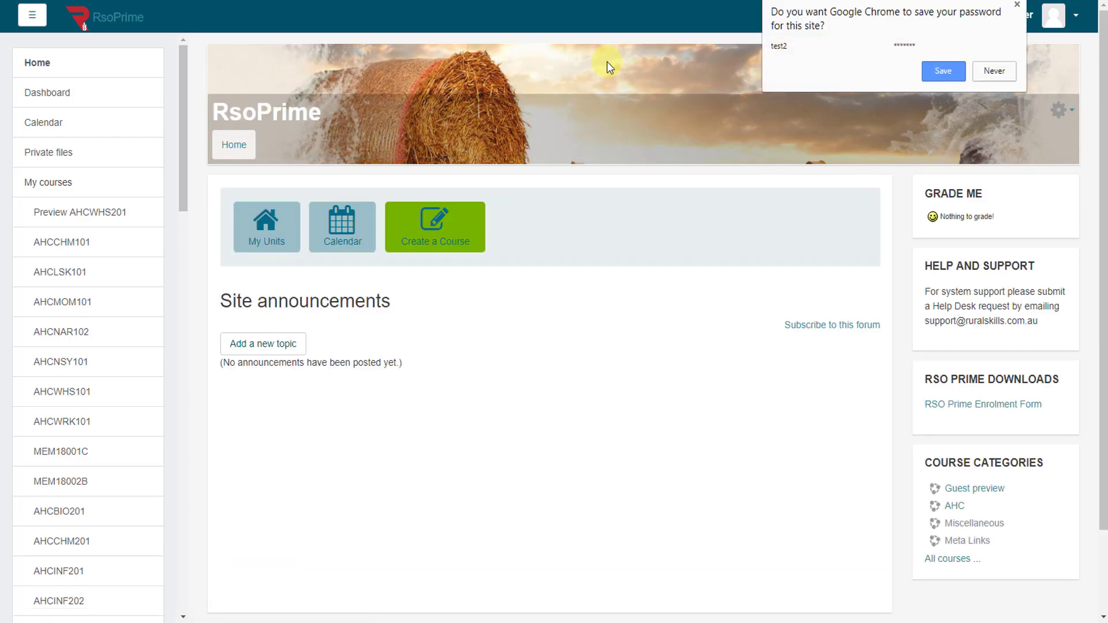
click(995, 71)
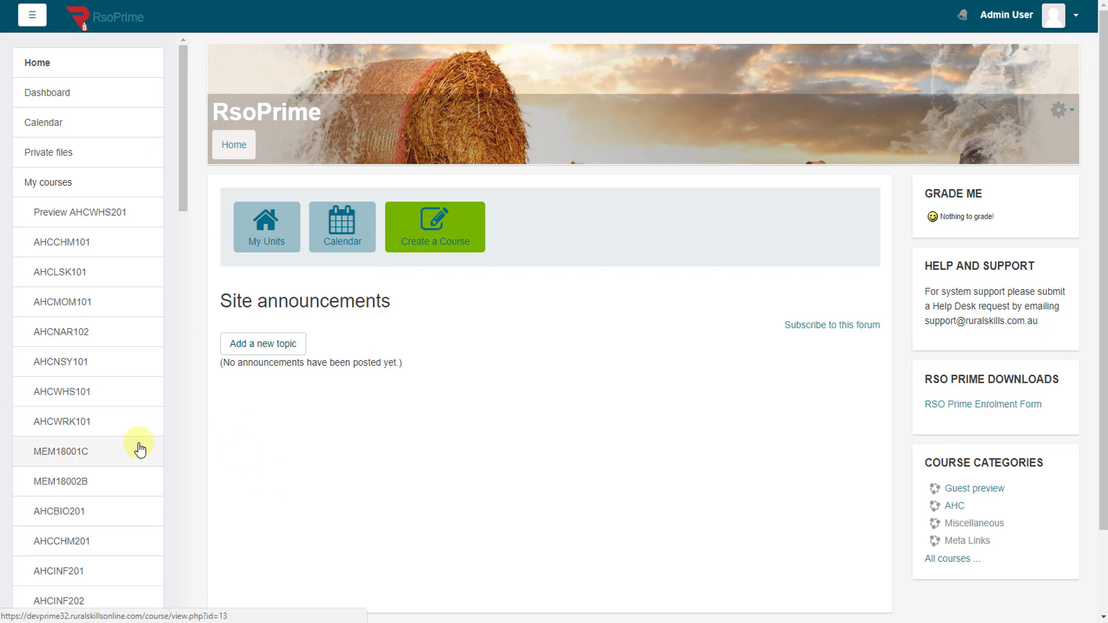
Step: Open the RSO Prime Training course and view its course completion report for 8 participants
scroll(133, 424, down, 2)
scroll(132, 425, down, 20)
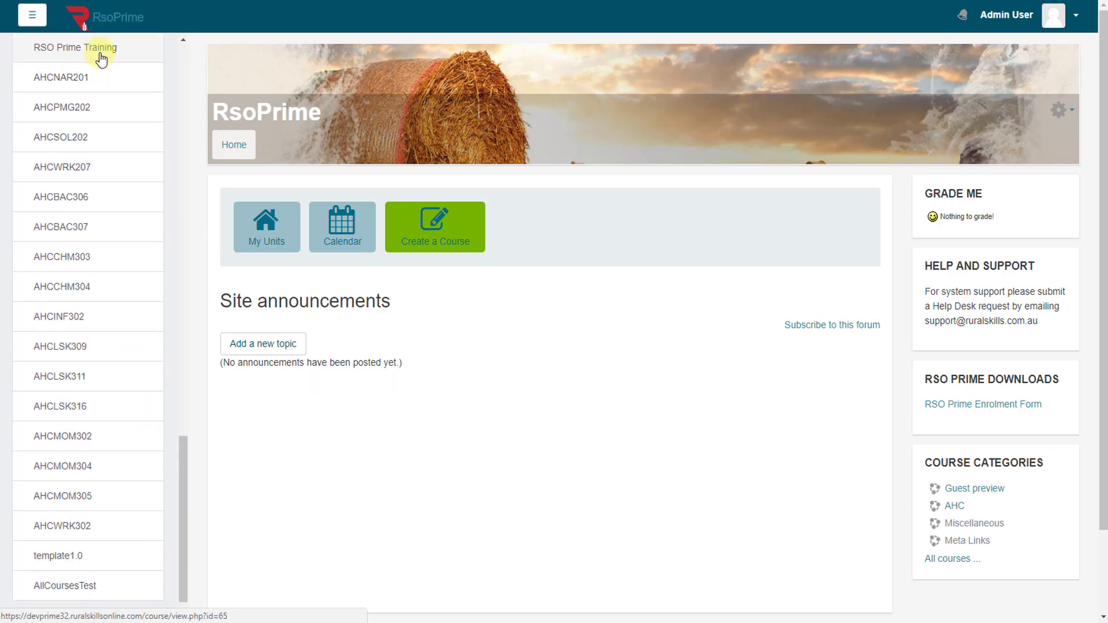
click(101, 58)
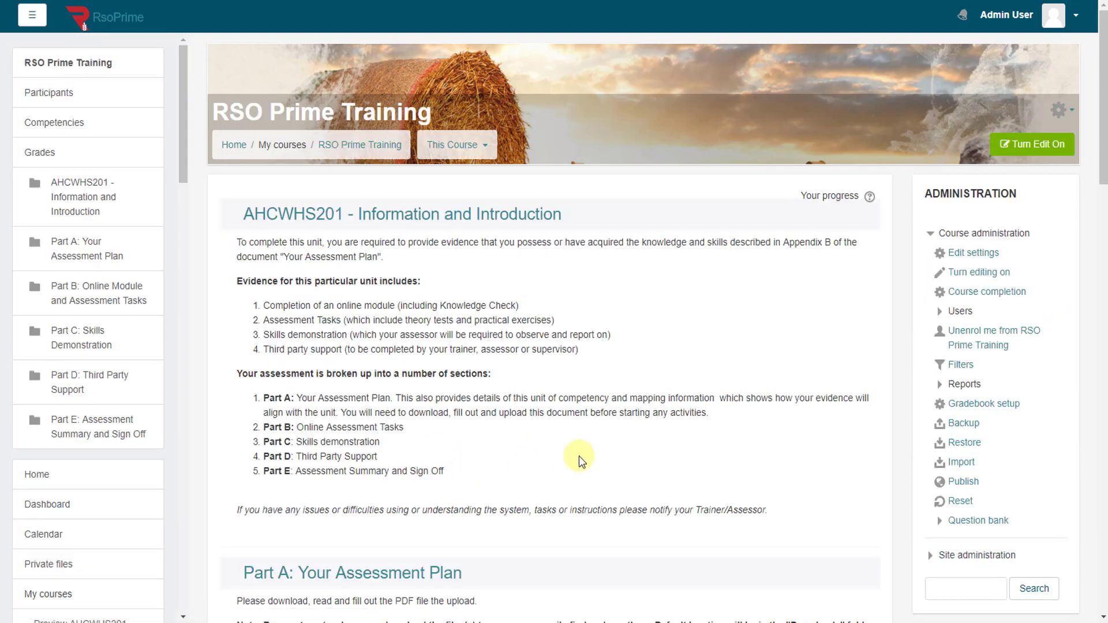
scroll(808, 384, down, 8)
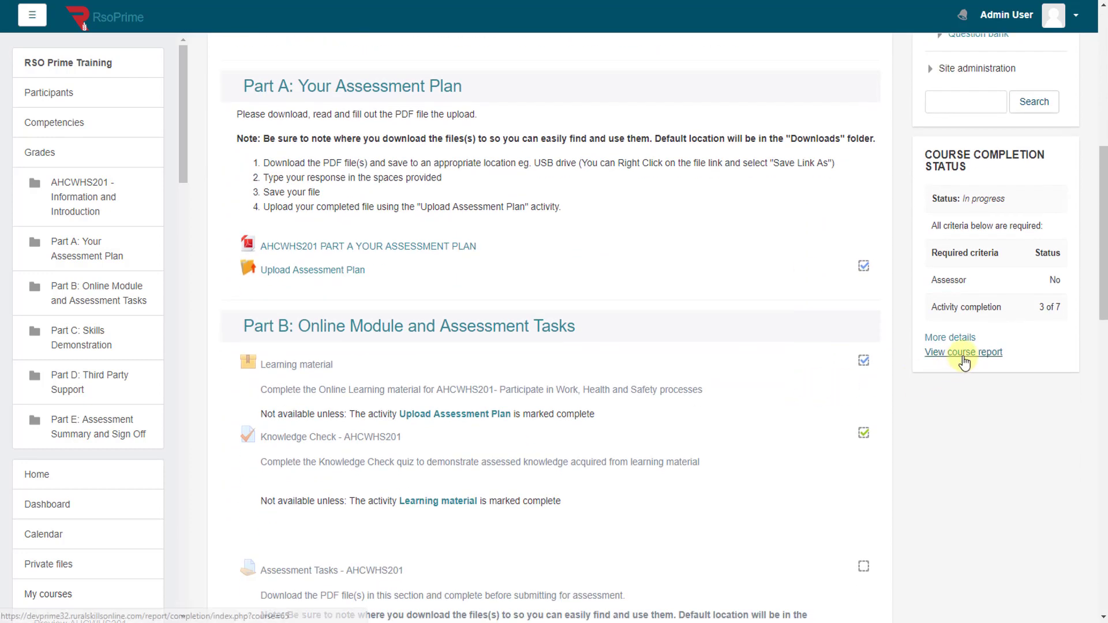
click(965, 353)
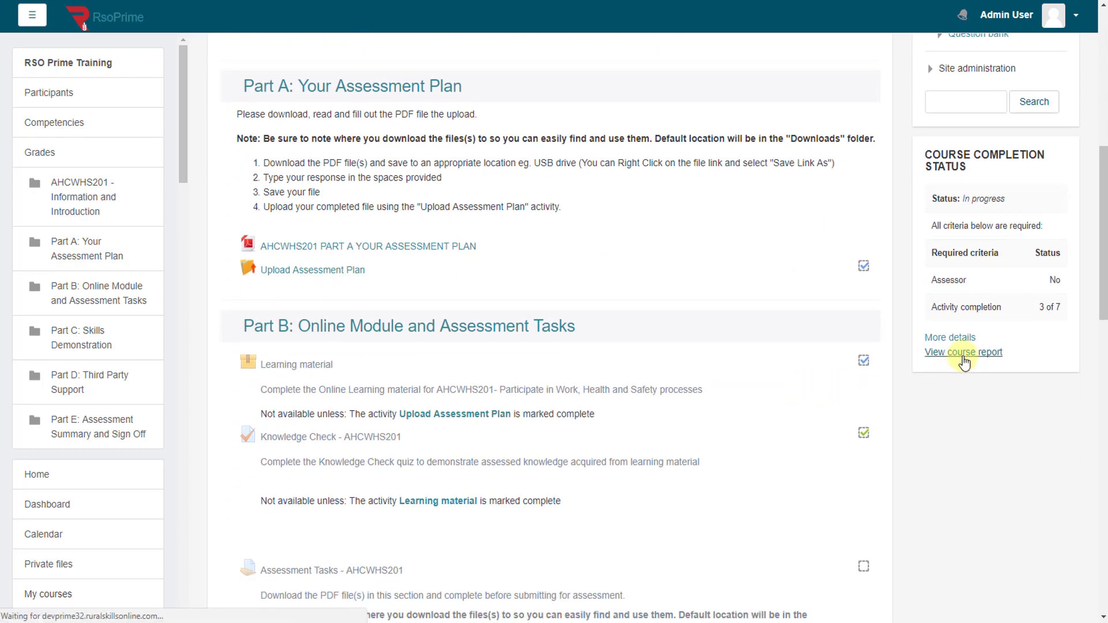
scroll(635, 383, down, 6)
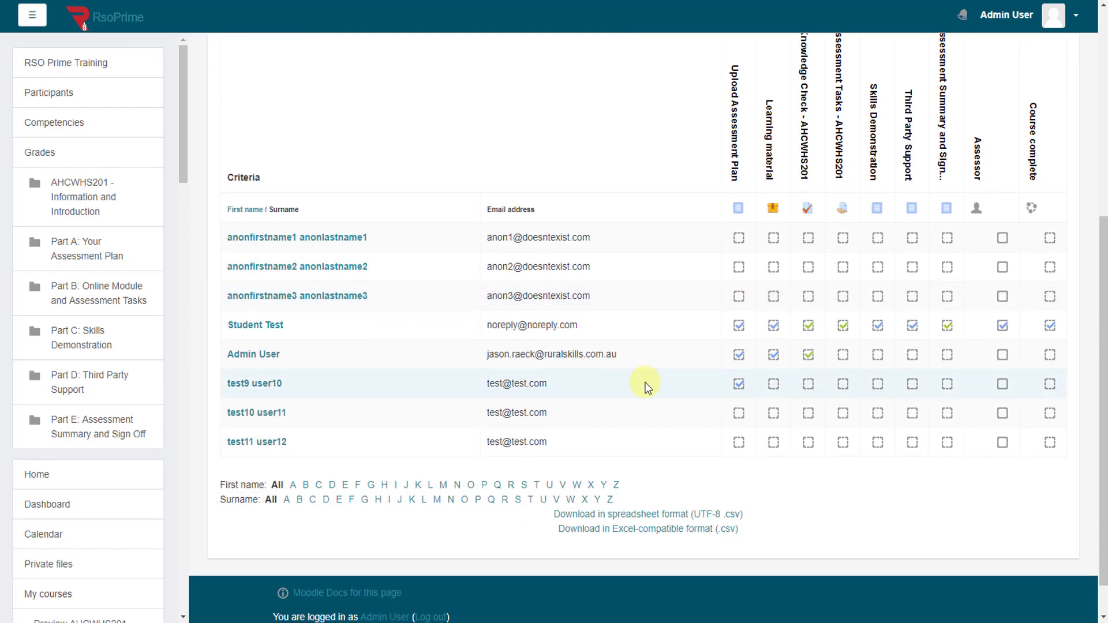
scroll(645, 382, up, 6)
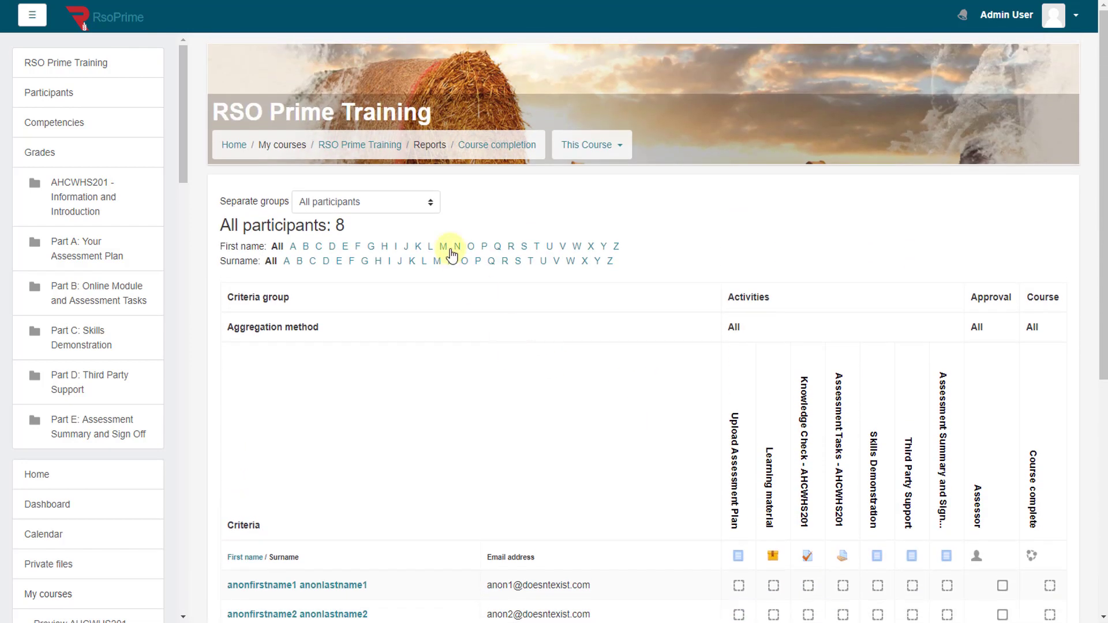
Step: Filter the course completion report to Group2 and review its three participants
click(404, 199)
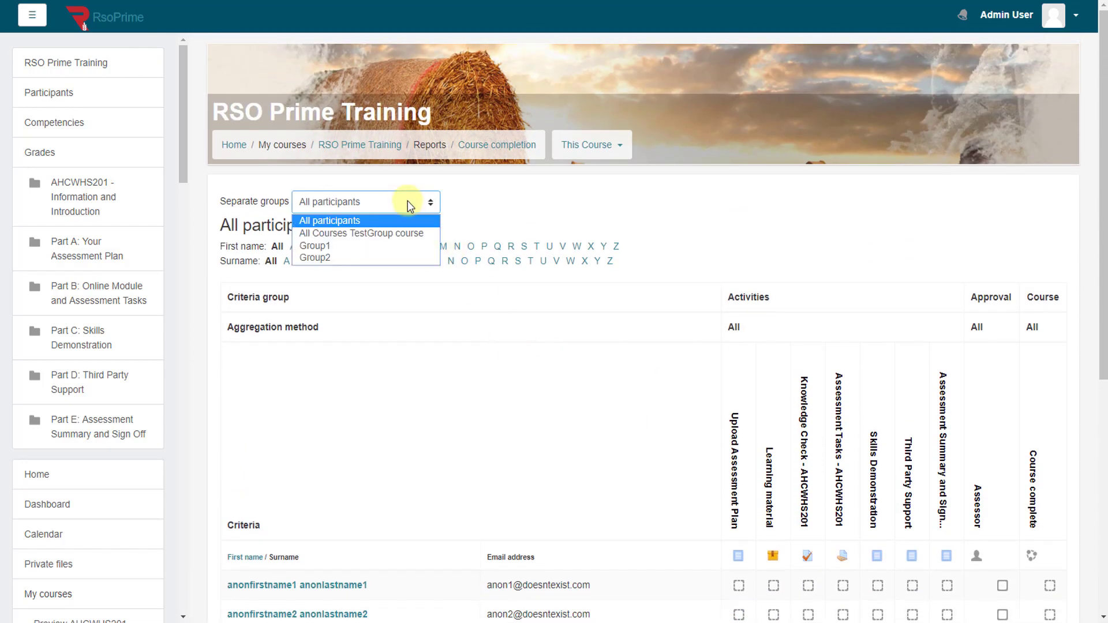
click(366, 258)
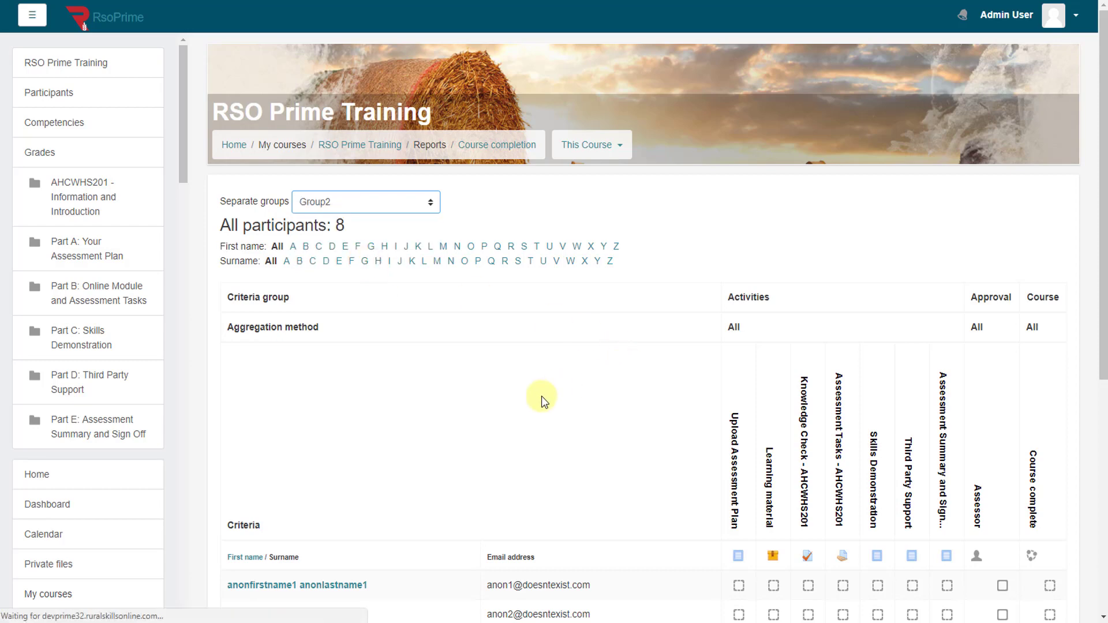
scroll(604, 392, down, 4)
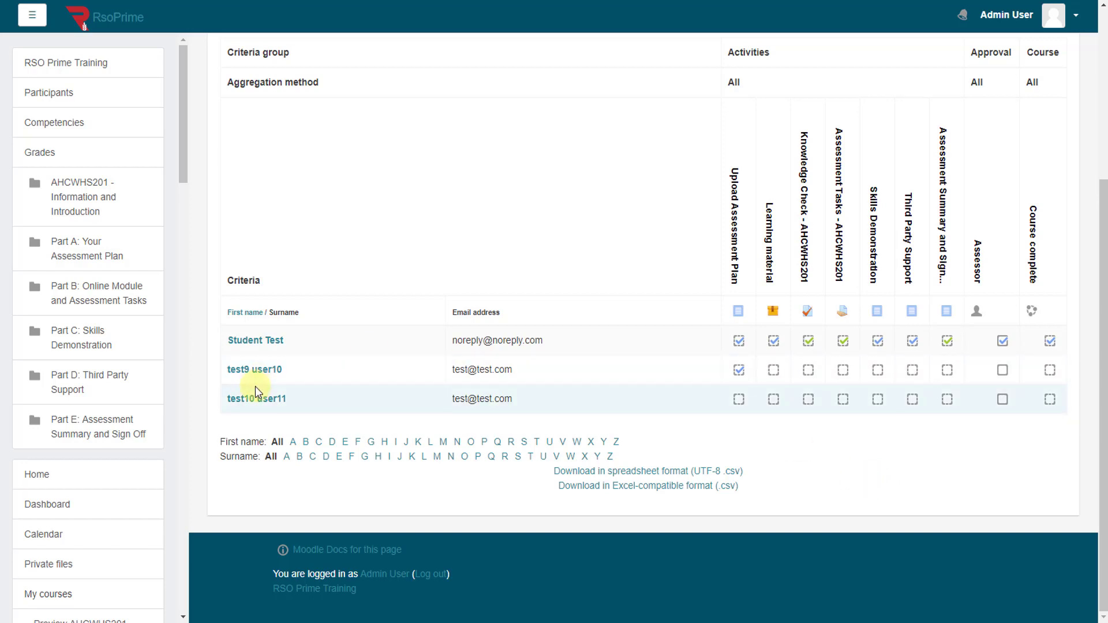
Step: Return to the RsoPrime site home page from the left navigation sidebar
click(70, 474)
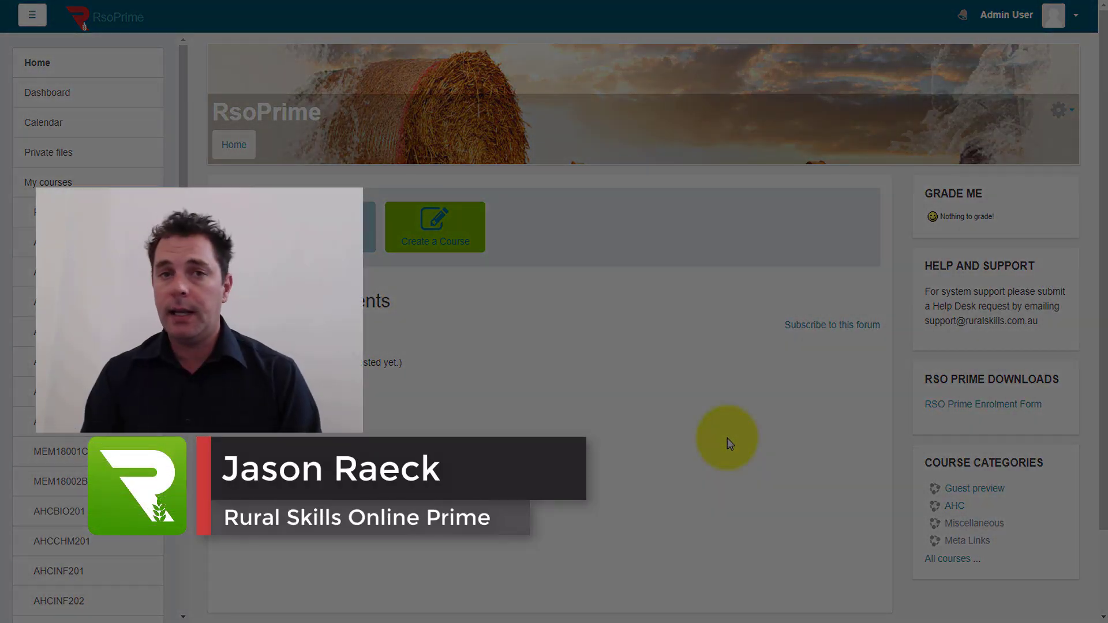